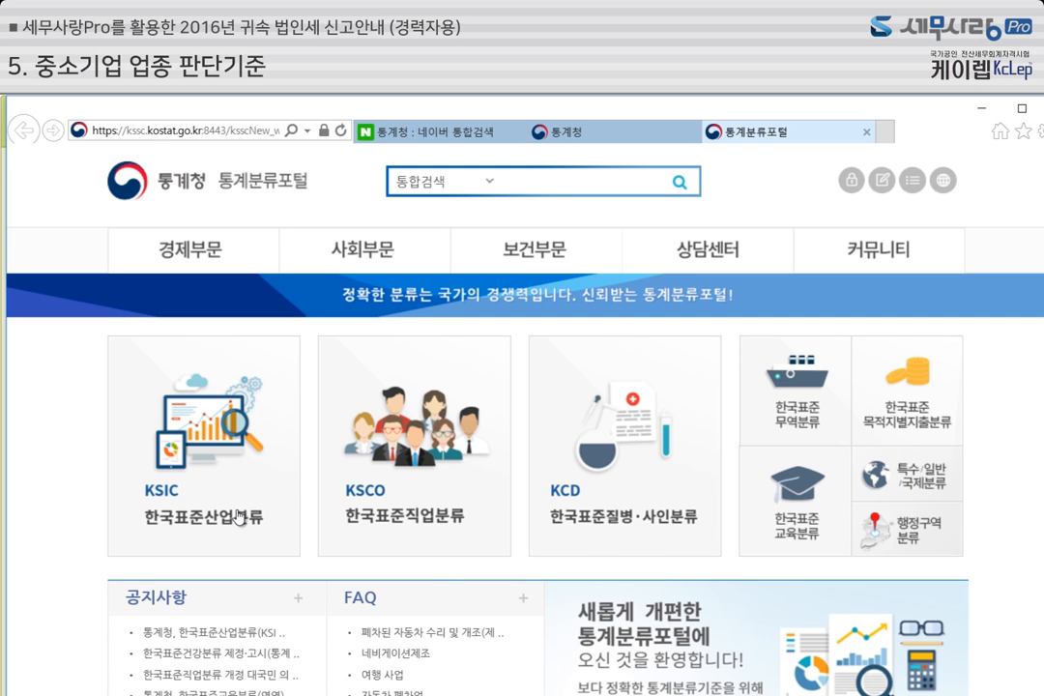
# Open the 분류내용보기(해설서) viewer for 한국표준산업분류 (KSIC) on the 통계분류포털.
pyautogui.click(239, 517)
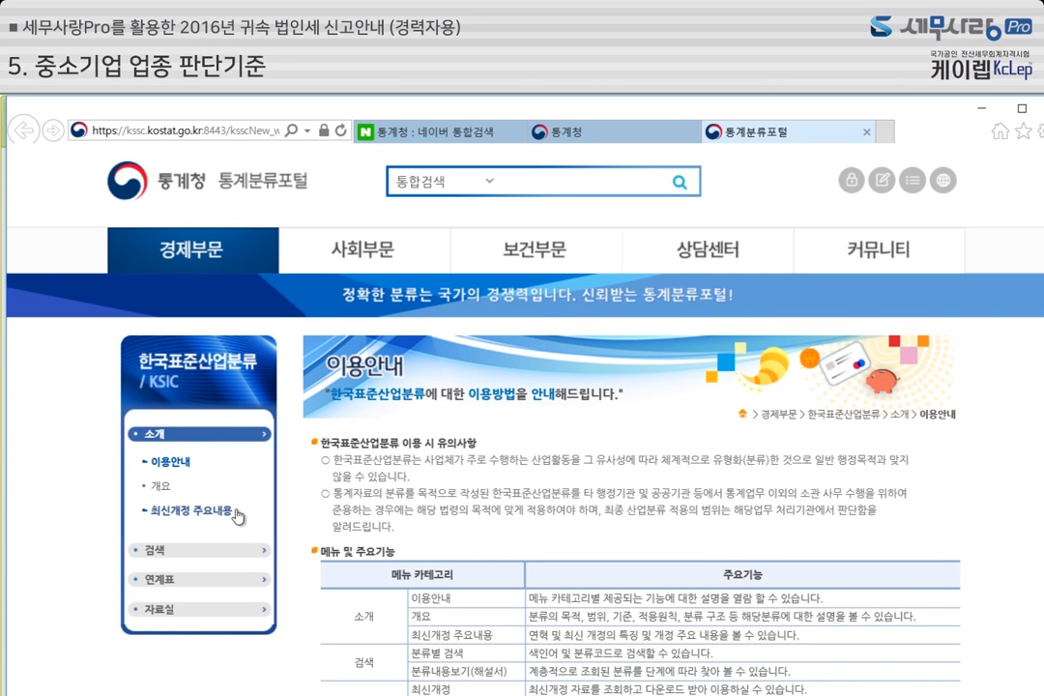
pyautogui.click(161, 551)
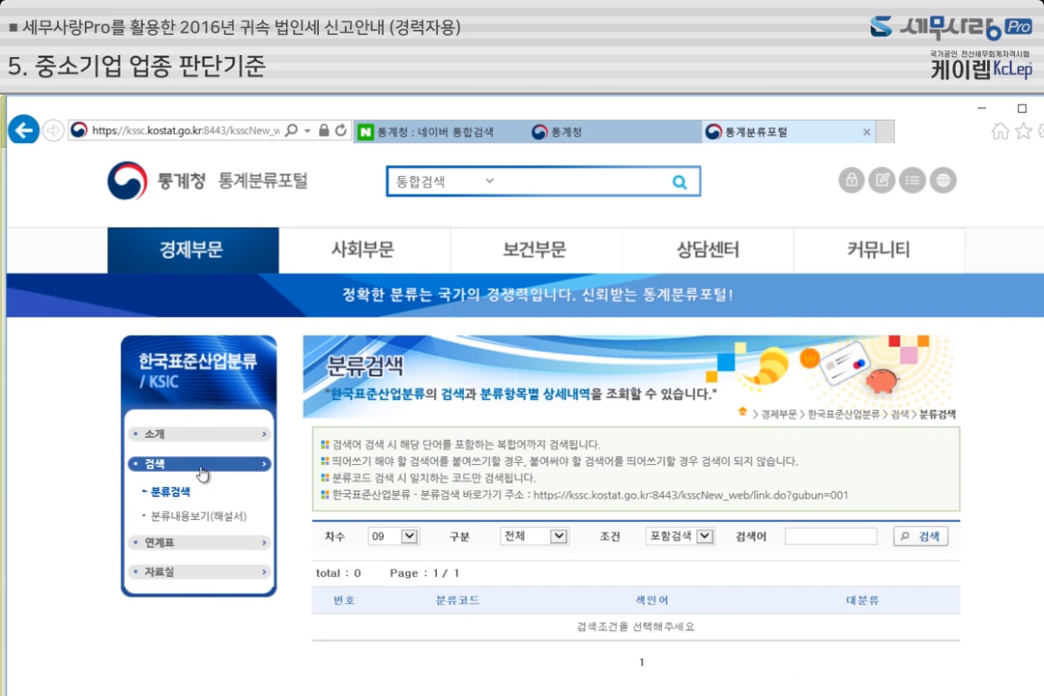
pyautogui.click(182, 520)
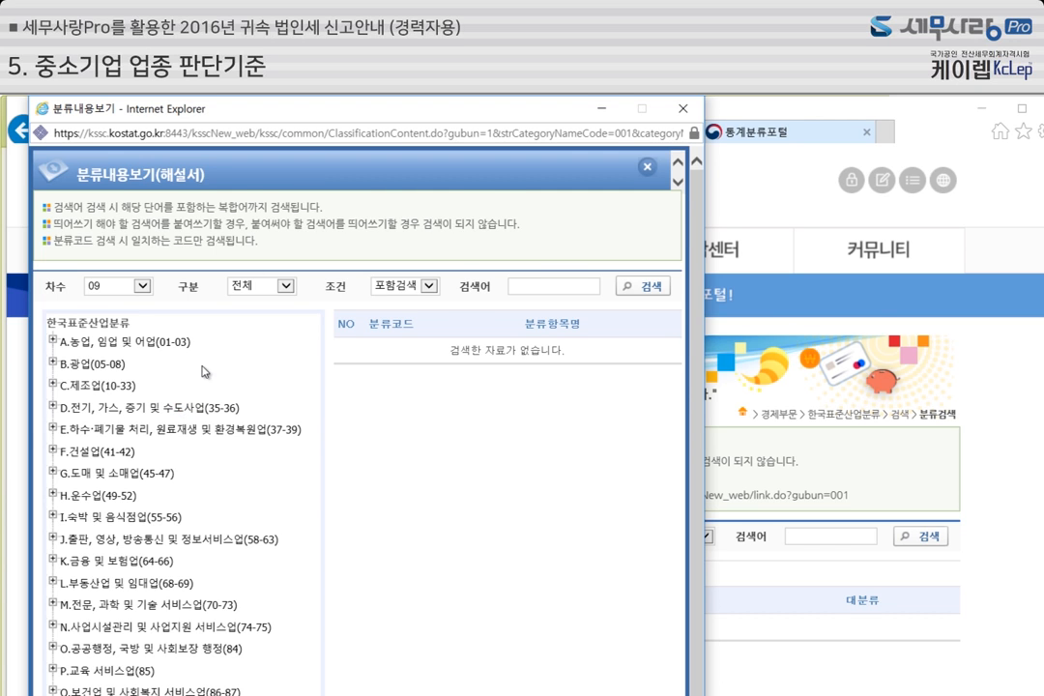
# Drill down through L.부동산업 및 임대업, 68, 681 and 6812 to view the description of 68121.주거용 건물 개발 및 공급업.
pyautogui.scroll(-1, 207, 365)
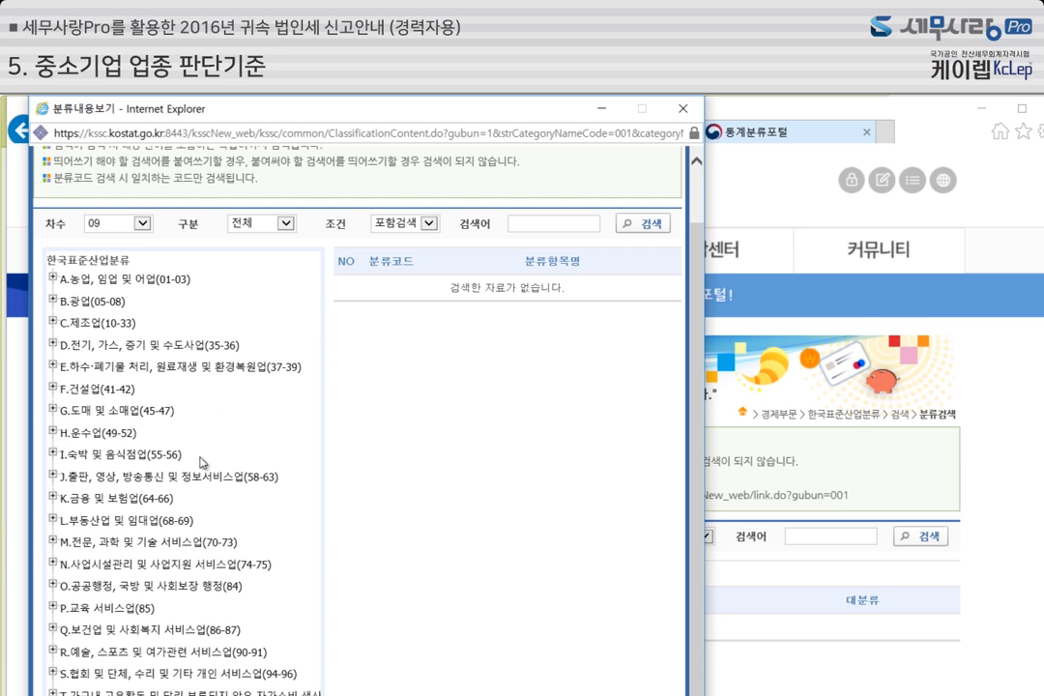
pyautogui.click(143, 527)
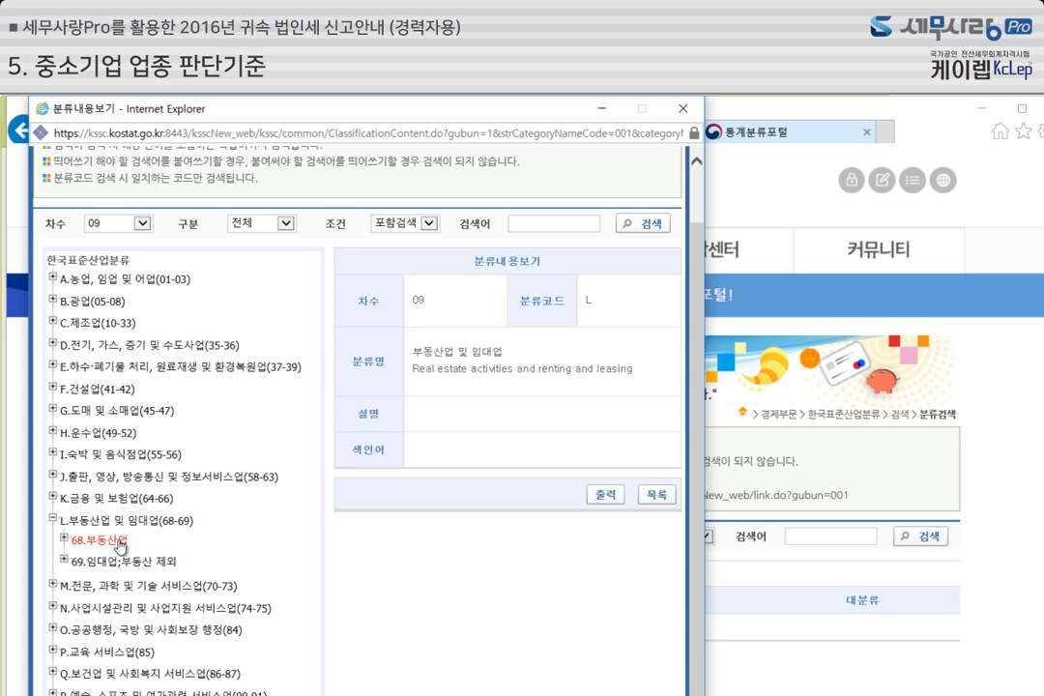
pyautogui.click(119, 543)
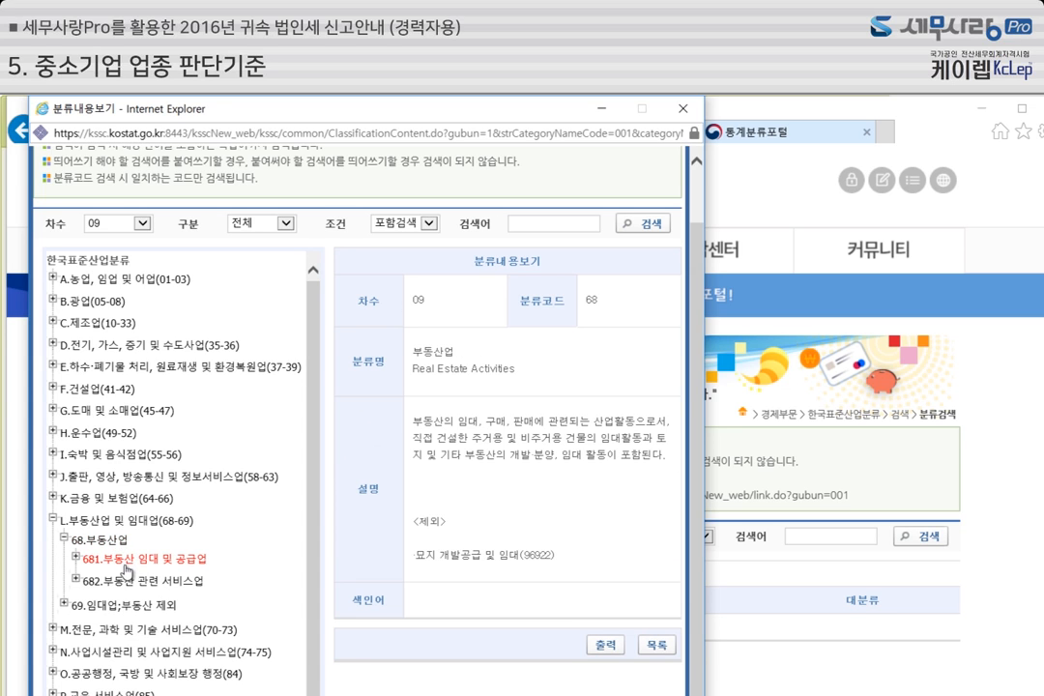
pyautogui.click(127, 564)
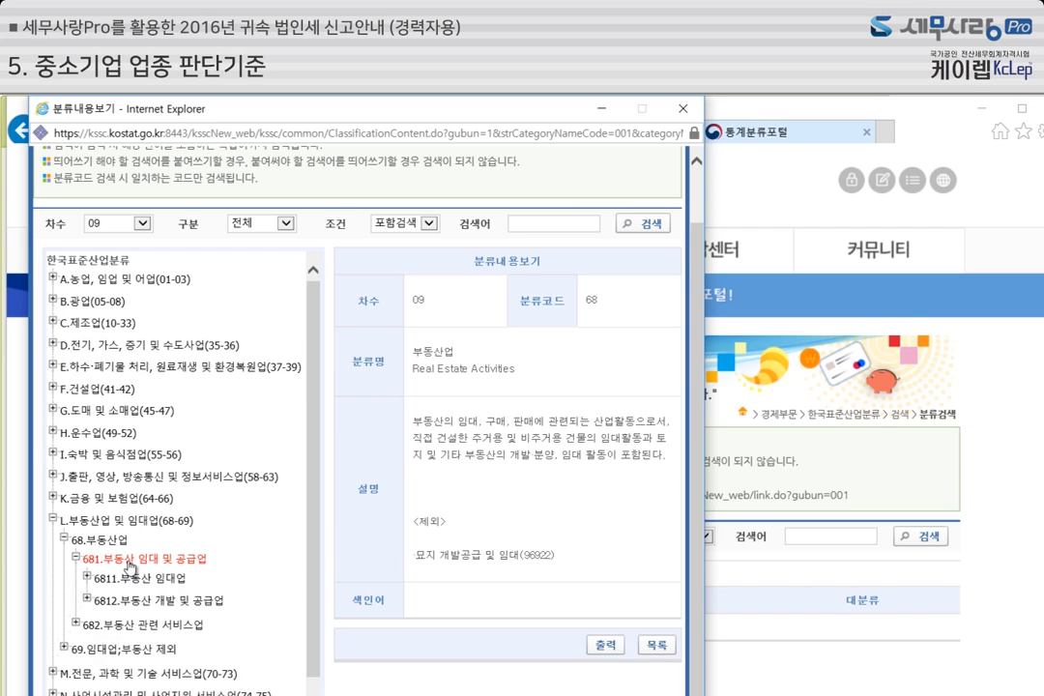
pyautogui.click(164, 603)
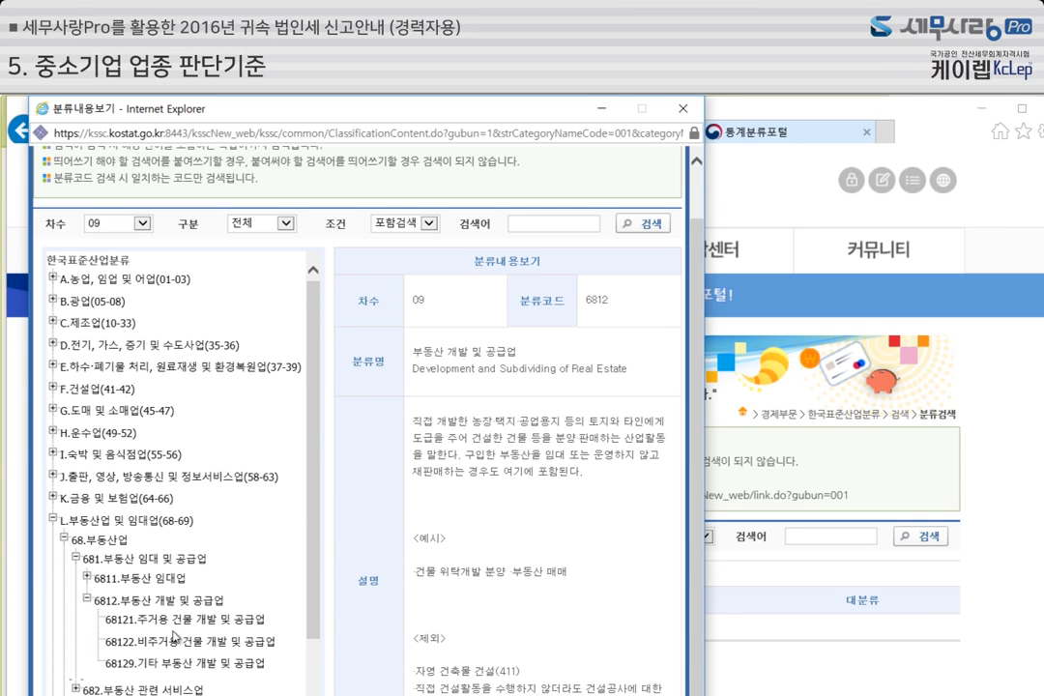
pyautogui.click(230, 626)
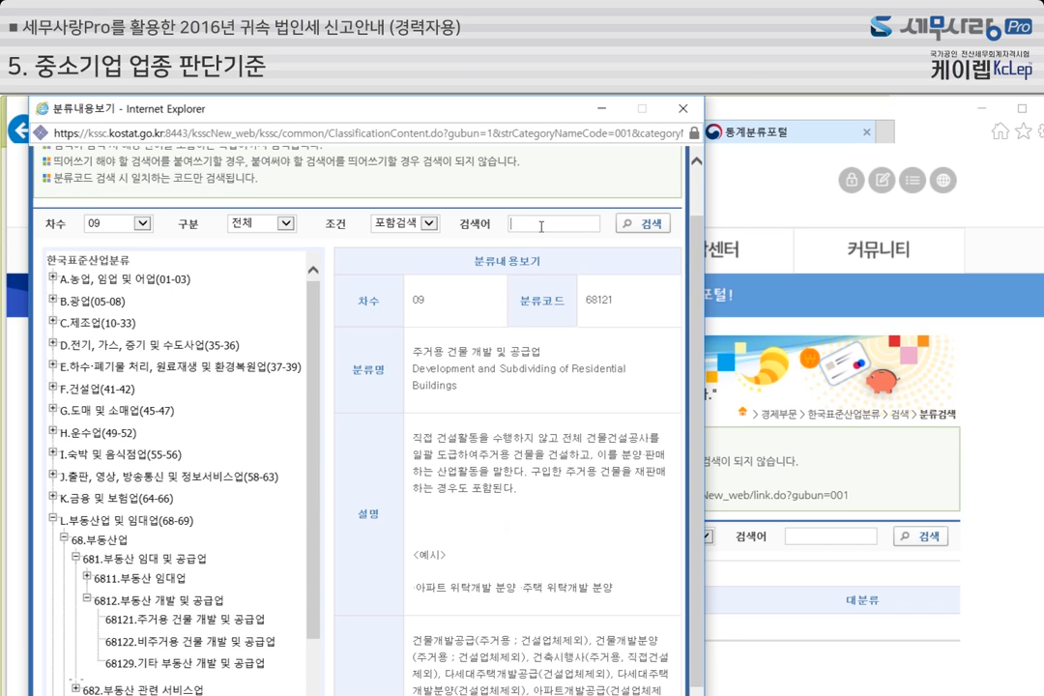
# Search the classification for 오파상 and read the description and index terms of 46105 상품종합 중개업.
pyautogui.write('오파상')
pyautogui.press('Return')
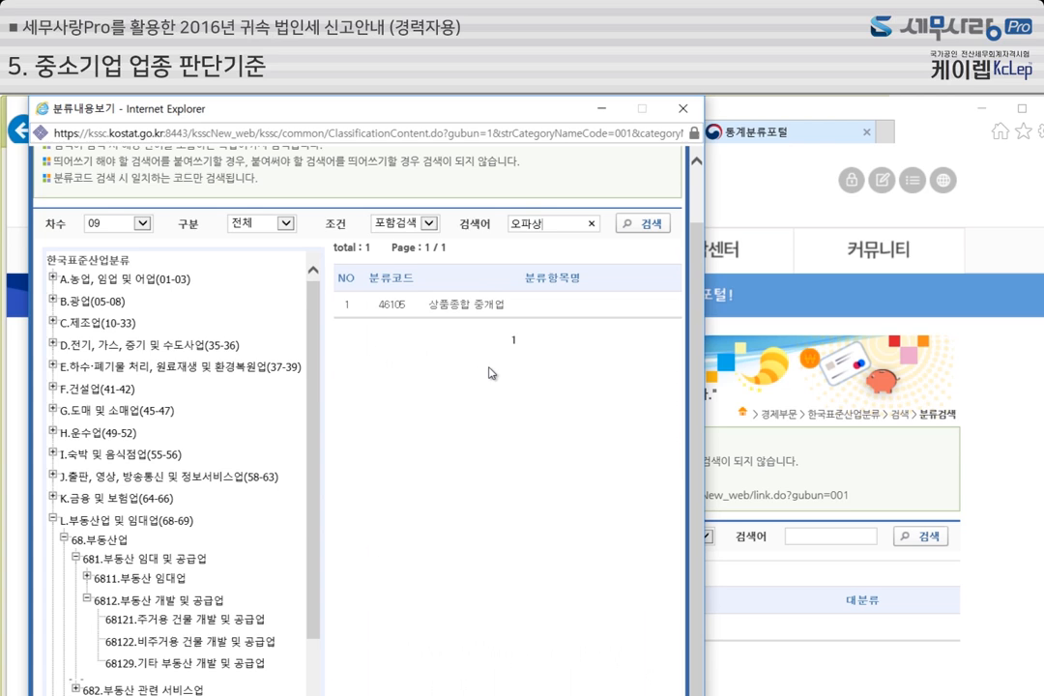
pyautogui.click(473, 307)
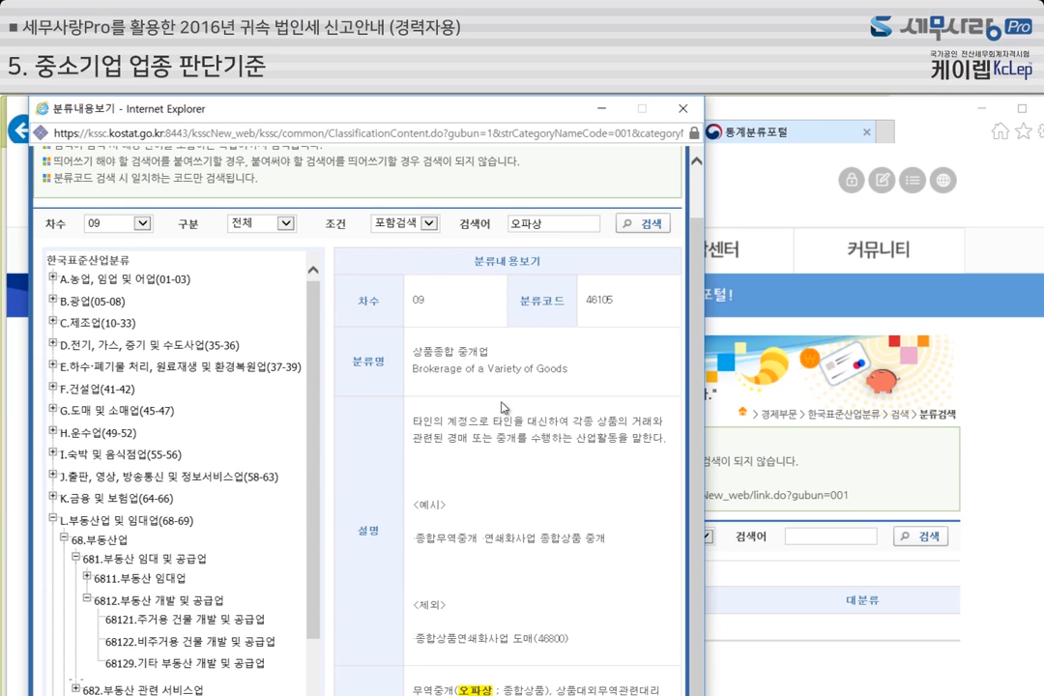
pyautogui.scroll(-1, 495, 427)
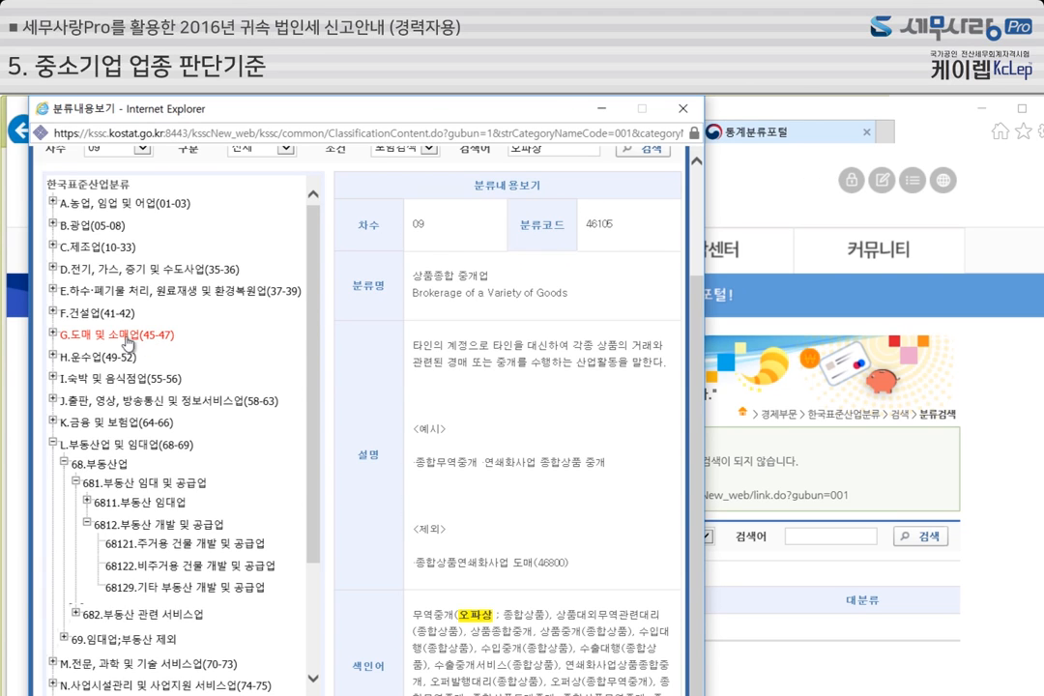
# Expand G.도매 및 소매업(45-47) and open its division 46.도매 및 상품중개업.
pyautogui.click(102, 337)
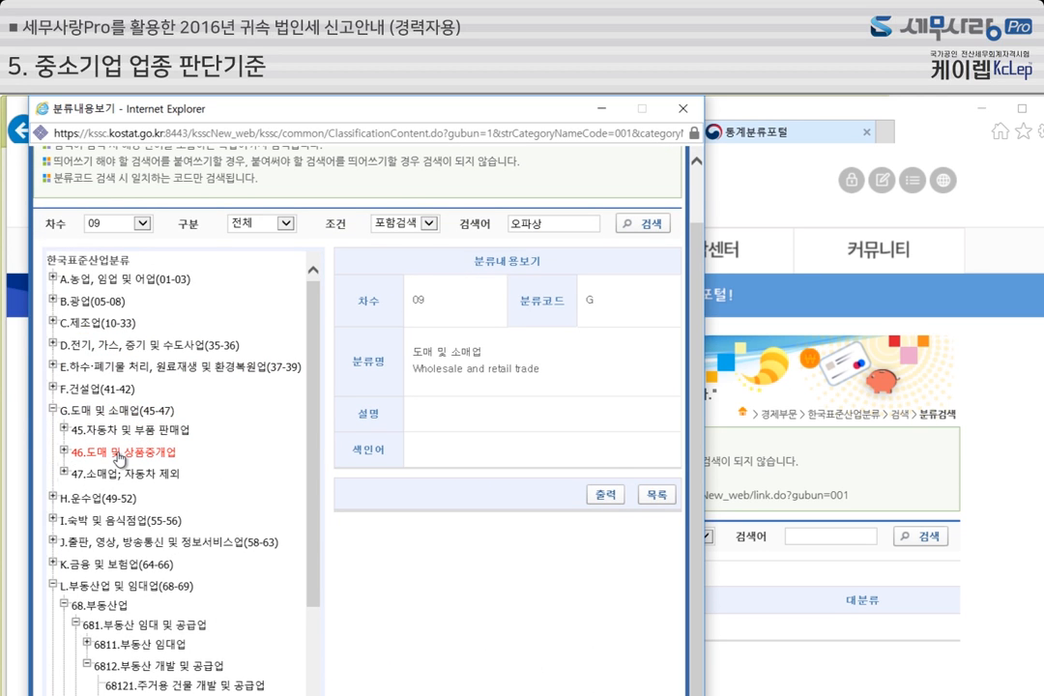
pyautogui.click(120, 455)
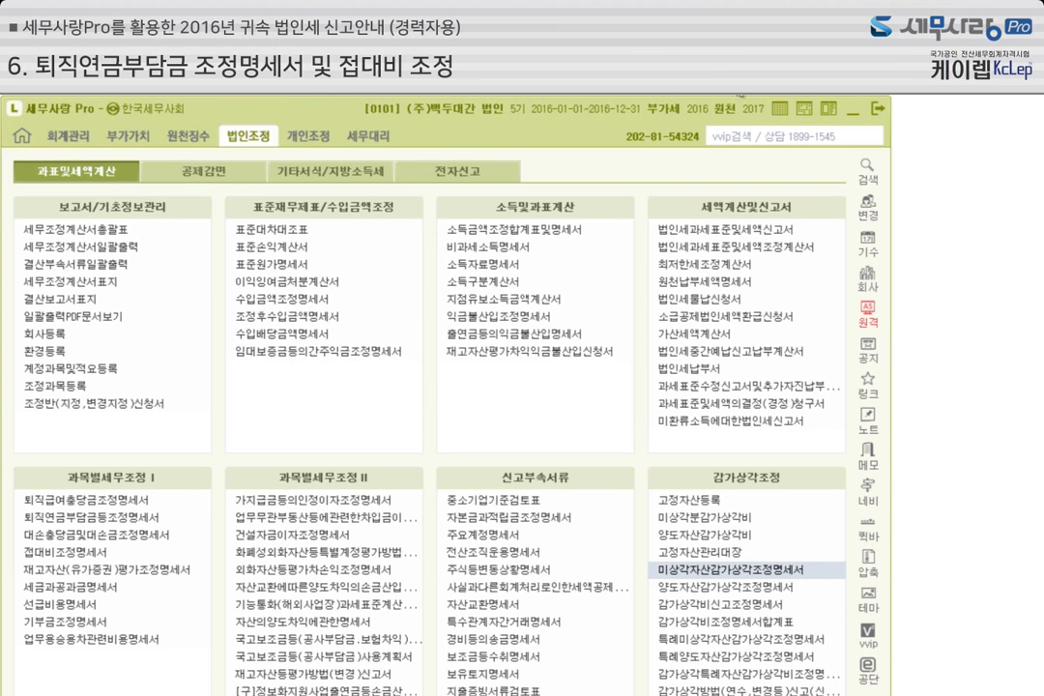
# In 세무사랑 Pro, open 퇴직연금부담금등조정명세서 and examine items 20, 21, 14 and 18 in the section on contributions already deducted.
pyautogui.click(133, 518)
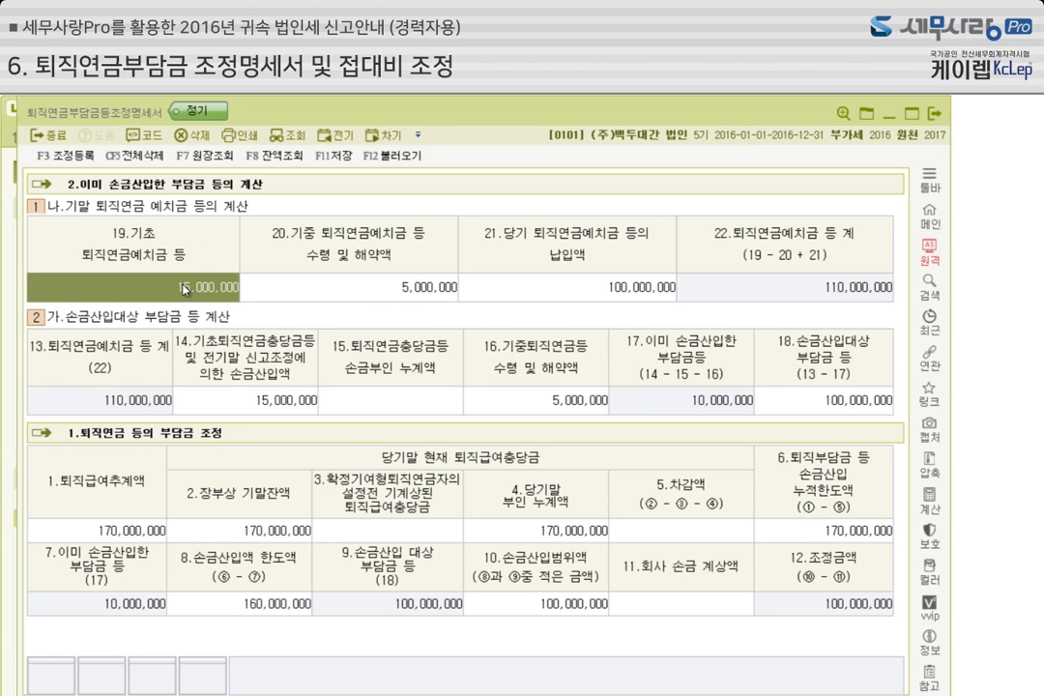
pyautogui.click(394, 298)
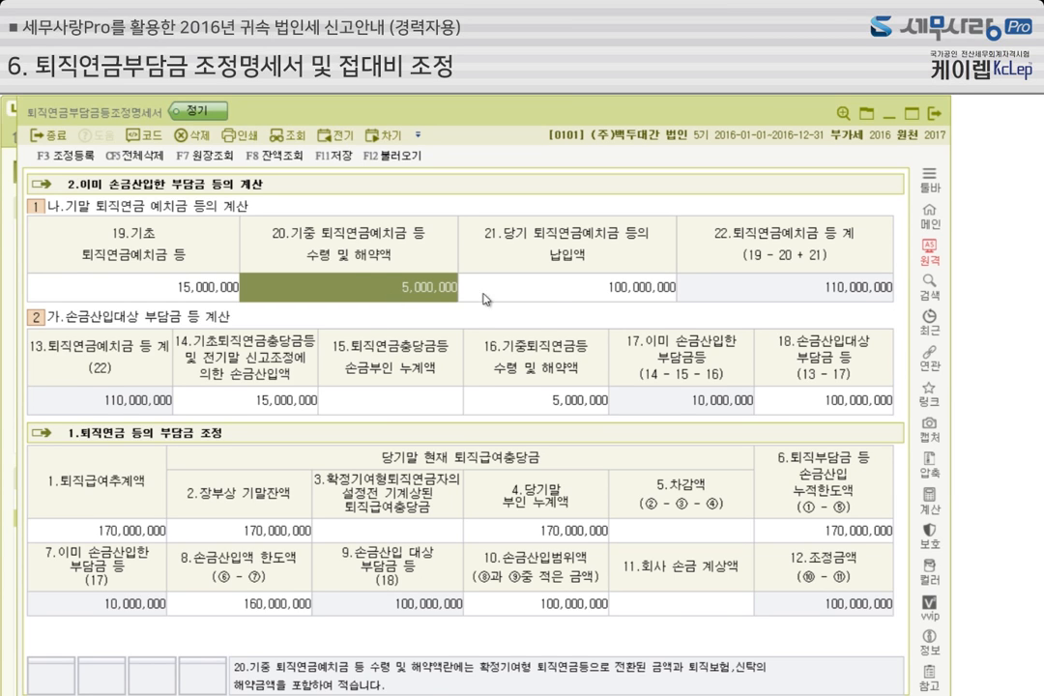
pyautogui.click(554, 301)
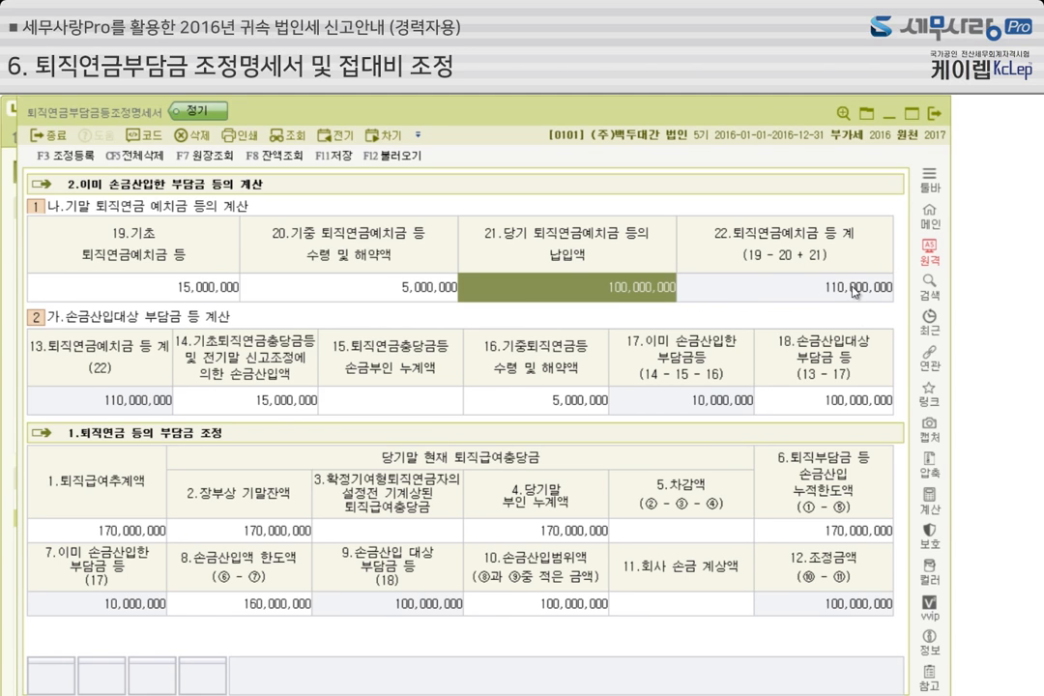
pyautogui.click(232, 410)
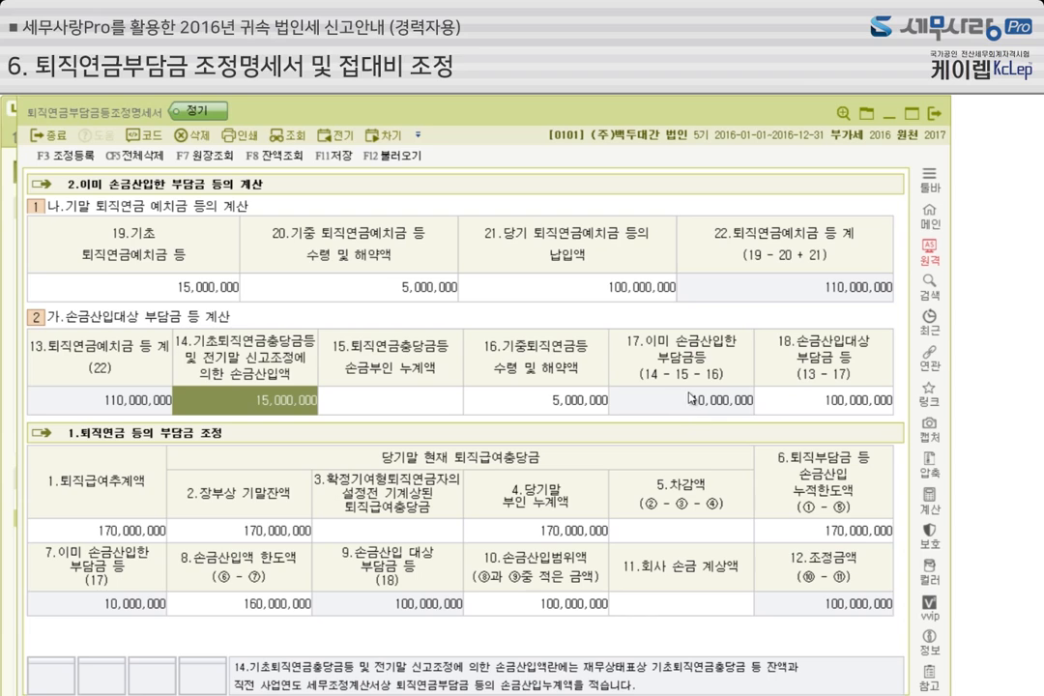
pyautogui.click(827, 400)
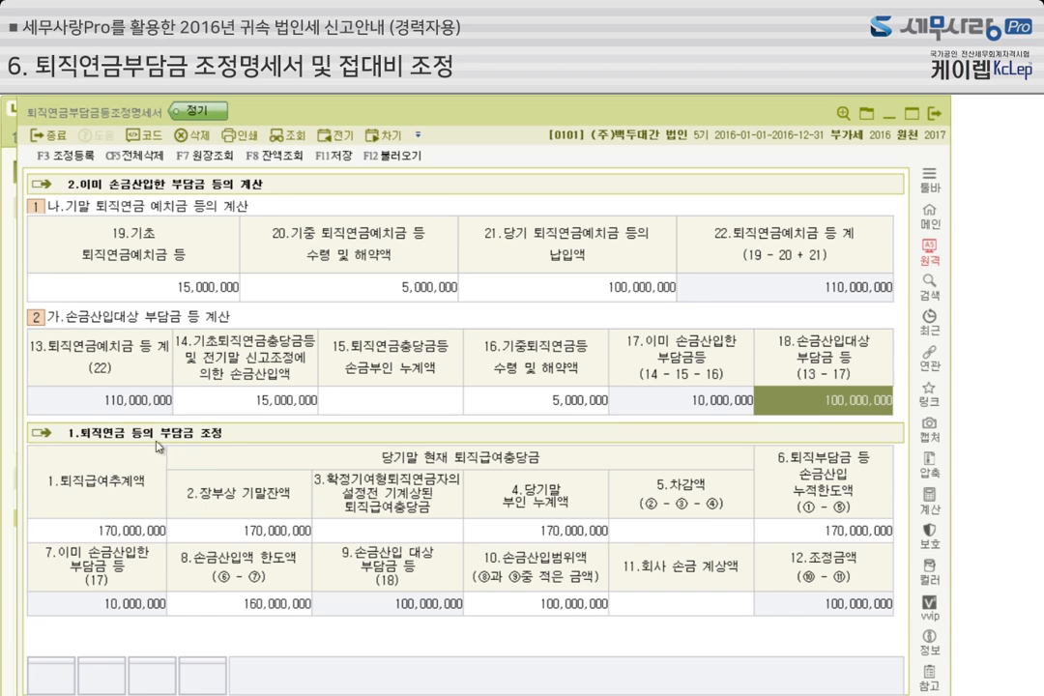
# Examine items 1, 2, 4, 10 and 11 in the 퇴직연금 등의 부담금 조정 section.
pyautogui.click(140, 537)
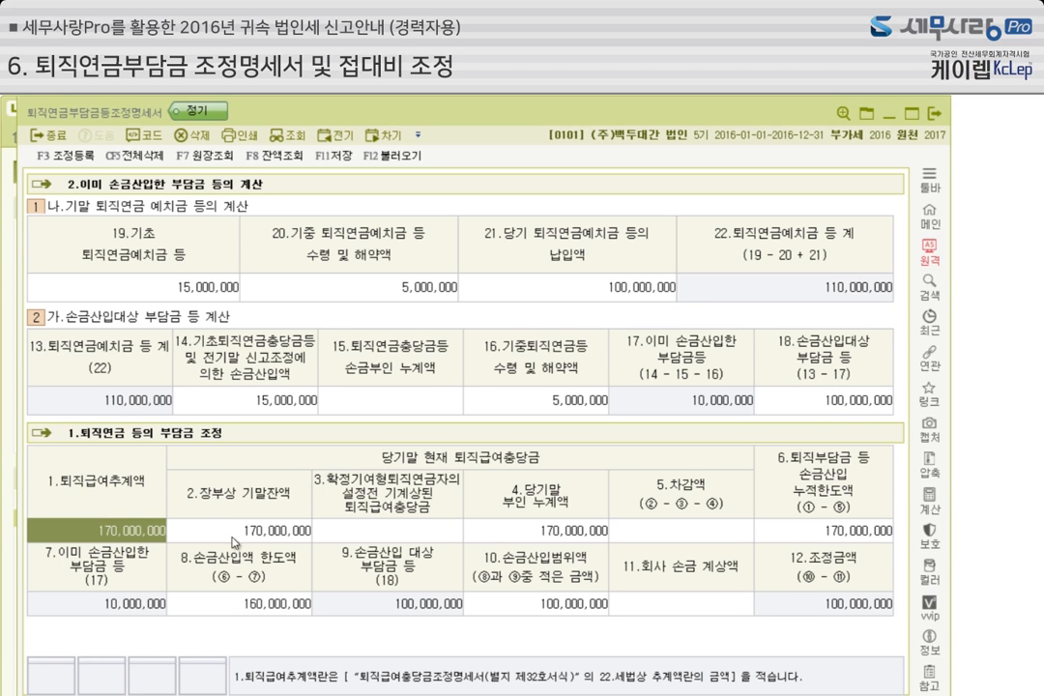
pyautogui.click(270, 536)
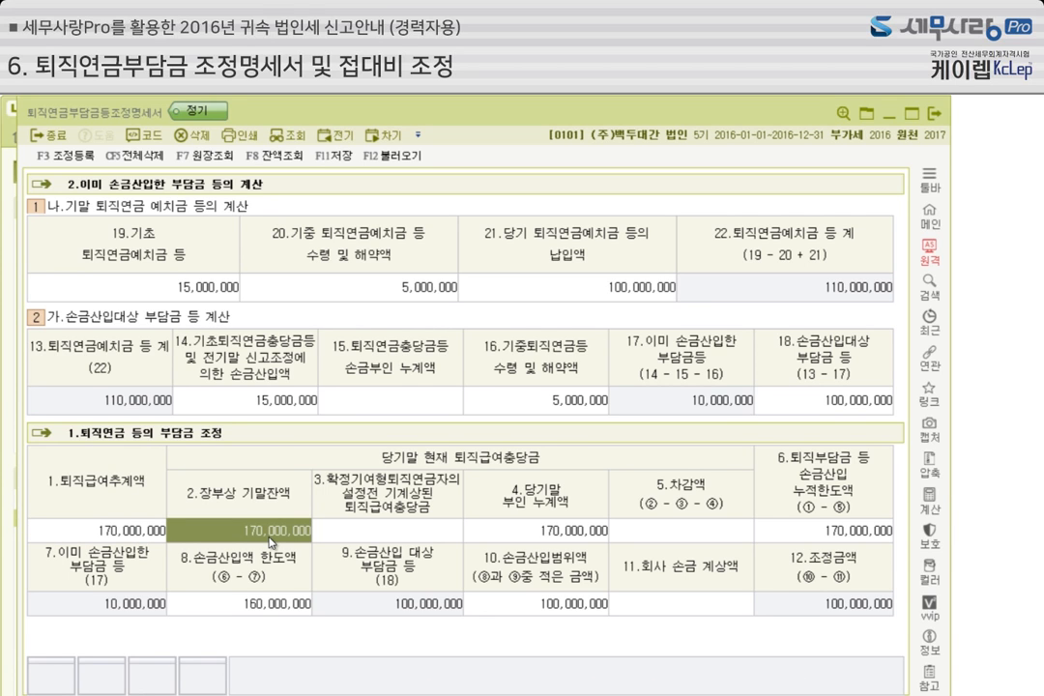
pyautogui.click(555, 534)
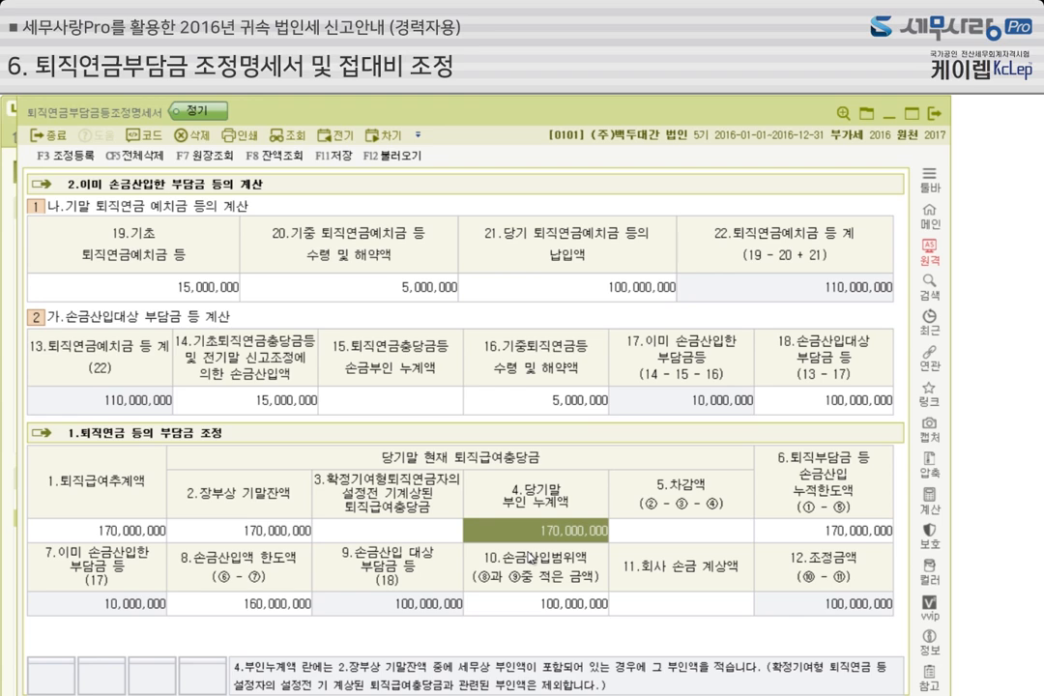
pyautogui.click(566, 604)
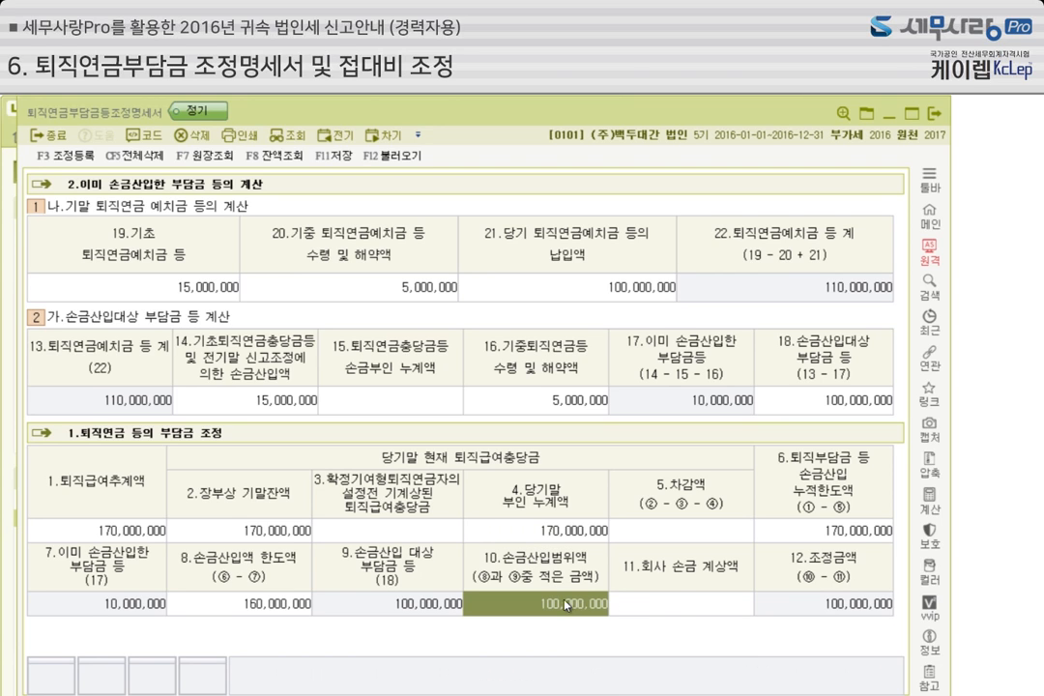
pyautogui.click(688, 605)
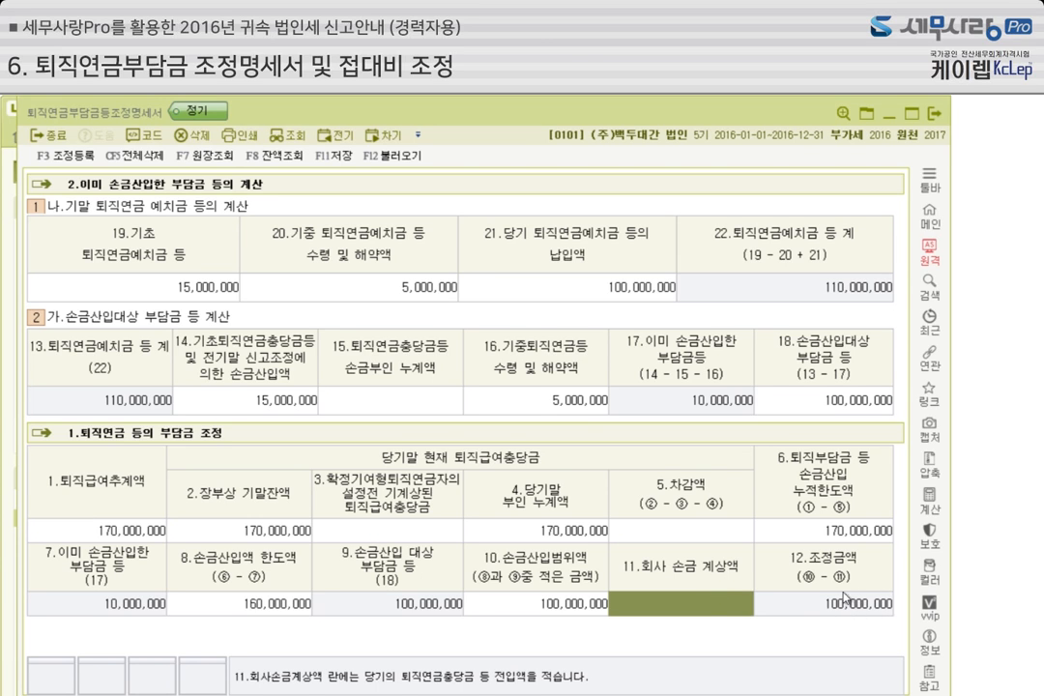
# Check the 퇴직연금운용자산 amount under 손금산입 및 익금불산입 in 조정 등록, then close the dialog.
pyautogui.click(66, 153)
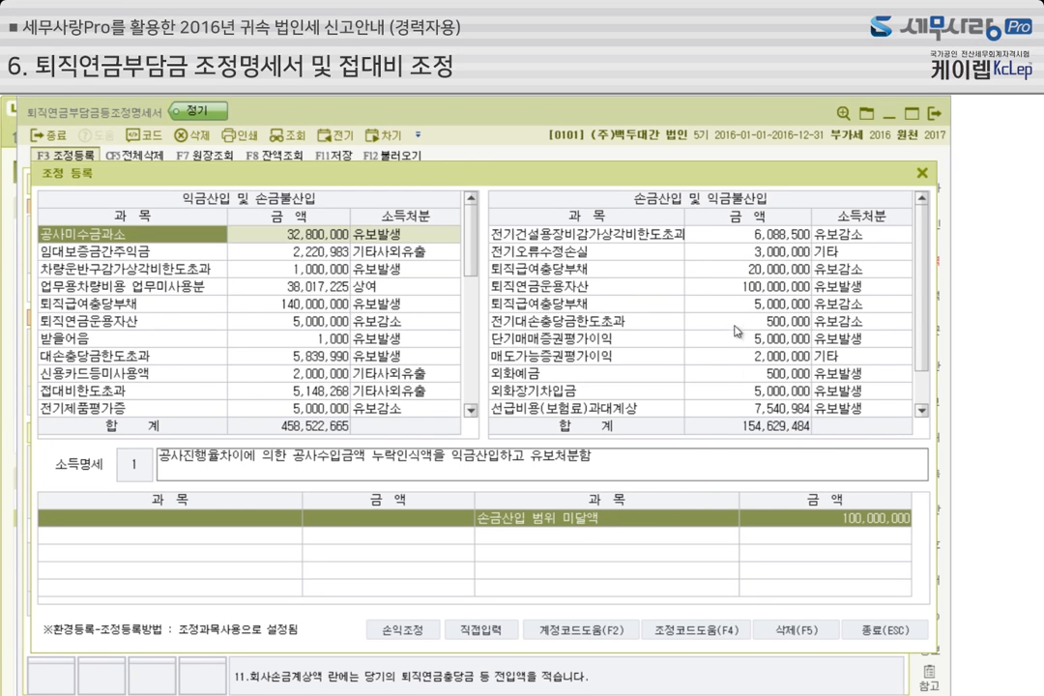
pyautogui.click(736, 288)
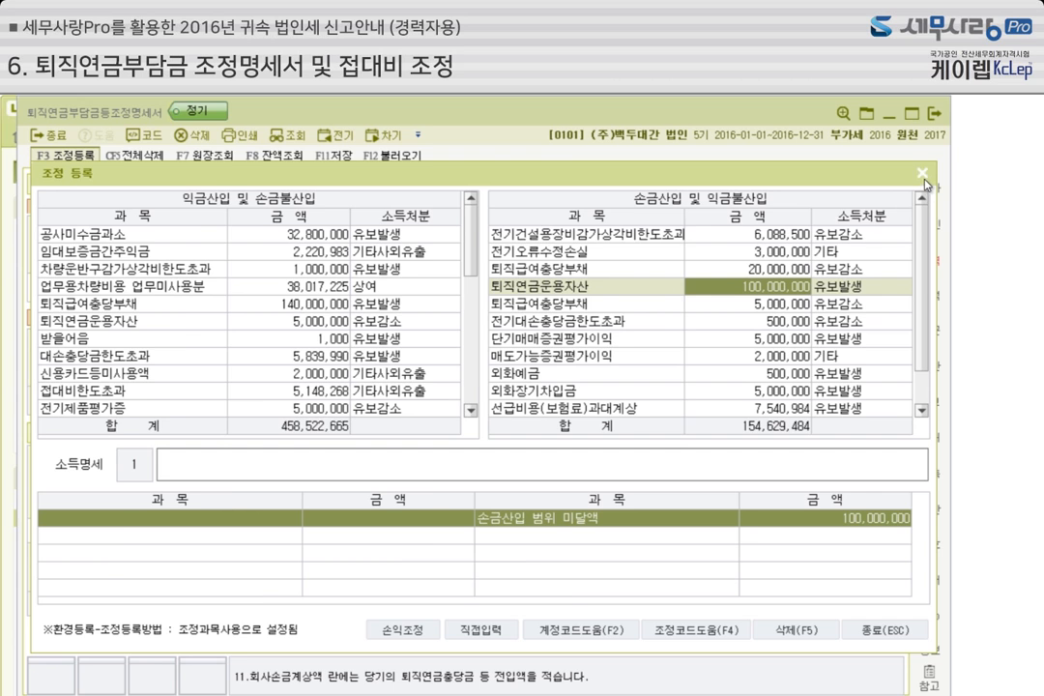
pyautogui.press('Escape')
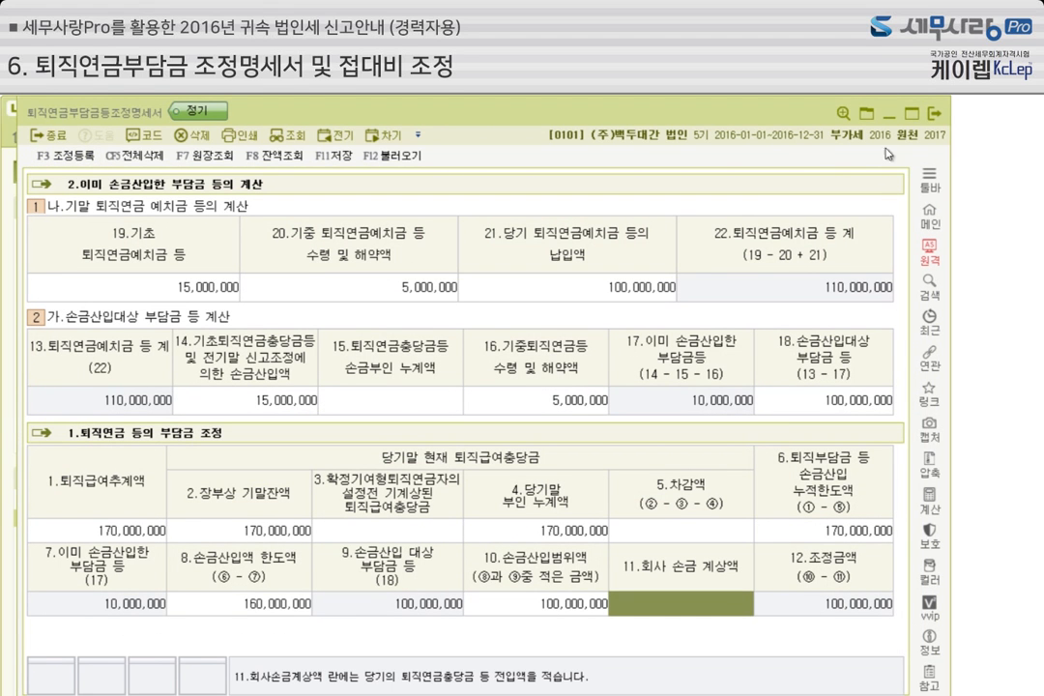
# Compare the withdrawal and cancellation amounts in items 20 and 16 of the statement.
pyautogui.click(385, 292)
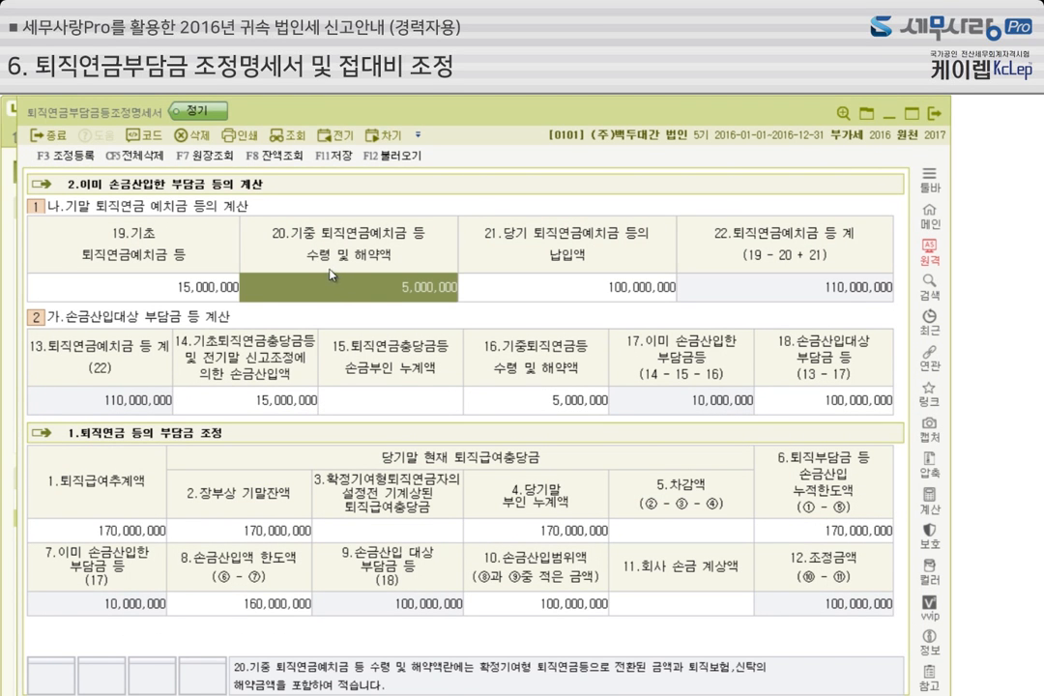
pyautogui.click(532, 402)
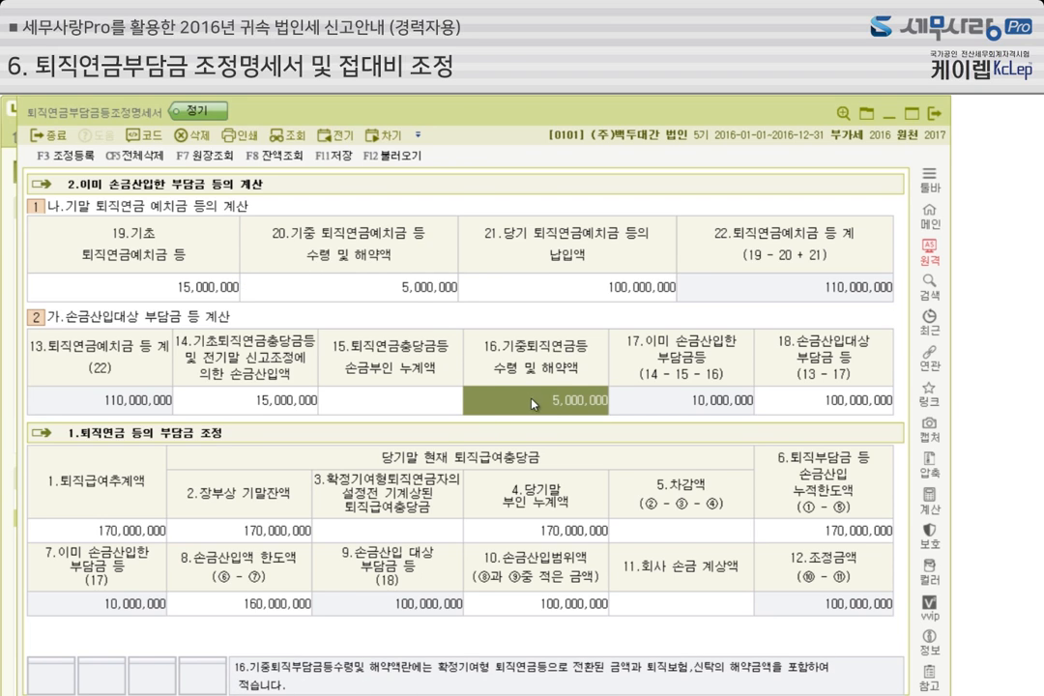
# Open the 퇴직연금운용자산 ledger from the 합계잔액시산표 and display the journal lines of its 11-02 퇴직급지급 voucher.
pyautogui.click(891, 123)
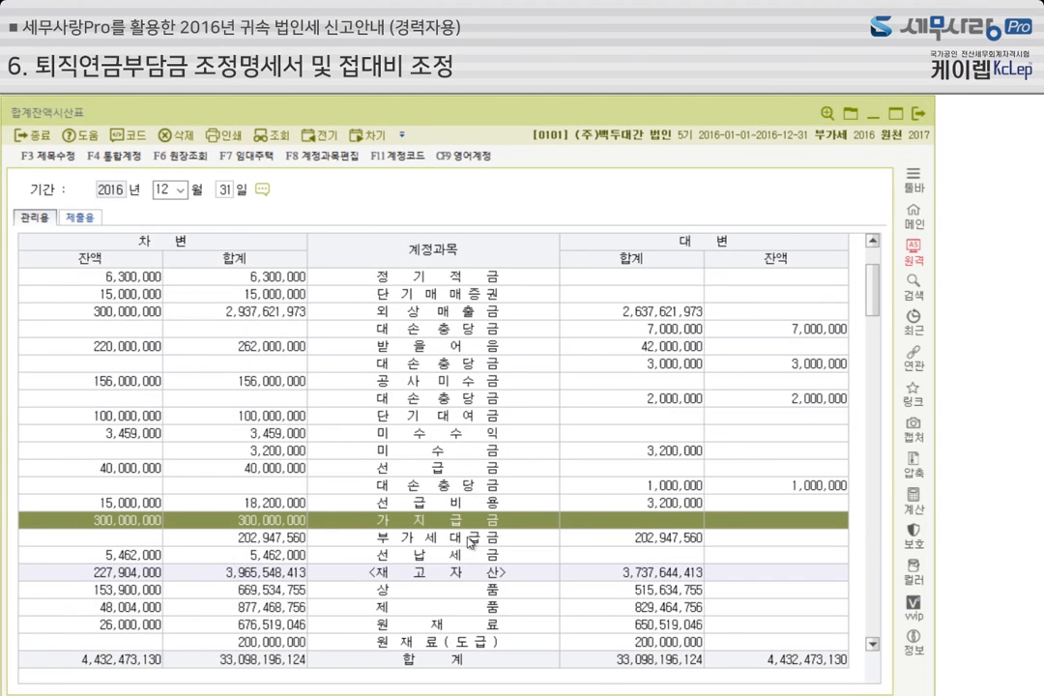
pyautogui.scroll(1, 468, 544)
pyautogui.scroll(-5, 467, 544)
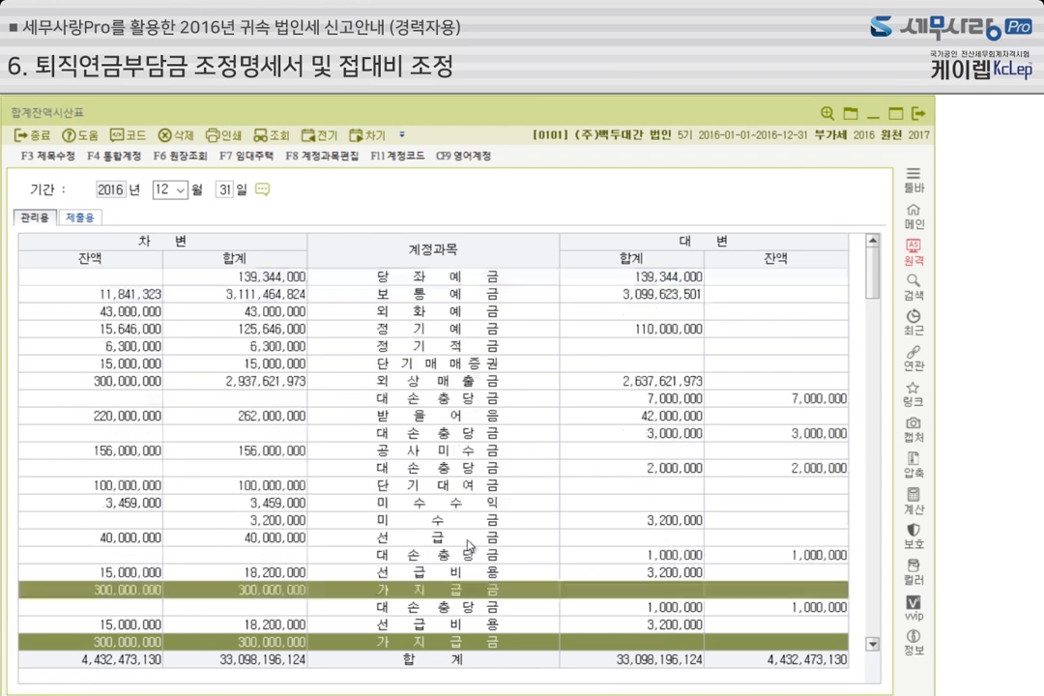
pyautogui.scroll(-2, 468, 544)
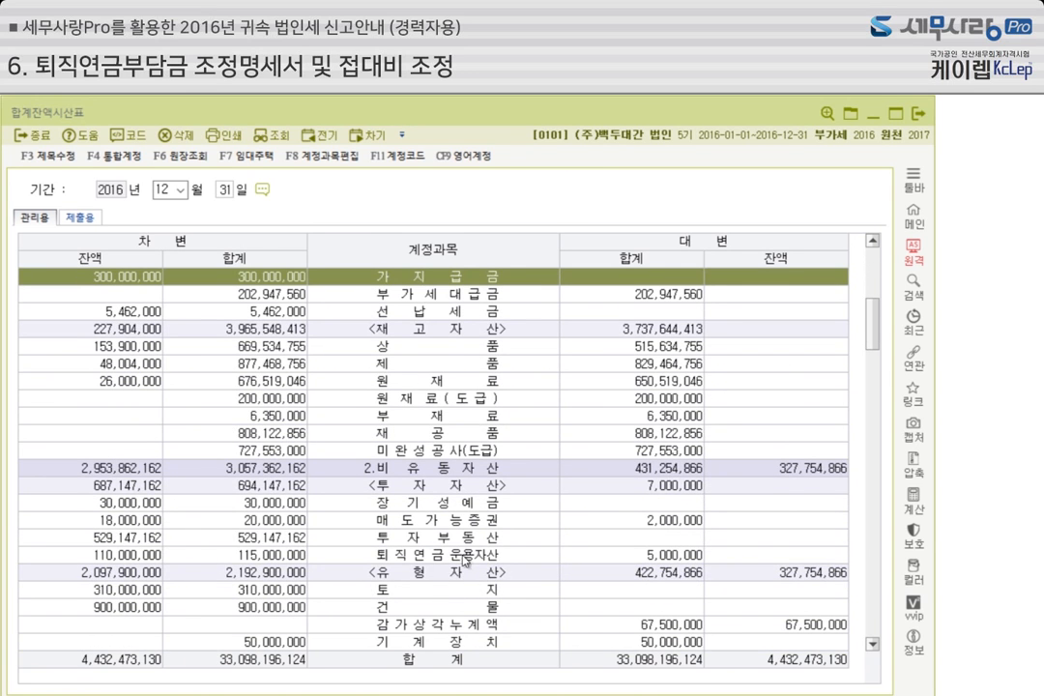
pyautogui.click(461, 556)
pyautogui.doubleClick(462, 555)
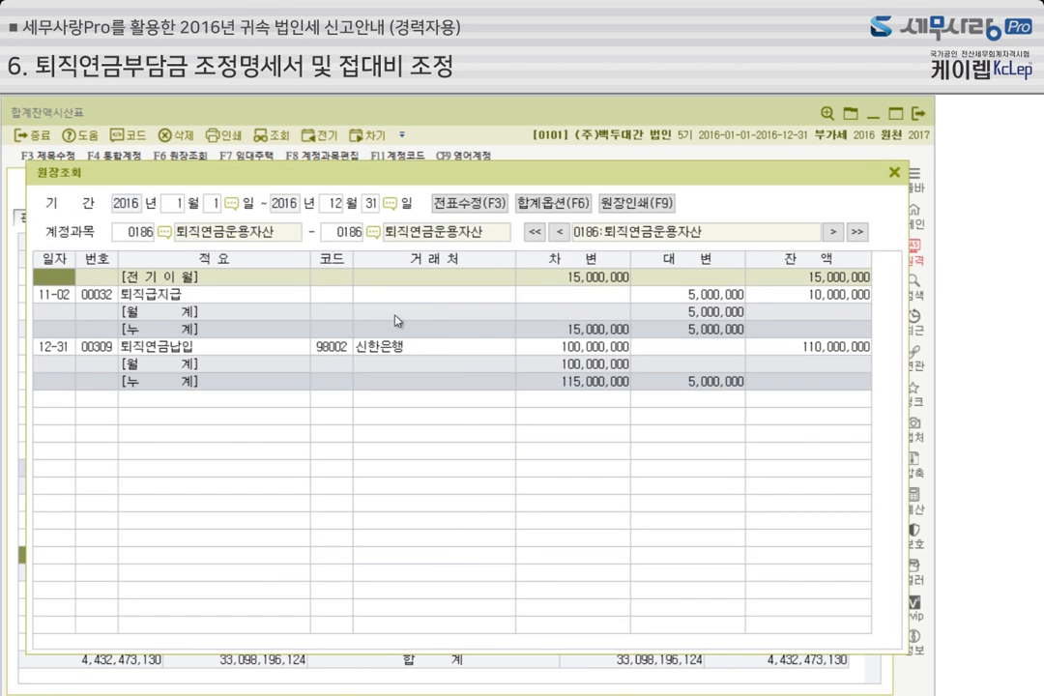
pyautogui.click(252, 303)
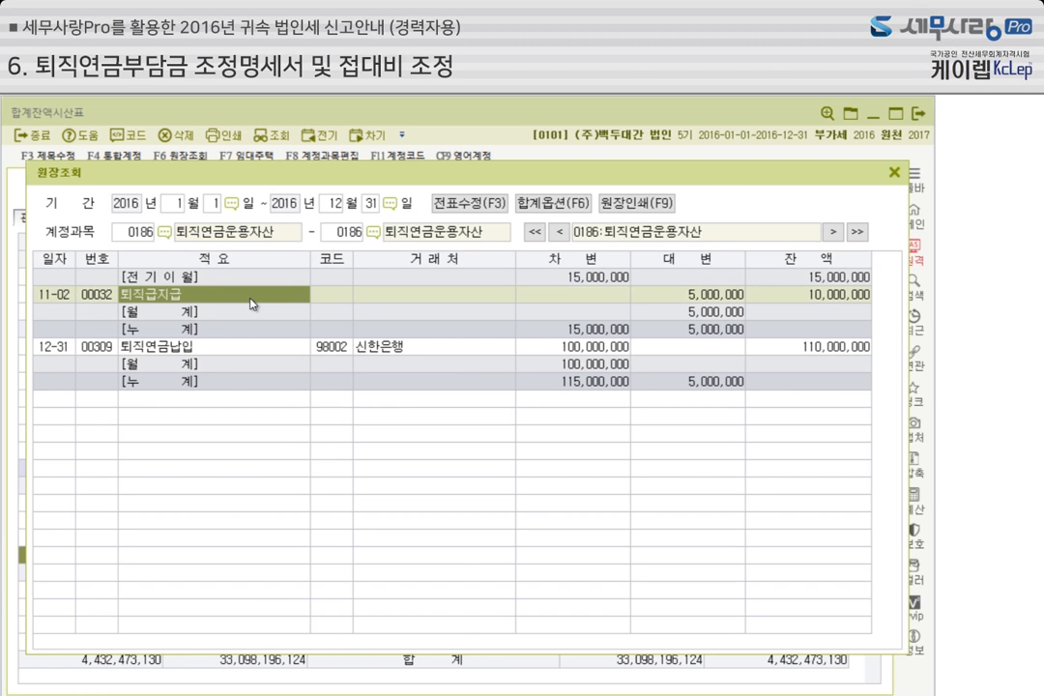
pyautogui.doubleClick(252, 303)
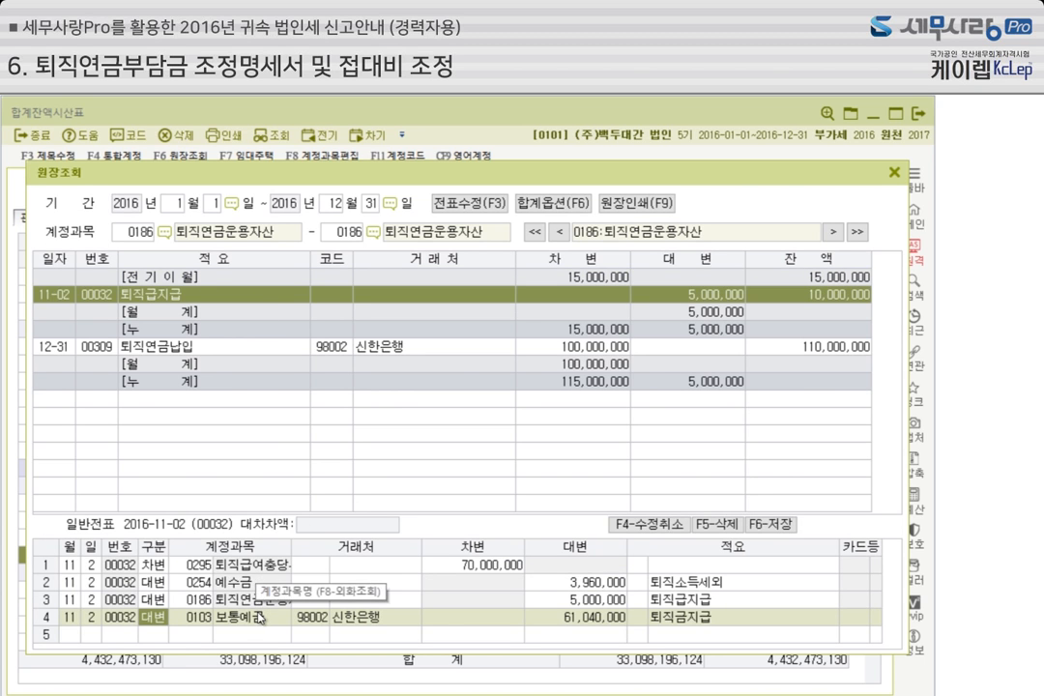
# Close the 퇴직연금운용자산 ledger, minimise the 합계잔액시산표 and return to the 퇴직연금부담금등조정명세서.
pyautogui.click(895, 175)
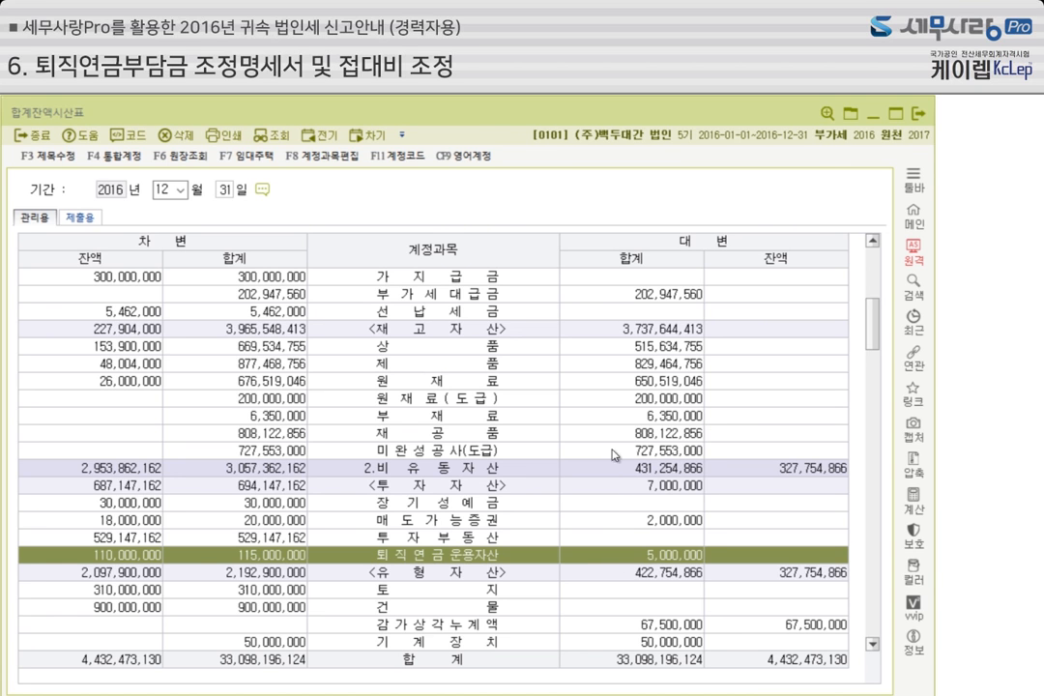
pyautogui.click(872, 117)
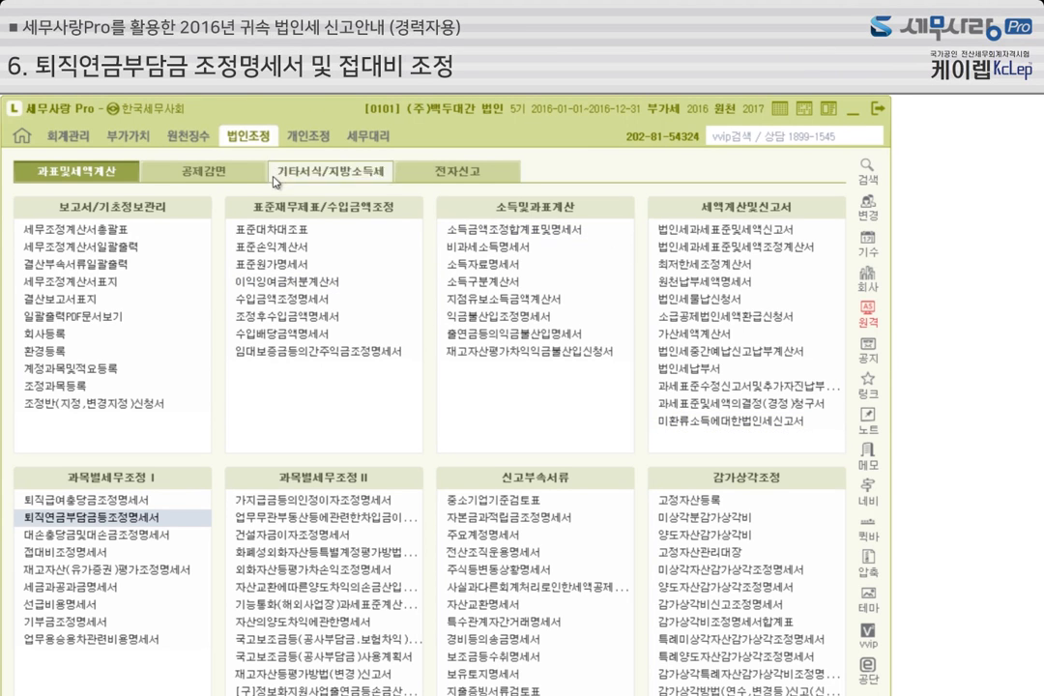
pyautogui.click(143, 522)
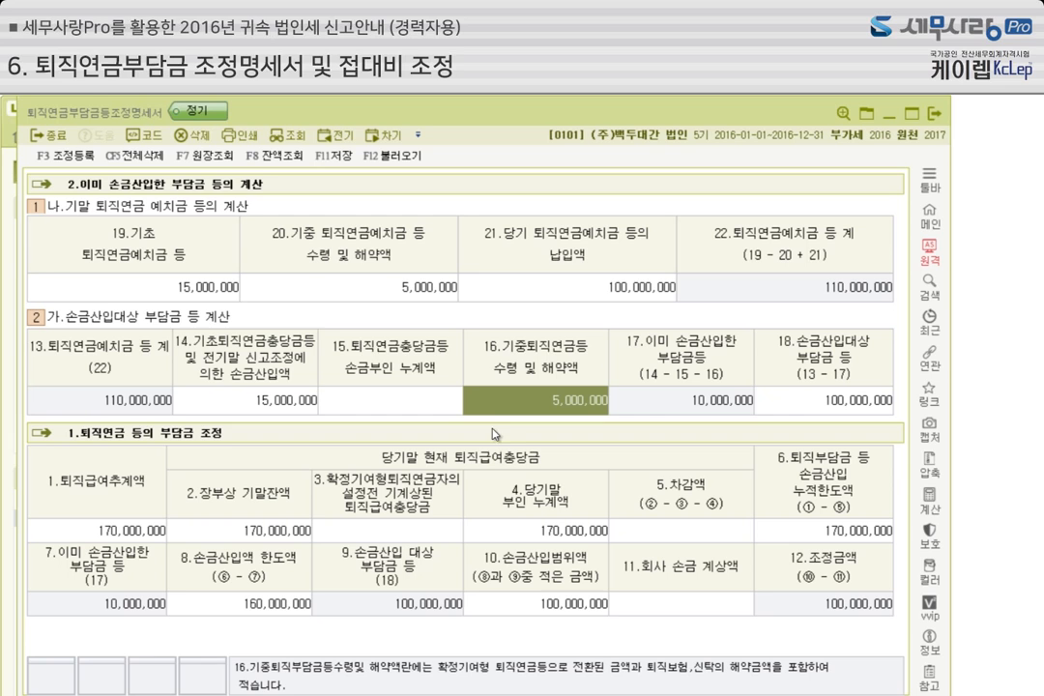
# Review the 퇴직급여충당부채 deduction and 퇴직연금운용자산 add-back entries in 조정 등록, then close the dialog and the statement.
pyautogui.press('F3')
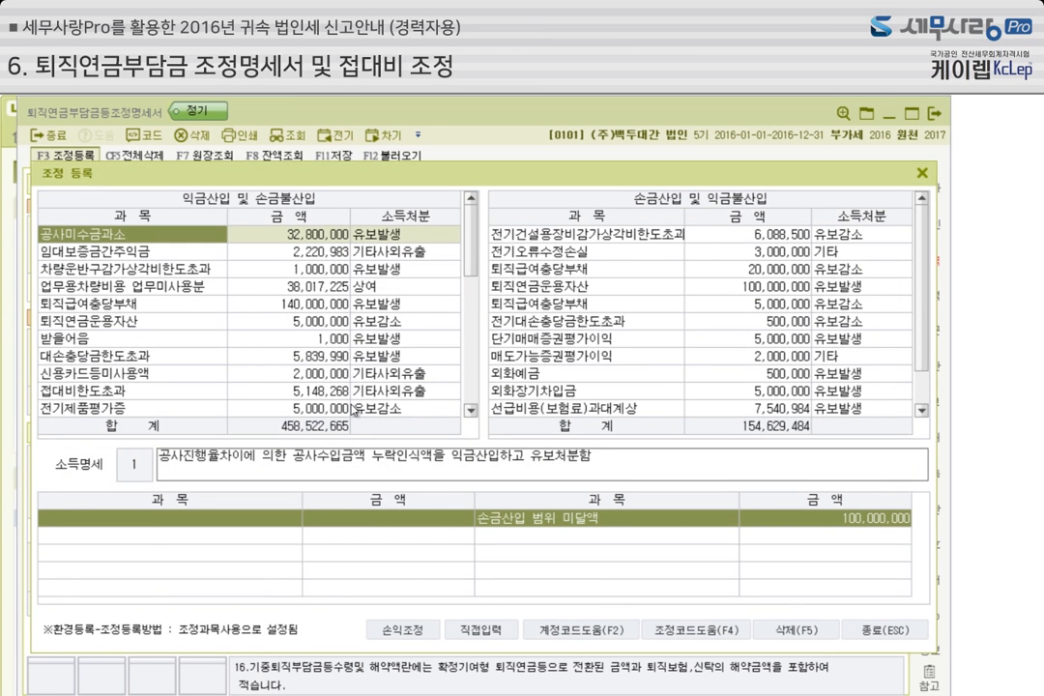
pyautogui.click(556, 305)
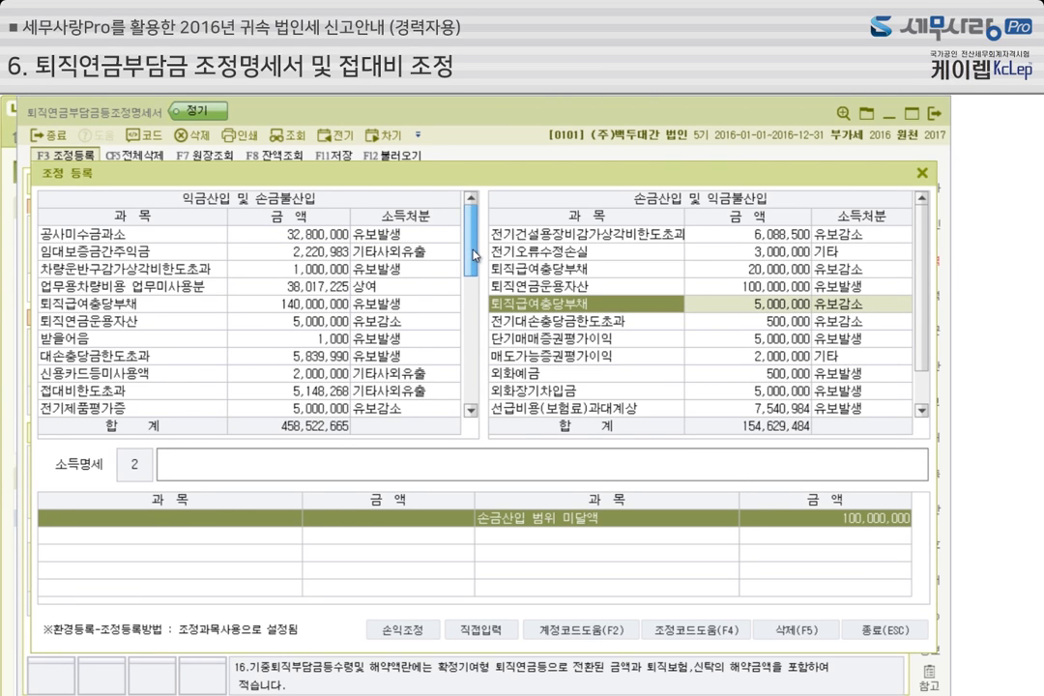
pyautogui.scroll(-1, 471, 270)
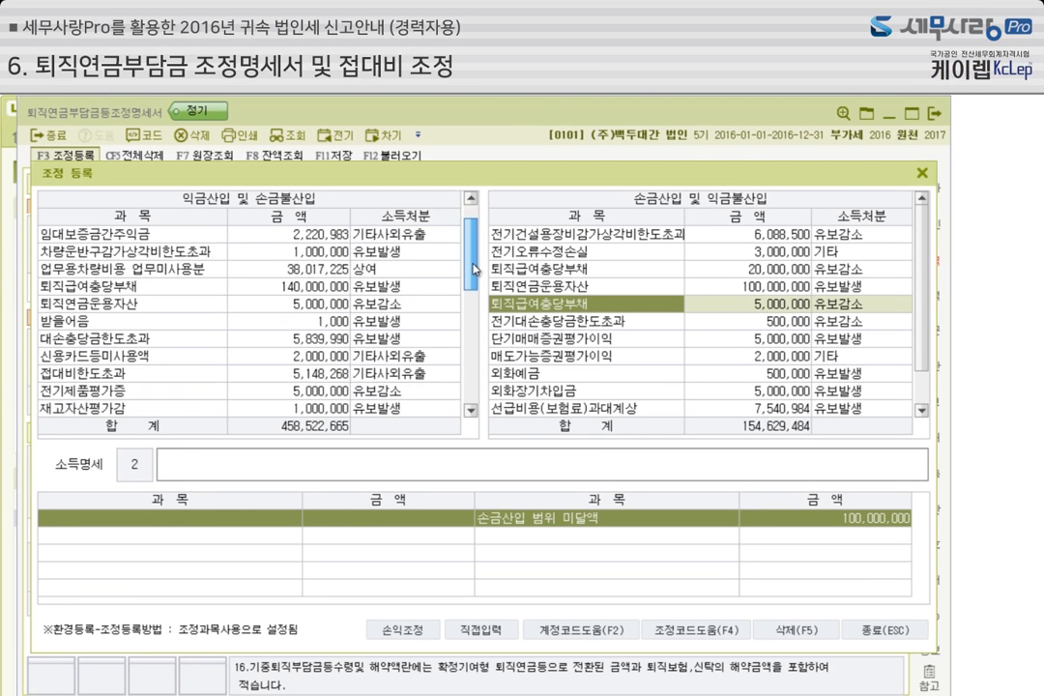
pyautogui.click(173, 309)
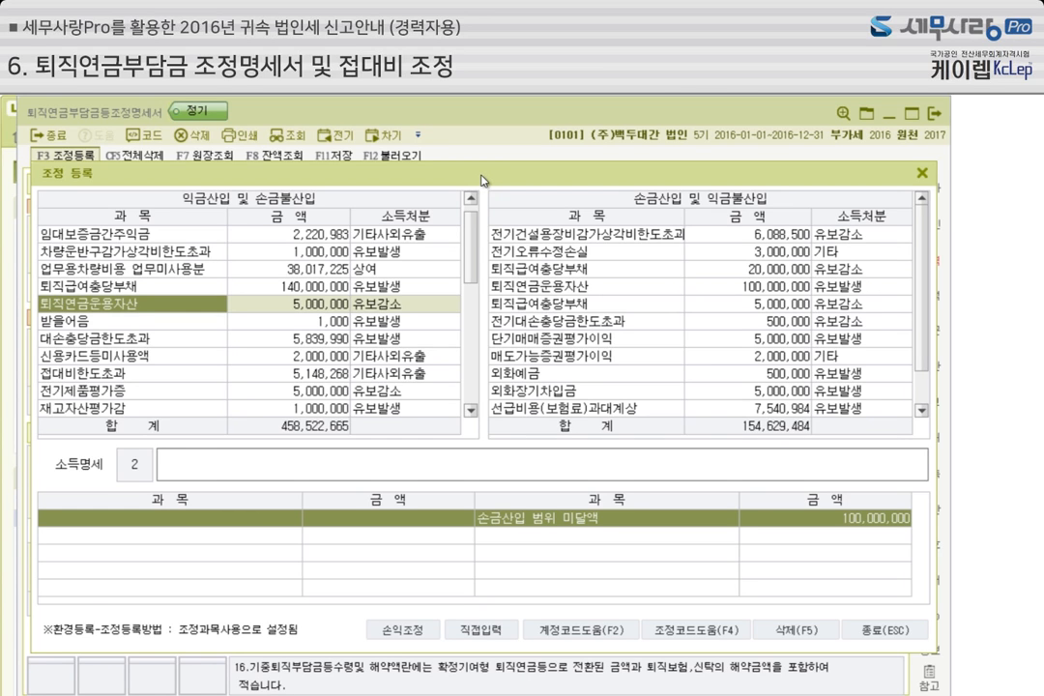
pyautogui.click(921, 174)
pyautogui.press('Escape')
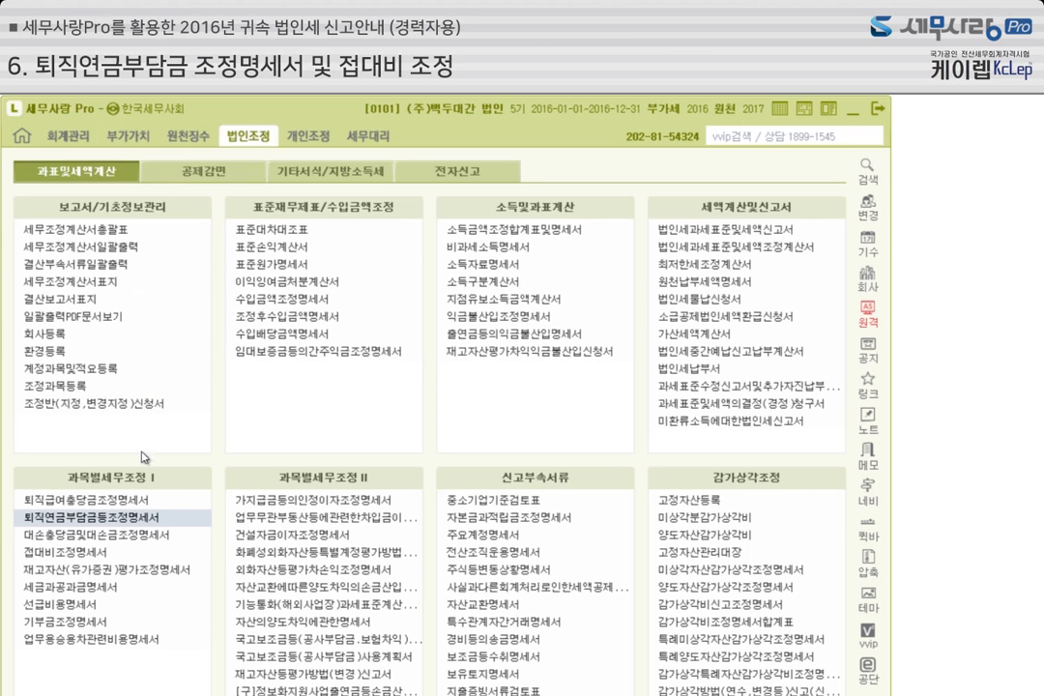
# View the 접대비 입력 (을) page of the 접대비조정명세서, then minimise the statement.
pyautogui.click(95, 552)
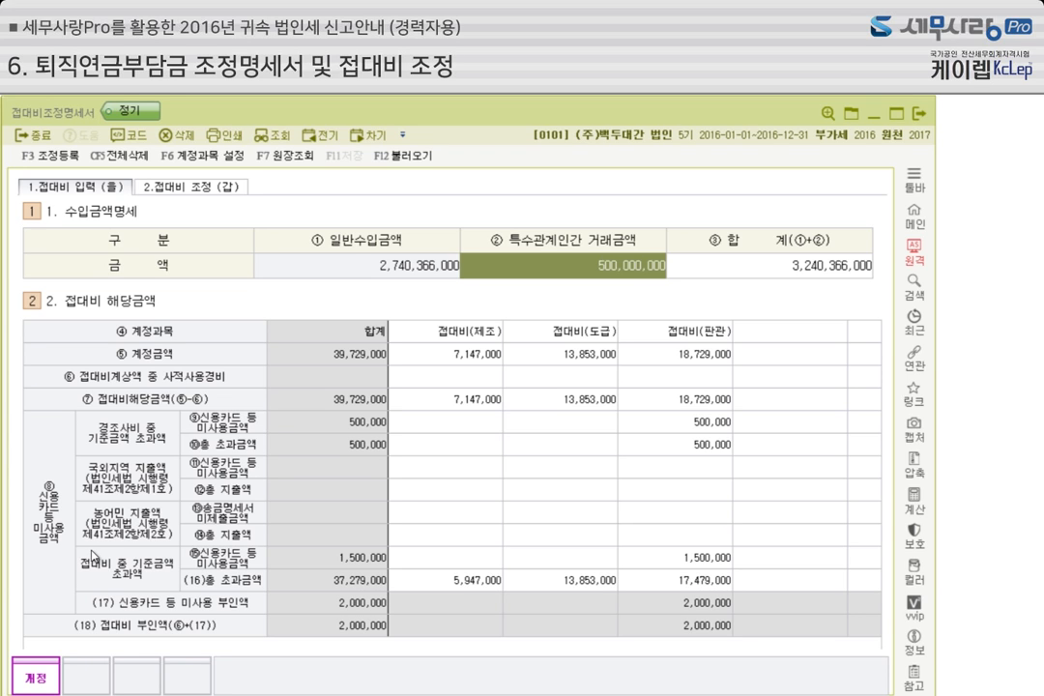
pyautogui.click(873, 121)
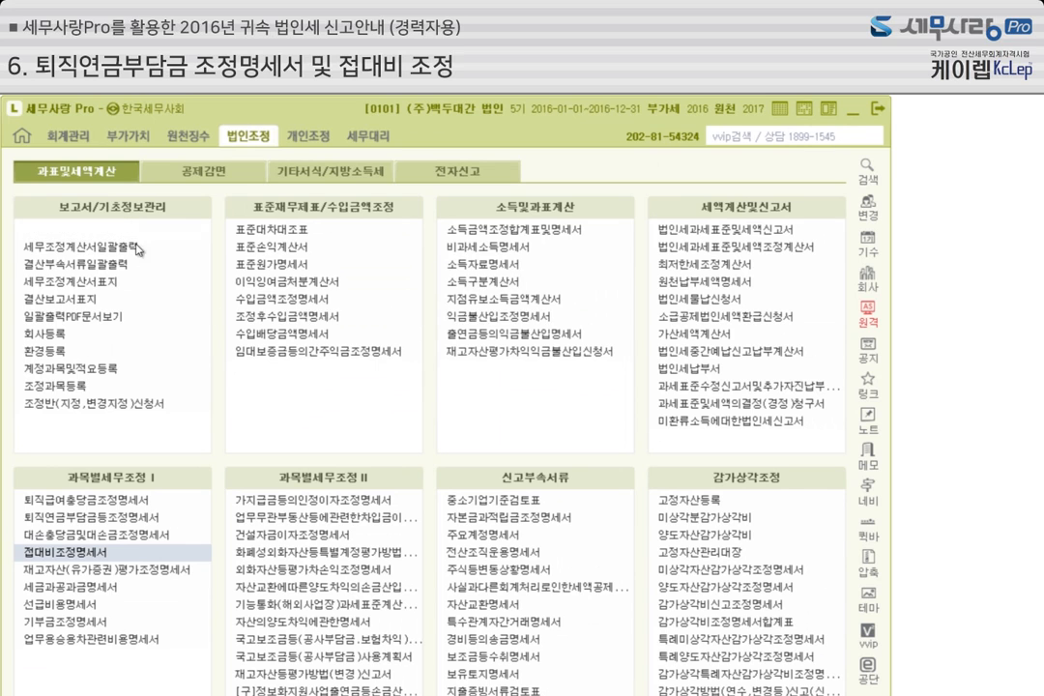
# Open 일반전표입력 under 회계관리 and list the vouchers dated March 29, 2016.
pyautogui.click(80, 142)
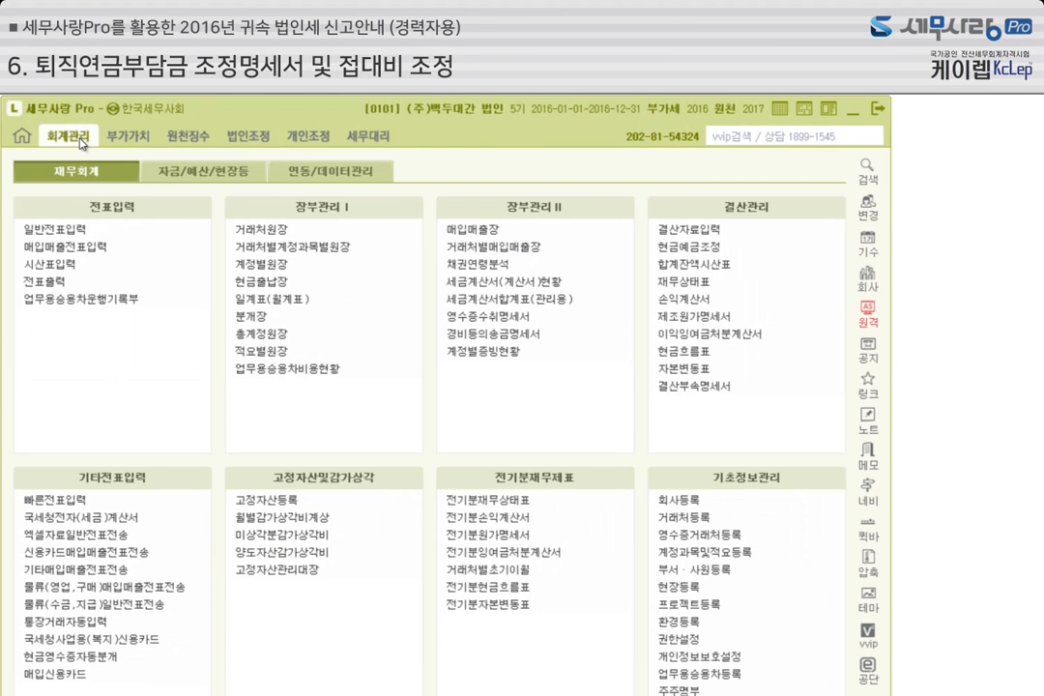
pyautogui.click(79, 232)
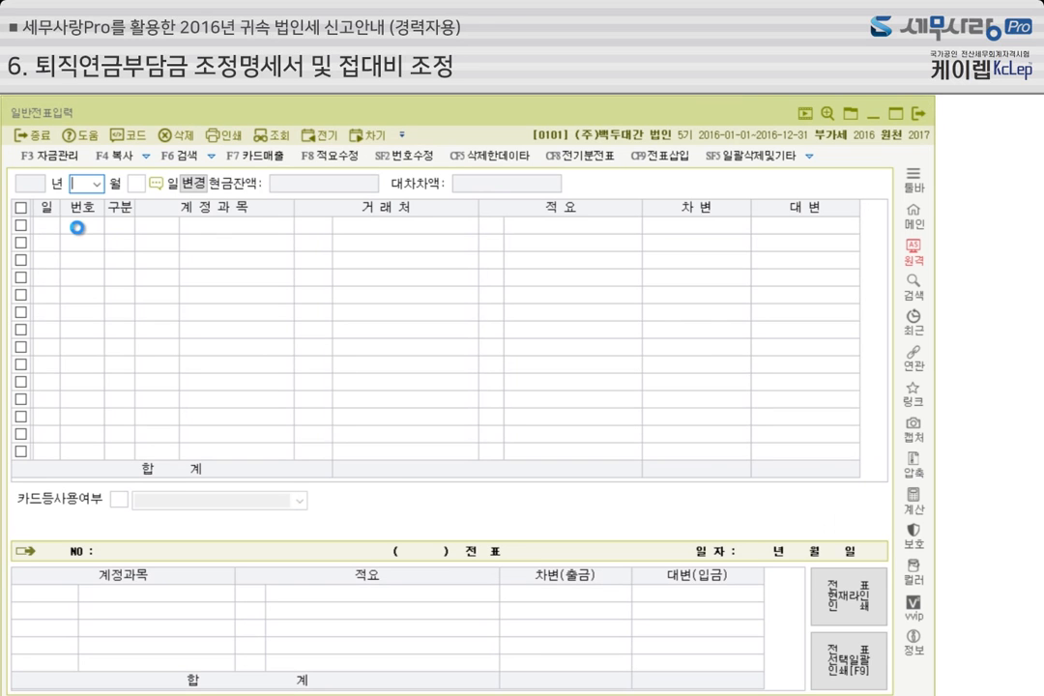
pyautogui.write('3')
pyautogui.press('Return')
pyautogui.press('Return')
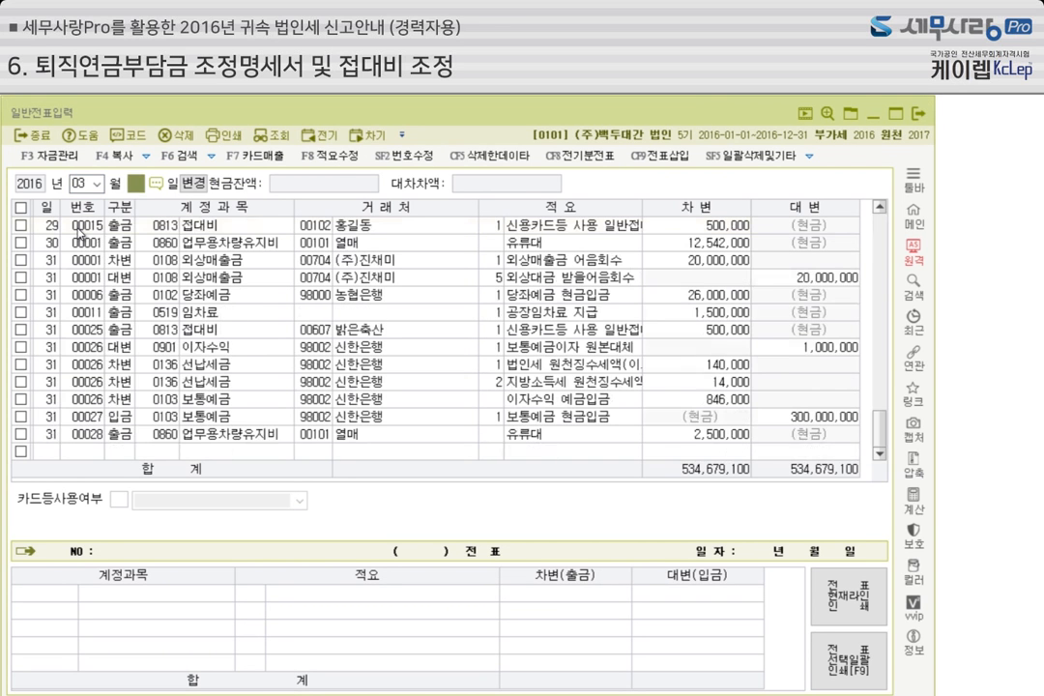
pyautogui.click(136, 184)
pyautogui.write('29')
pyautogui.press('Return')
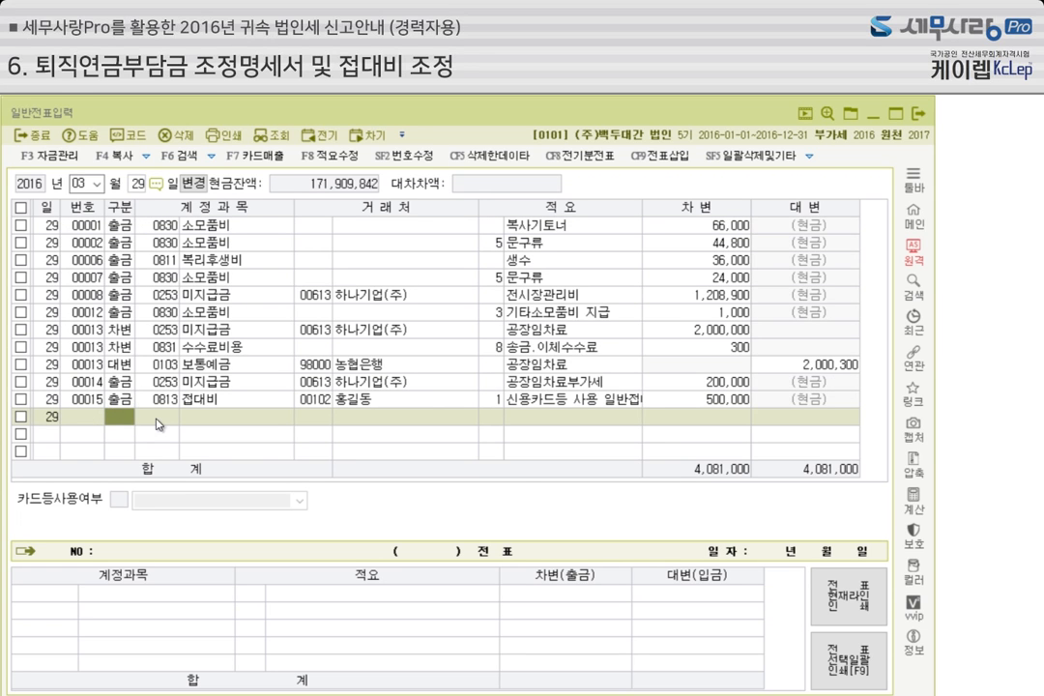
# Start a new 출금 voucher line for account 0813 접대비 and enter the customer's name as its 거래처.
pyautogui.write('1')
pyautogui.write('813')
pyautogui.press('Return')
pyautogui.press('Return')
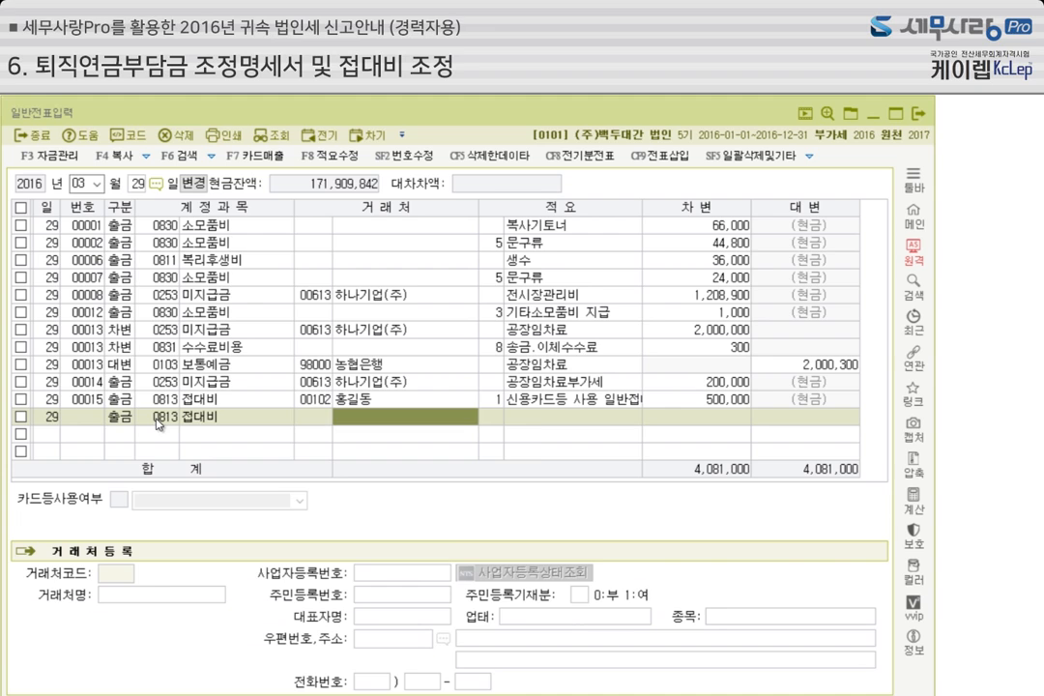
pyautogui.press('+')
pyautogui.write('홍길동')
pyautogui.press('Return')
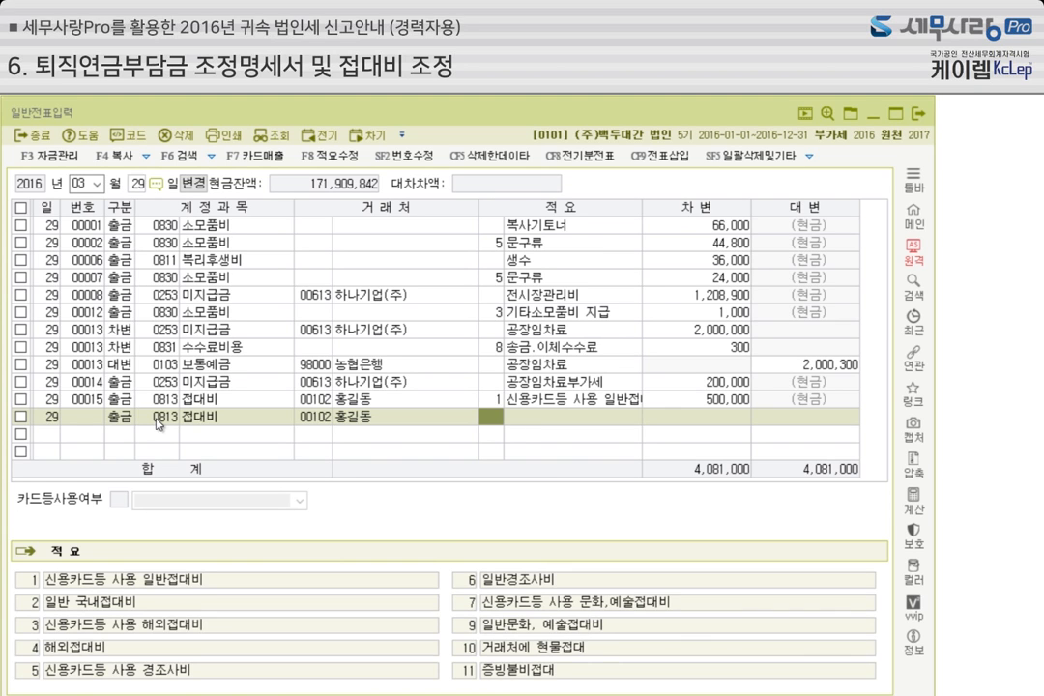
# Assign description 13 농어민 지출접대비 to the new 접대비 line and enter a debit of 1,350,000.
pyautogui.click(335, 160)
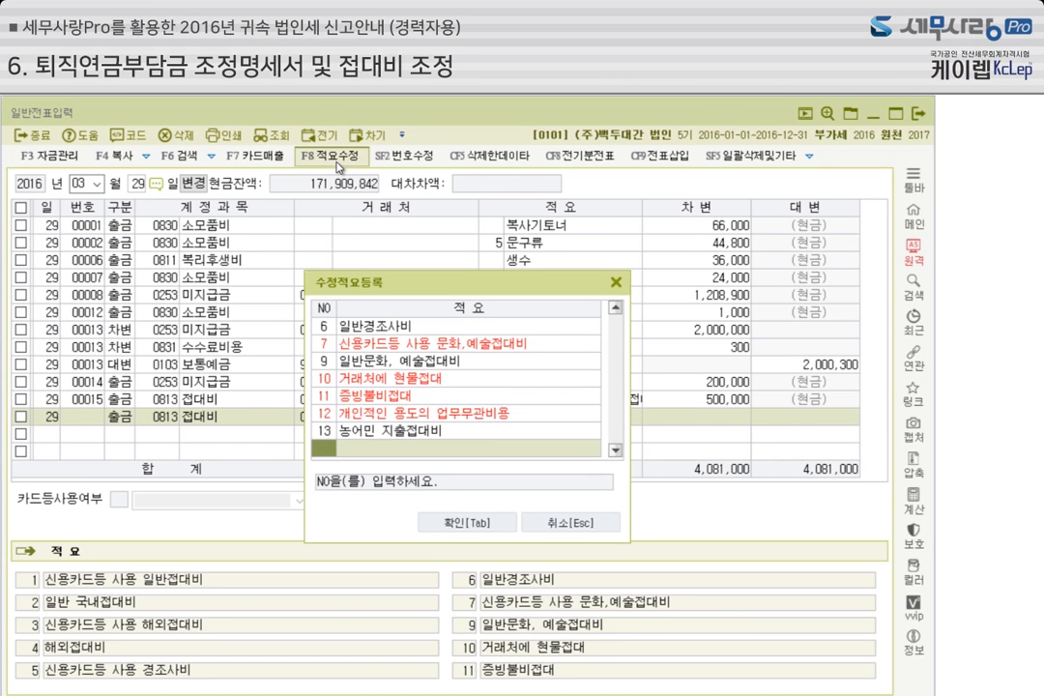
pyautogui.click(401, 431)
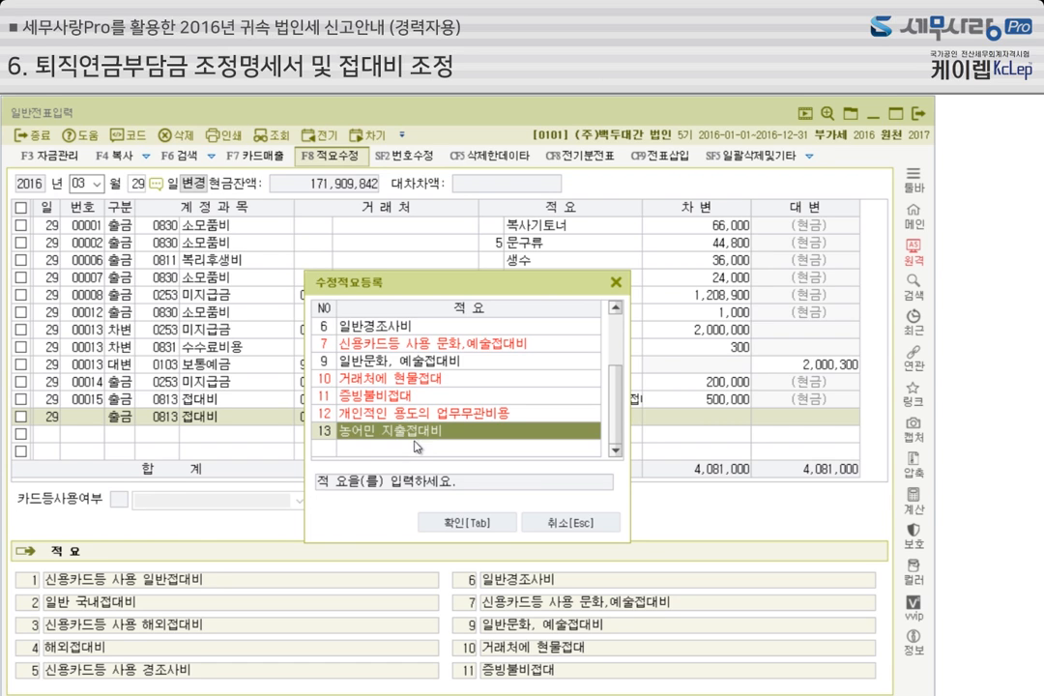
pyautogui.click(488, 527)
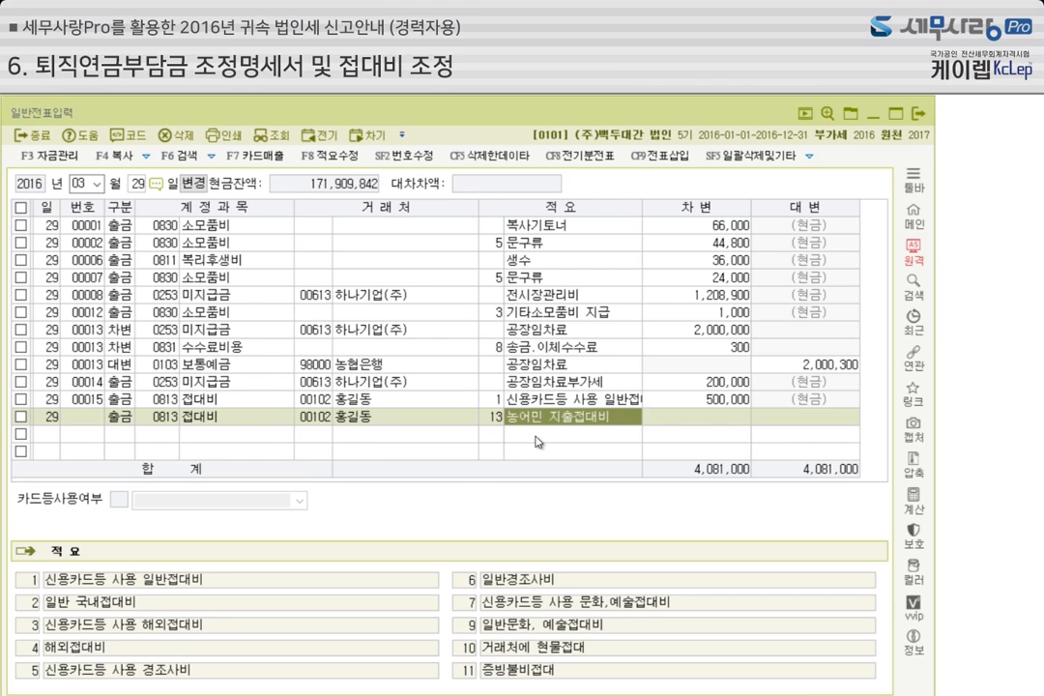
pyautogui.press('Return')
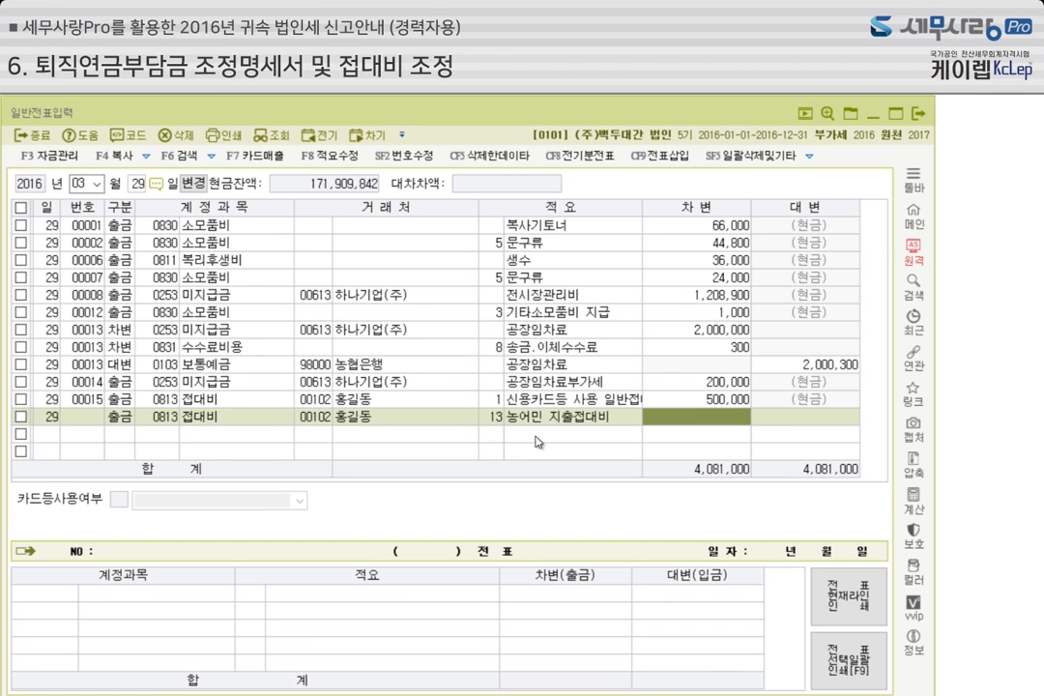
pyautogui.write('1350000')
pyautogui.press('Return')
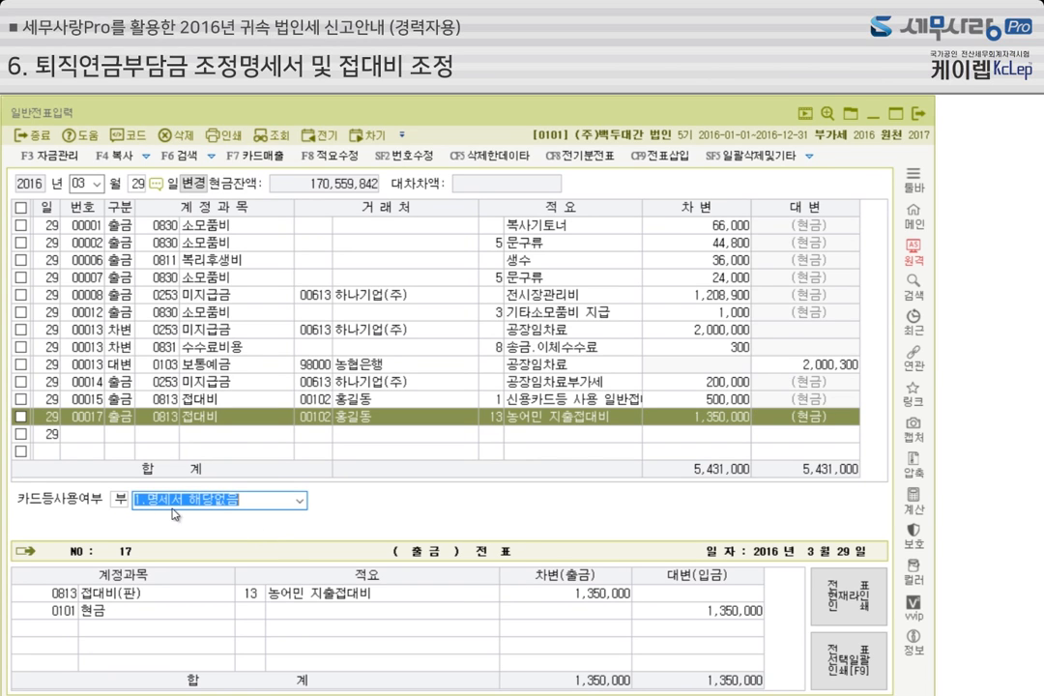
# Set the voucher's 카드등사용여부 detail to 3.명세서 제출제외대상내역 with reason 33. 송금명세서제출분.
pyautogui.click(298, 501)
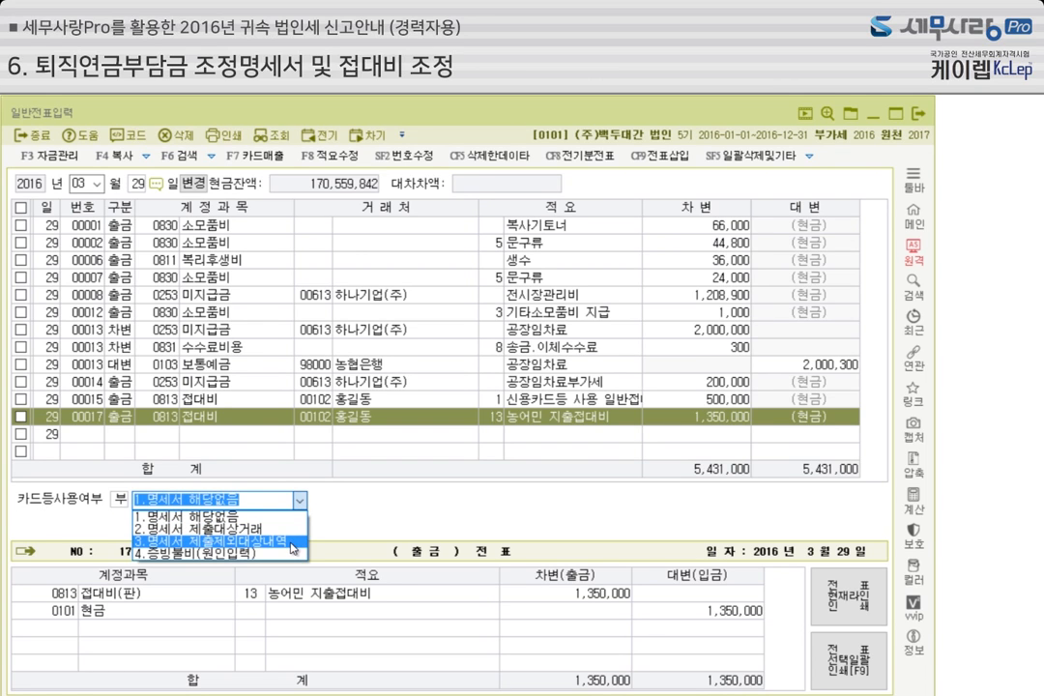
pyautogui.click(292, 544)
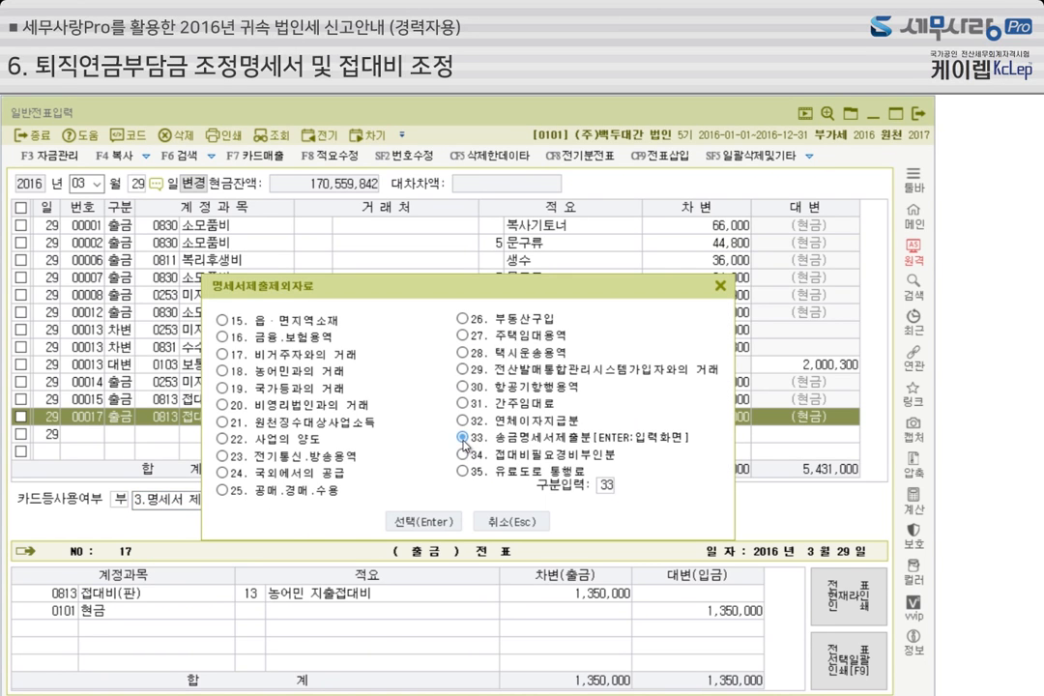
pyautogui.click(462, 438)
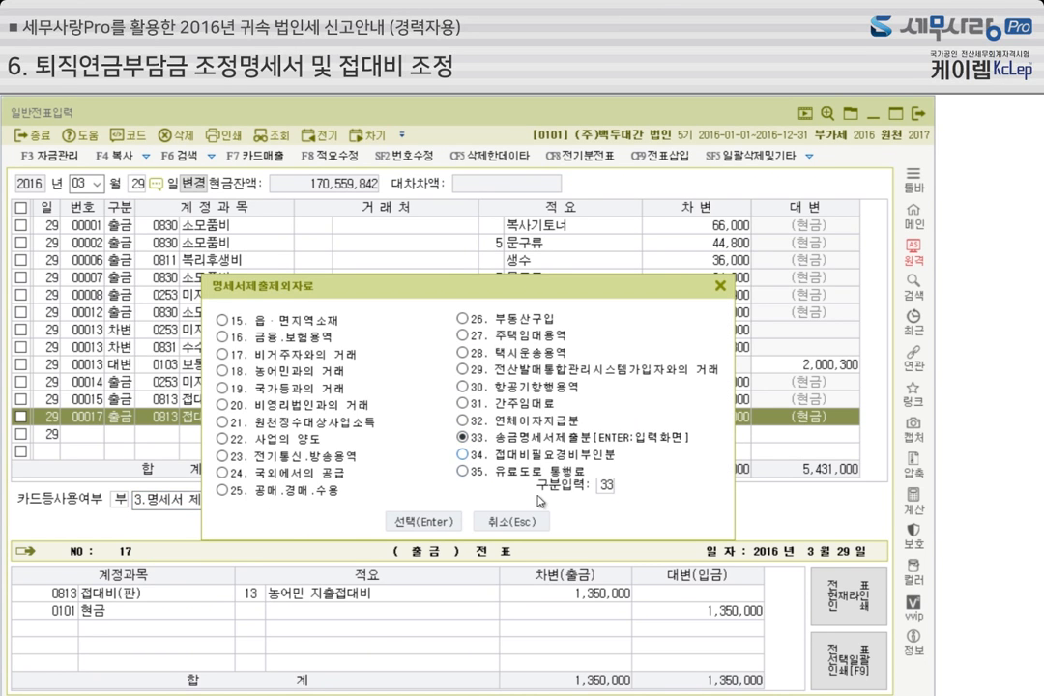
pyautogui.click(422, 521)
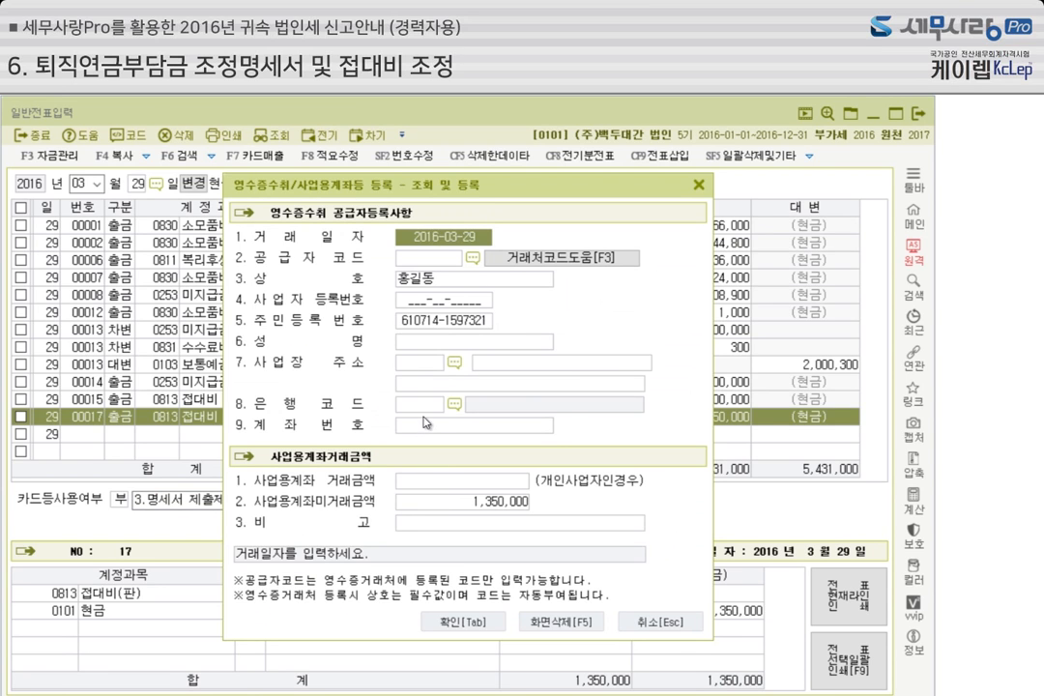
# Complete the supplier's receipt registration with bank code 003 기업은행 and the account number, then confirm it.
pyautogui.click(427, 406)
pyautogui.click(454, 406)
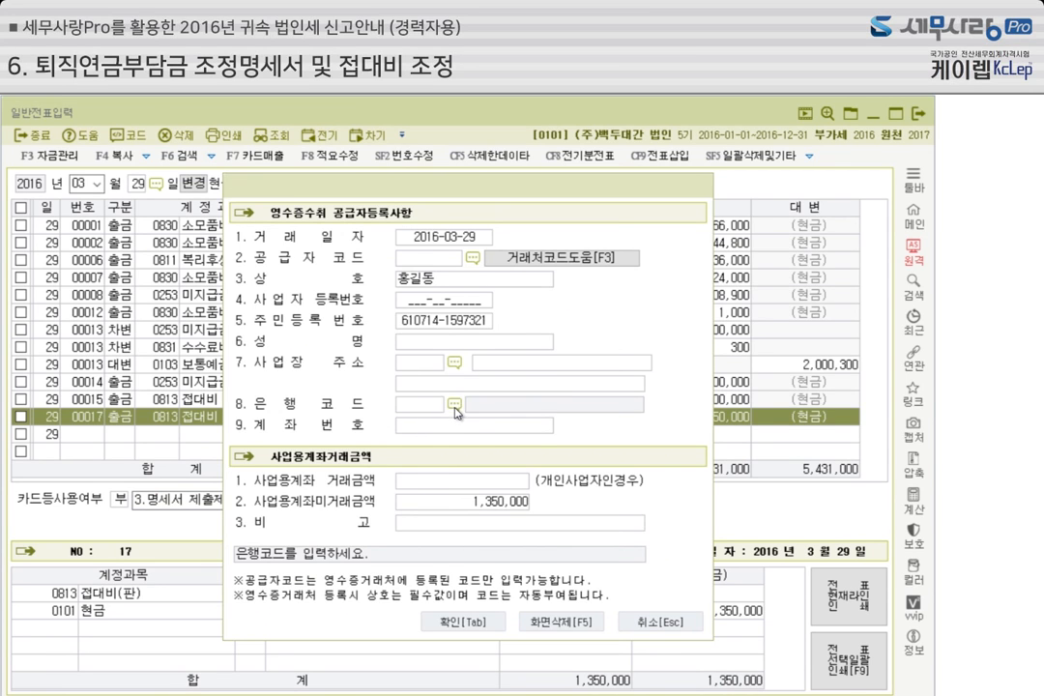
pyautogui.doubleClick(367, 303)
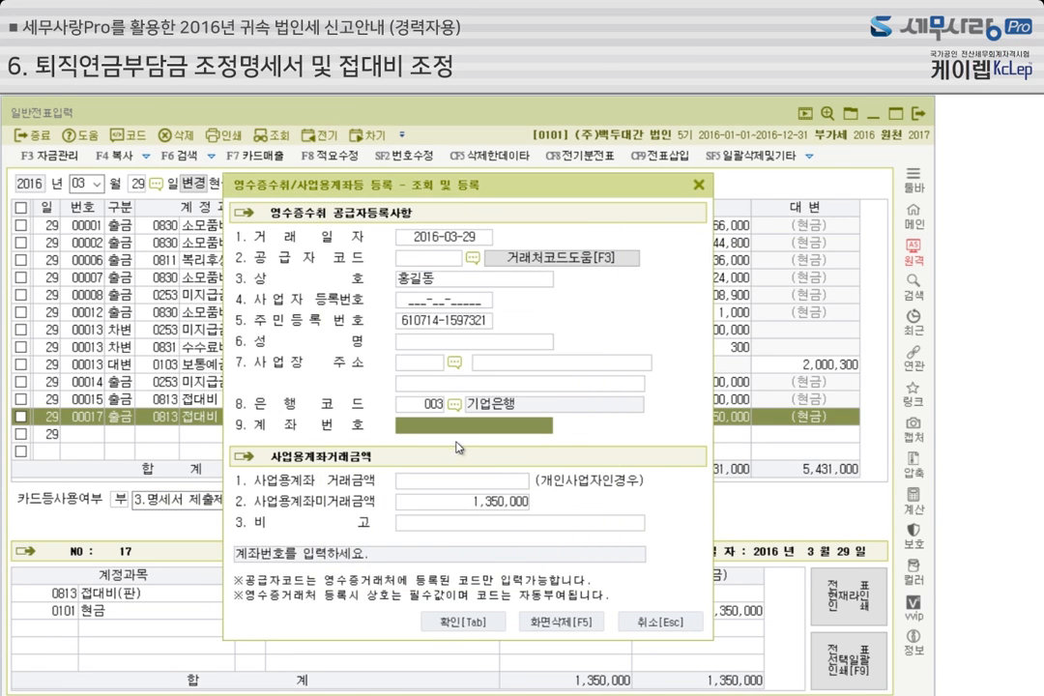
pyautogui.write('12345')
pyautogui.press('Return')
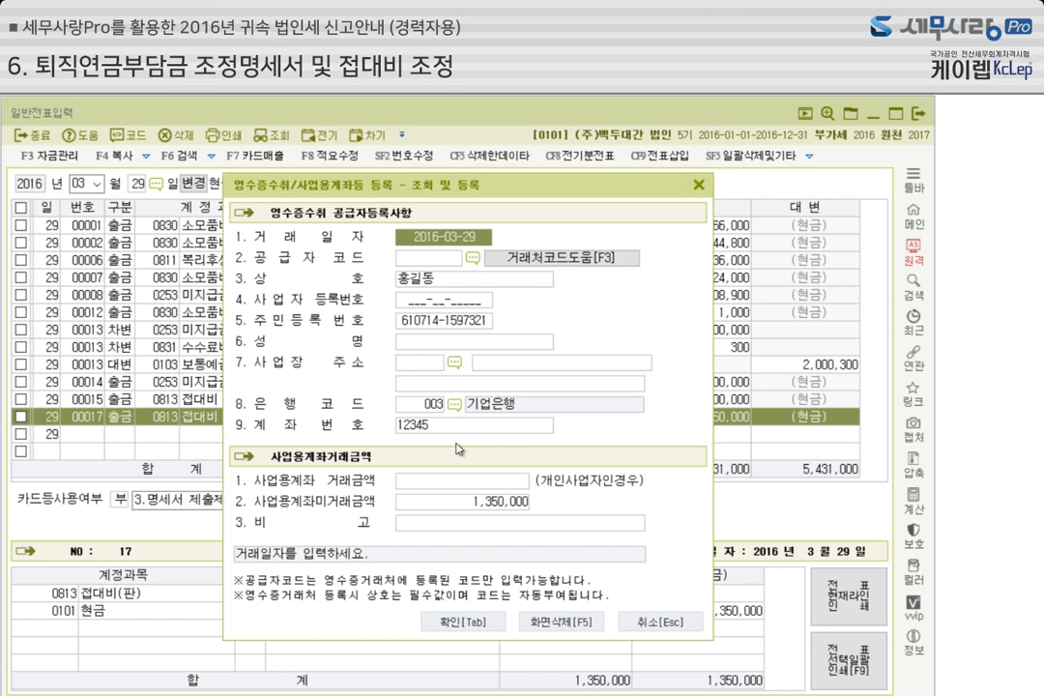
pyautogui.click(479, 621)
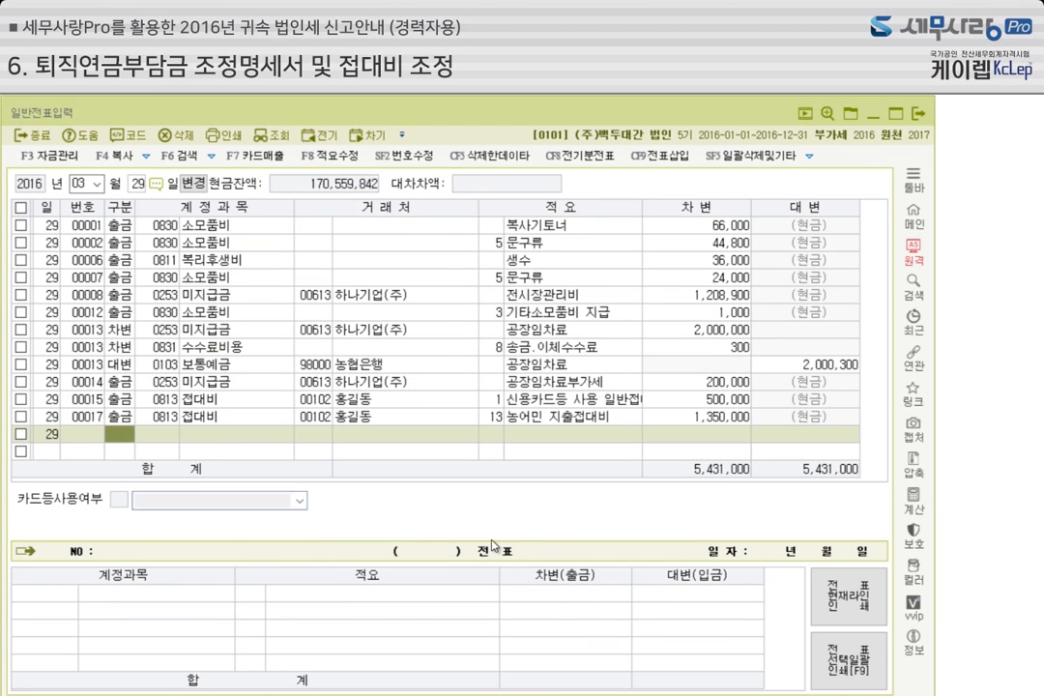
# Close 일반전표입력, reload the 접대비조정명세서 data over the existing entries, and check the 농어민 지출액 items ⑬ and ⑭ under 접대비(판관).
pyautogui.click(918, 120)
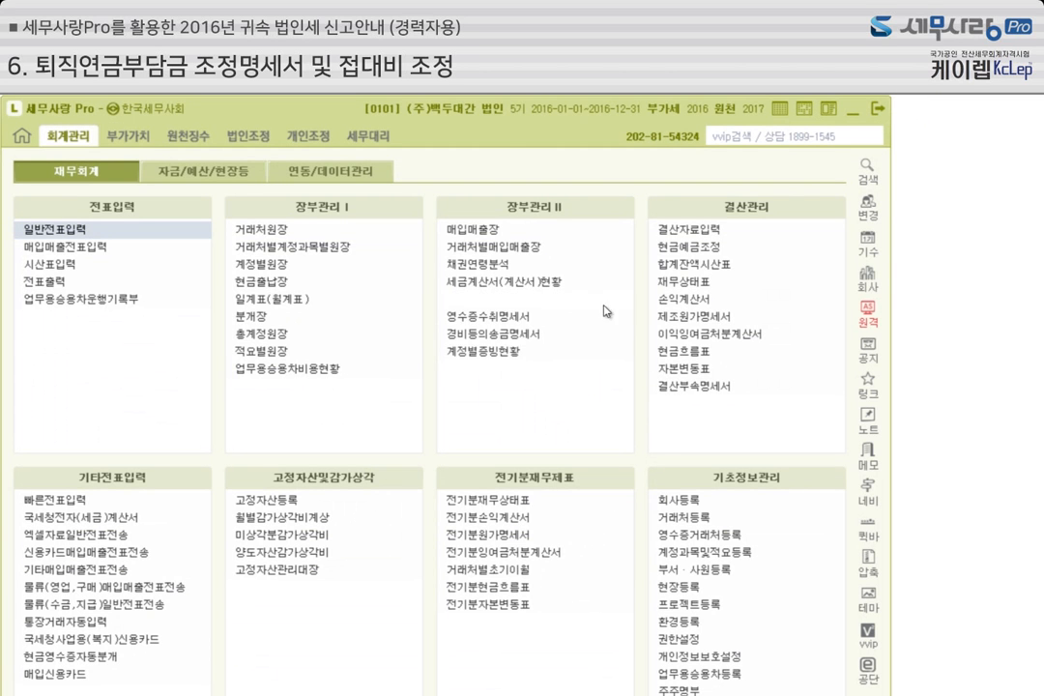
pyautogui.click(242, 136)
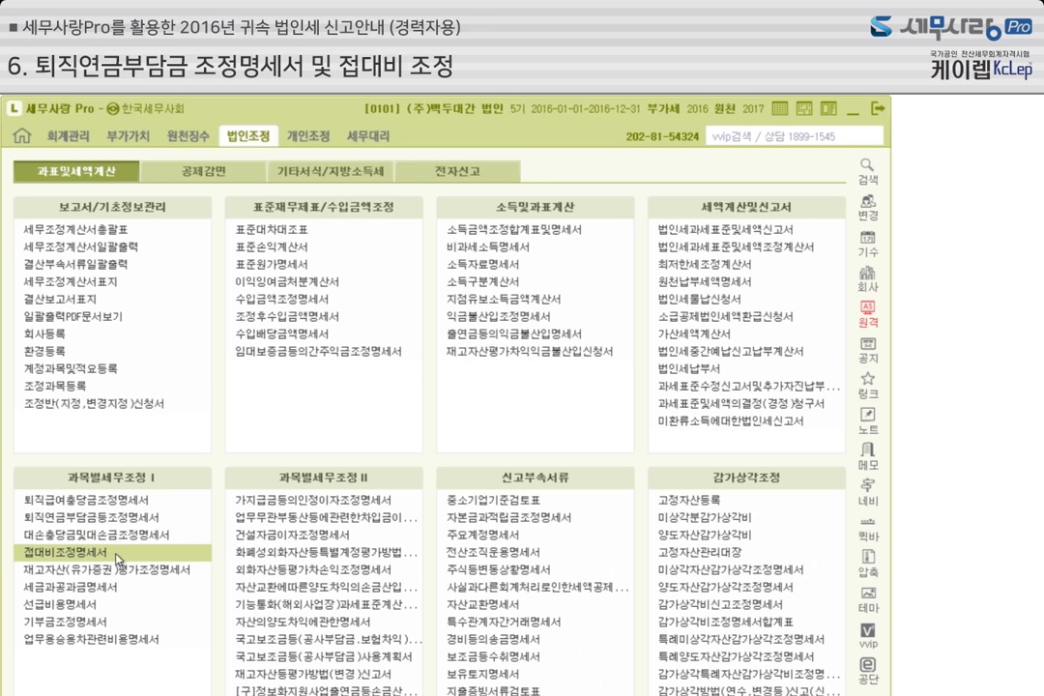
pyautogui.click(68, 552)
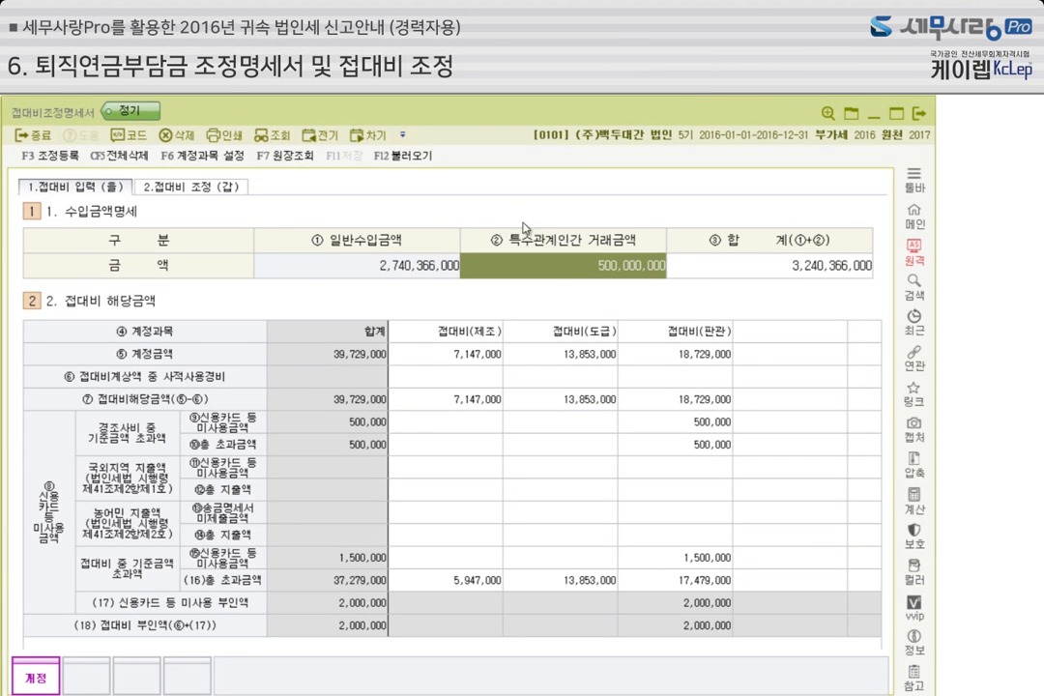
pyautogui.click(403, 154)
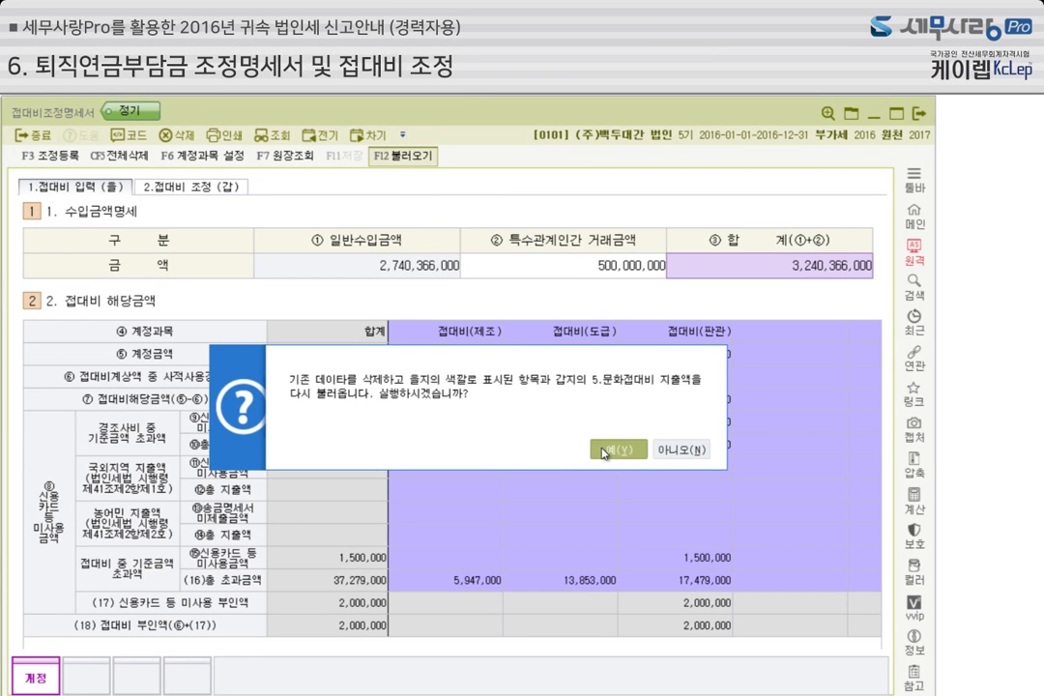
pyautogui.press('Return')
pyautogui.click(711, 539)
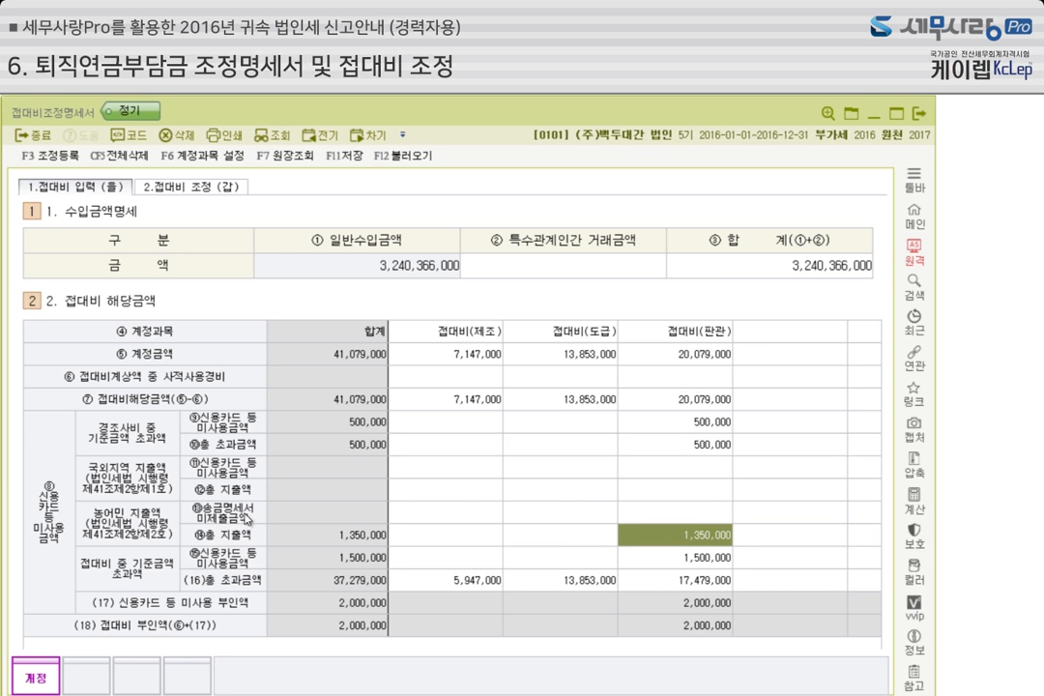
pyautogui.click(680, 515)
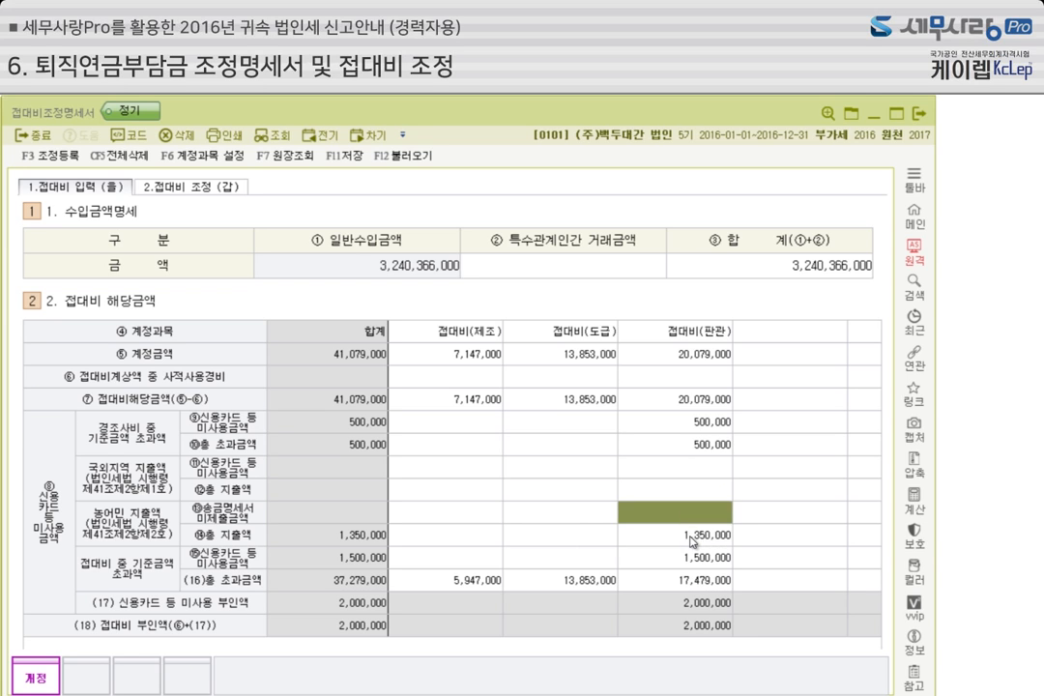
# Check the 농어민 지출액 description codes in the 계정과목 설정 of the 접대비조정명세서, and close the statement.
pyautogui.click(690, 539)
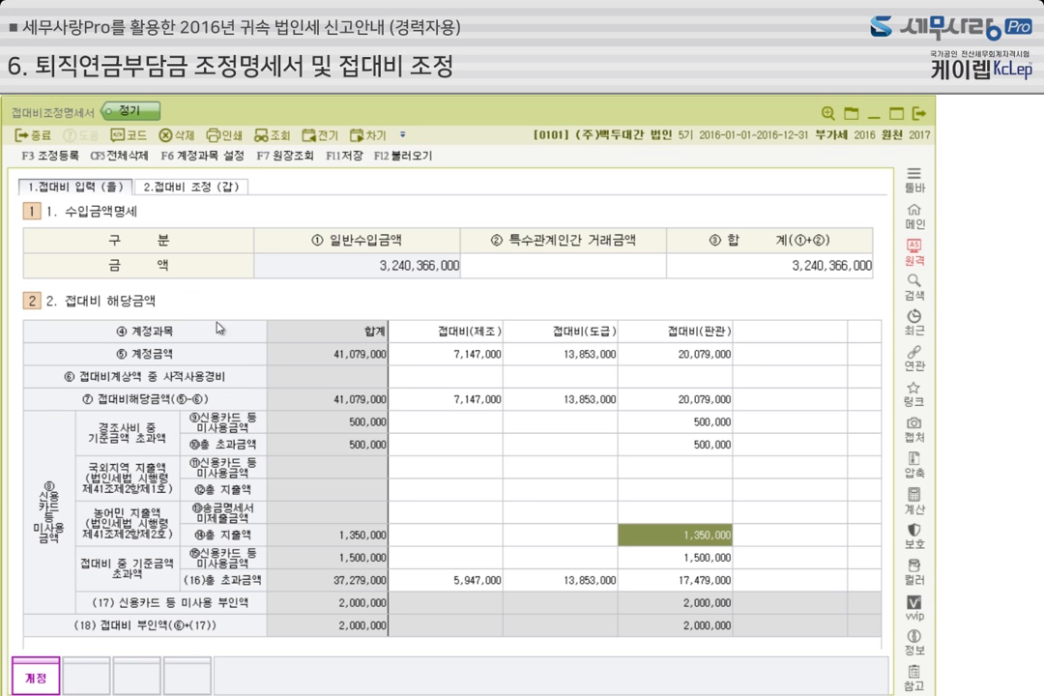
pyautogui.click(203, 155)
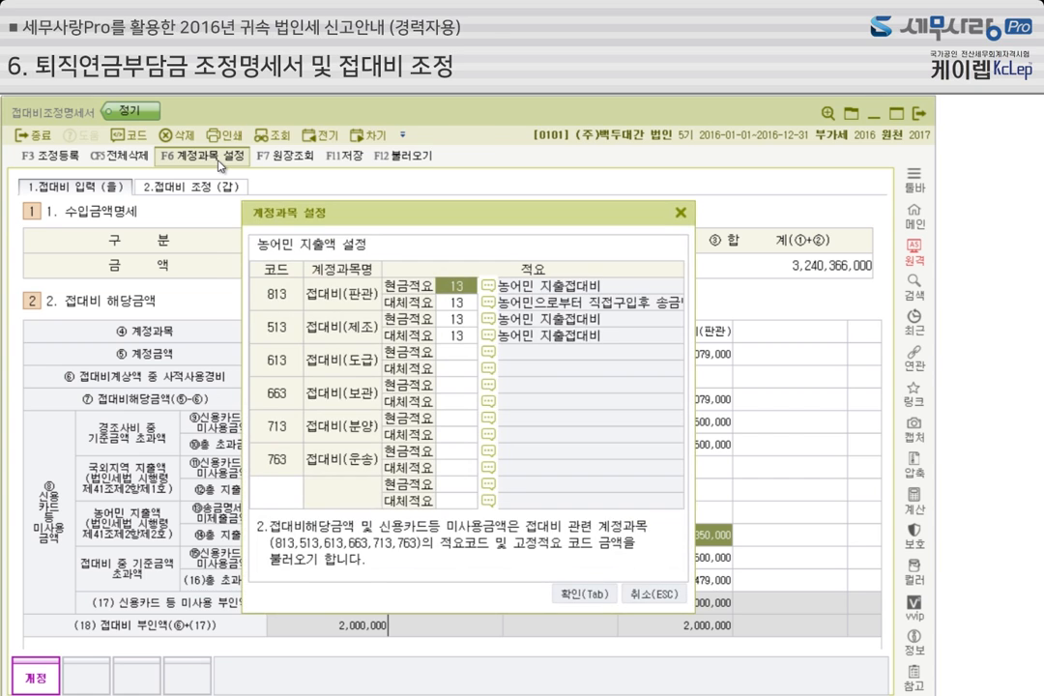
pyautogui.click(682, 213)
pyautogui.click(919, 116)
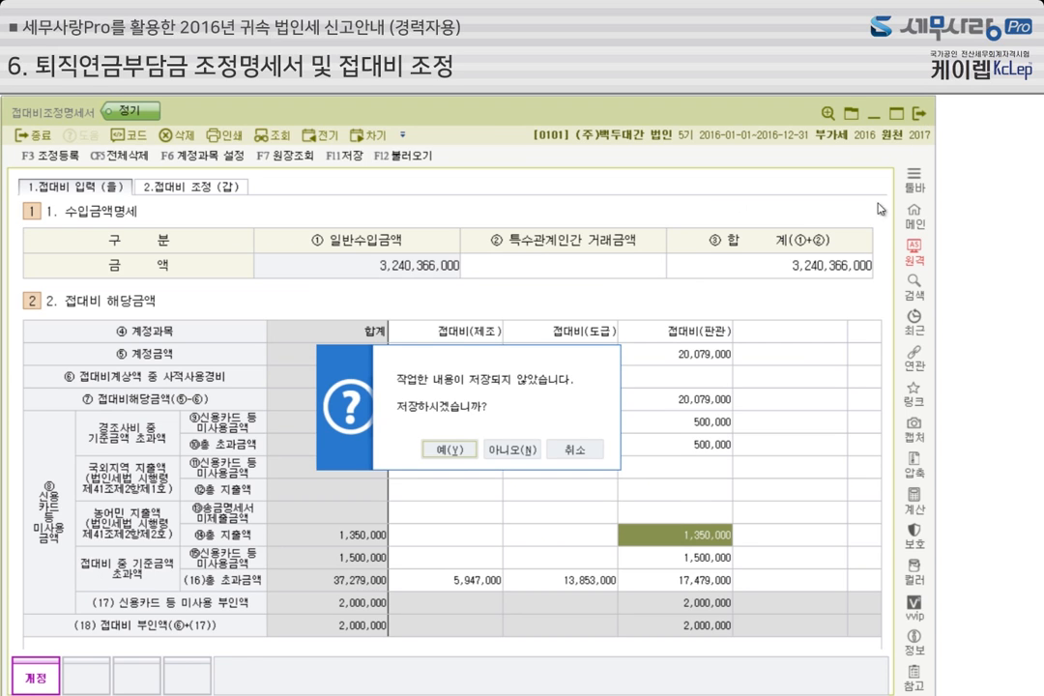
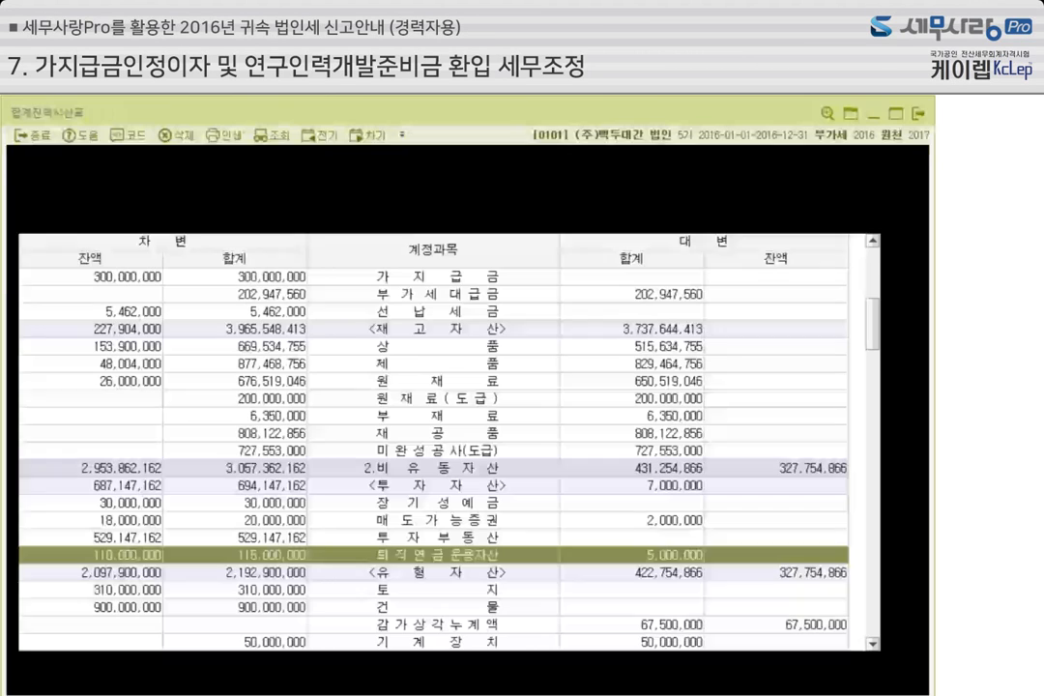
# Examine the ledger entries for 가지급금 and 단기대여금 from the December 2016 합계잔액시산표.
pyautogui.scroll(2, 416, 418)
pyautogui.scroll(3, 415, 417)
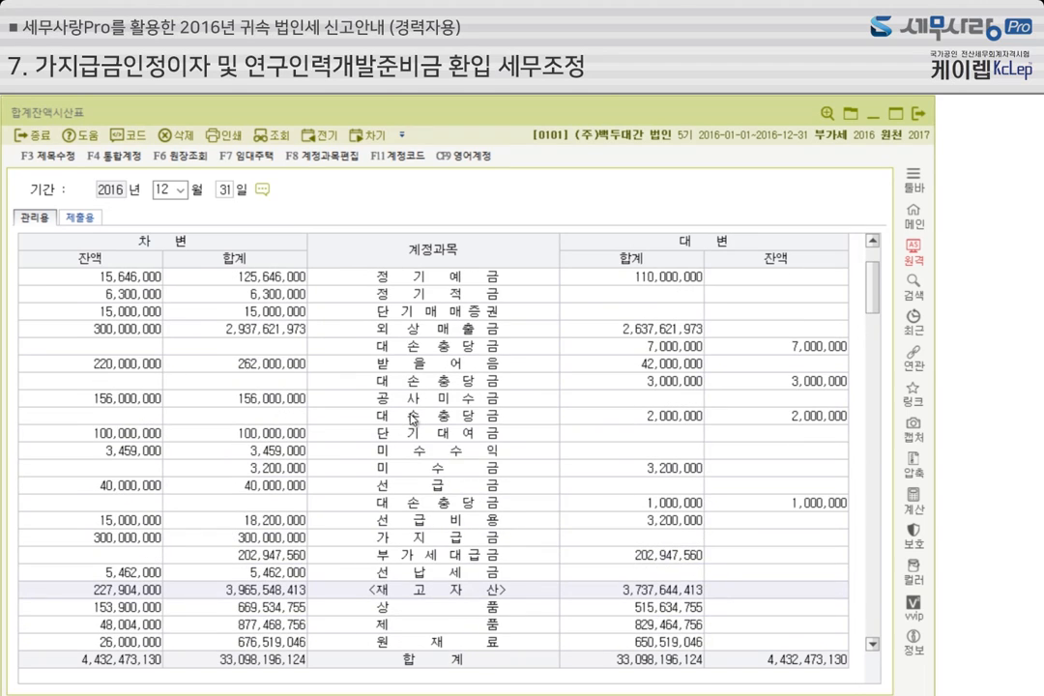
pyautogui.click(415, 538)
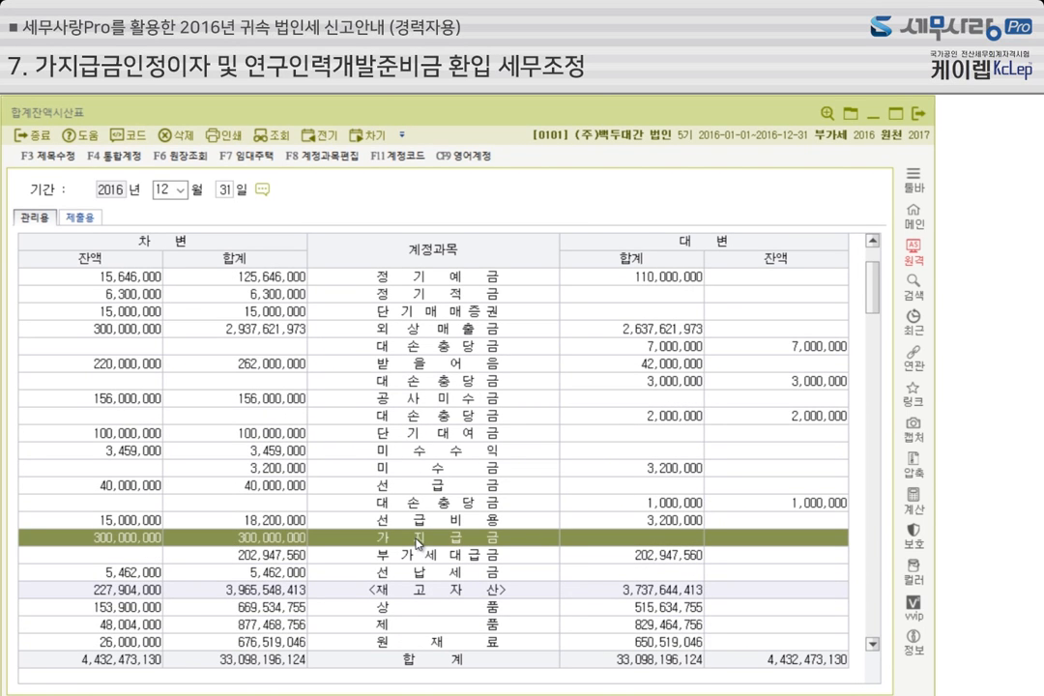
pyautogui.doubleClick(415, 541)
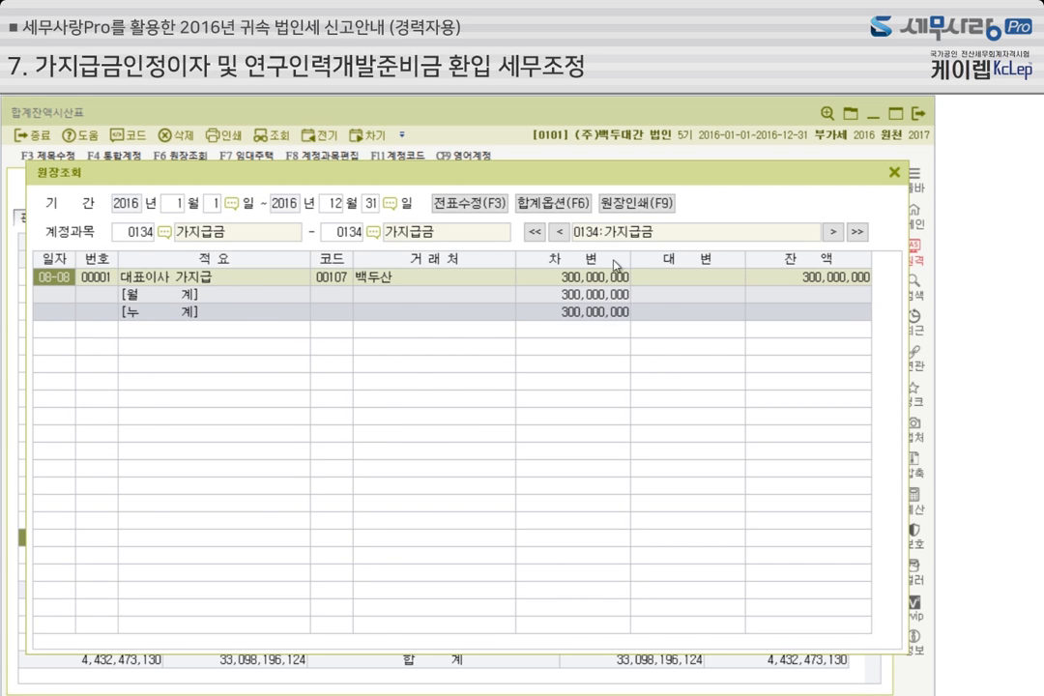
pyautogui.click(894, 172)
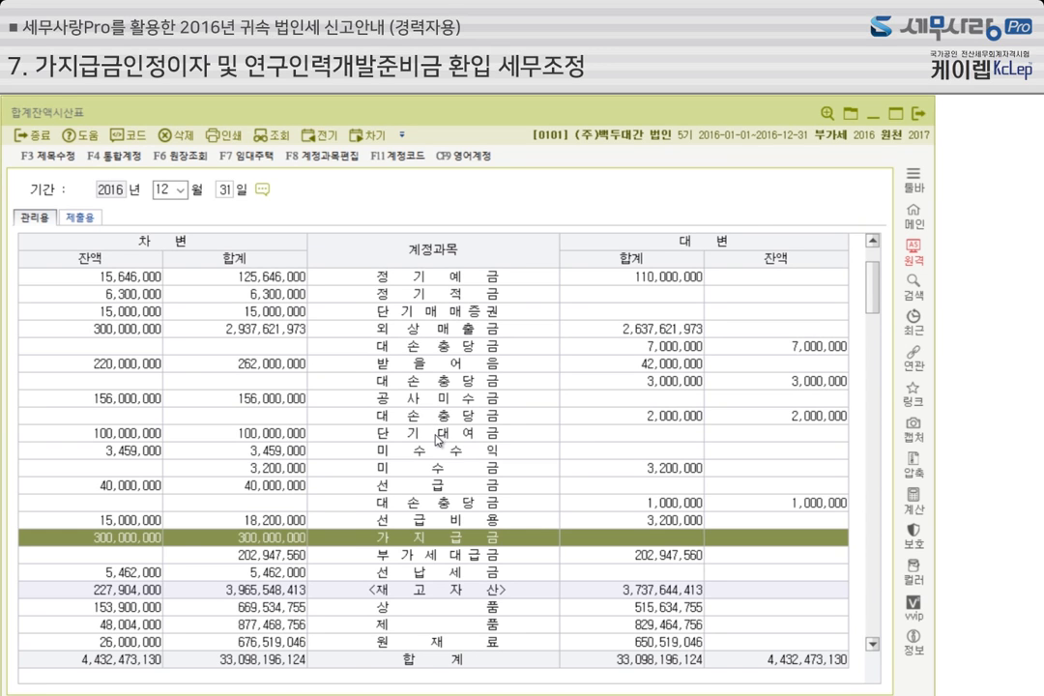
pyautogui.doubleClick(437, 438)
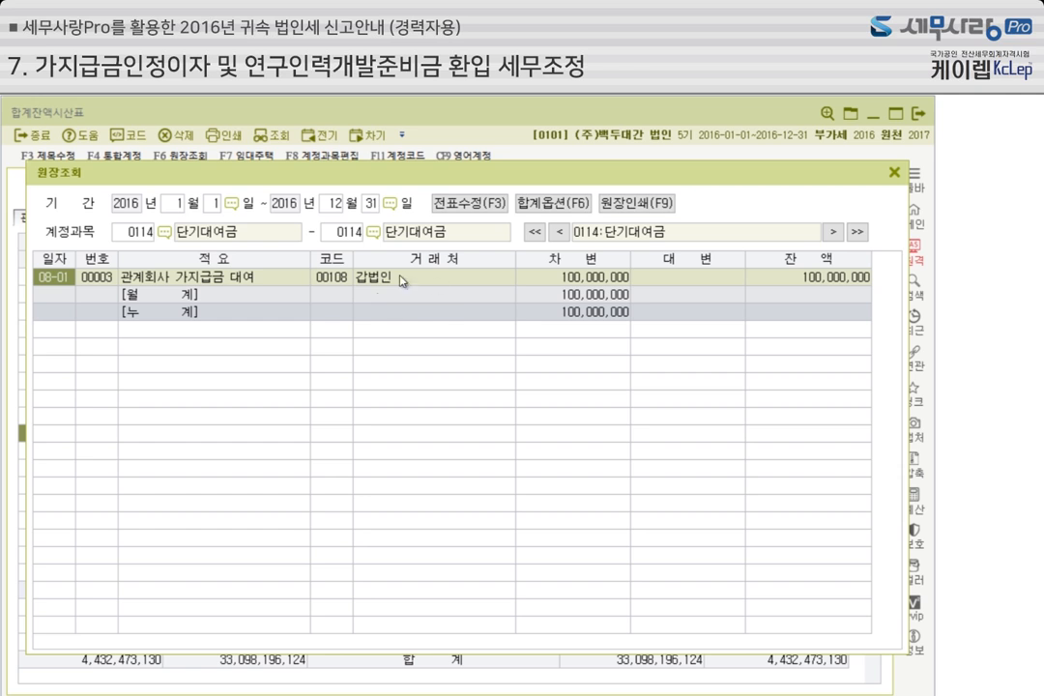
pyautogui.click(893, 174)
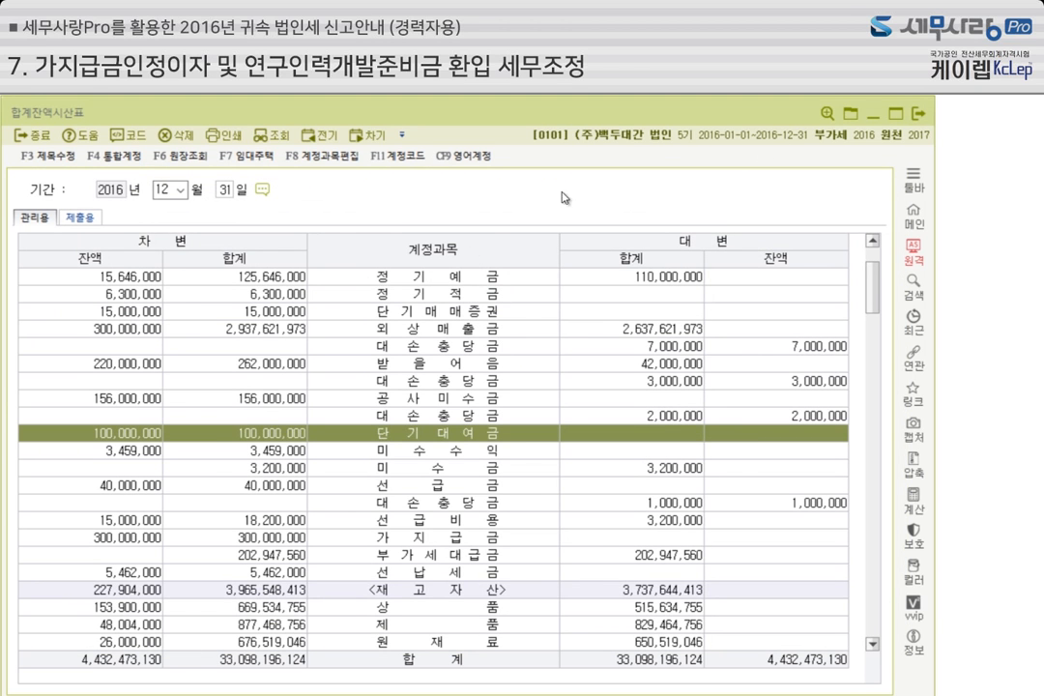
# Open 가지급금등의인정이자조정명세서 and load the ledger data of the 가지급금 and 단기대여금 accounts for the representative and the related company.
pyautogui.click(859, 118)
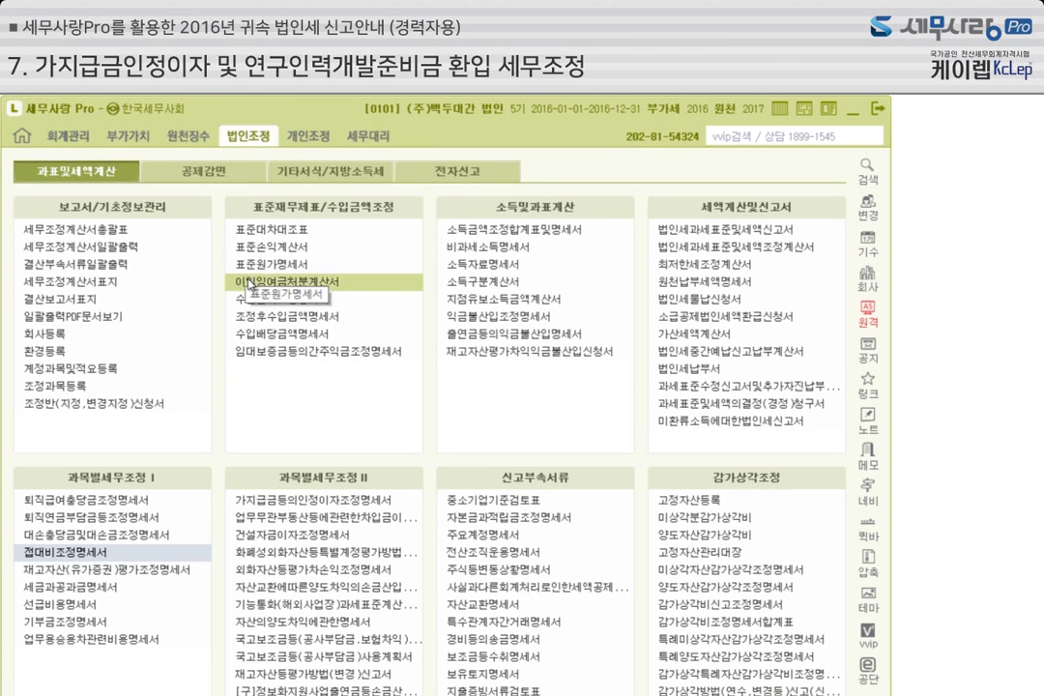
pyautogui.click(300, 500)
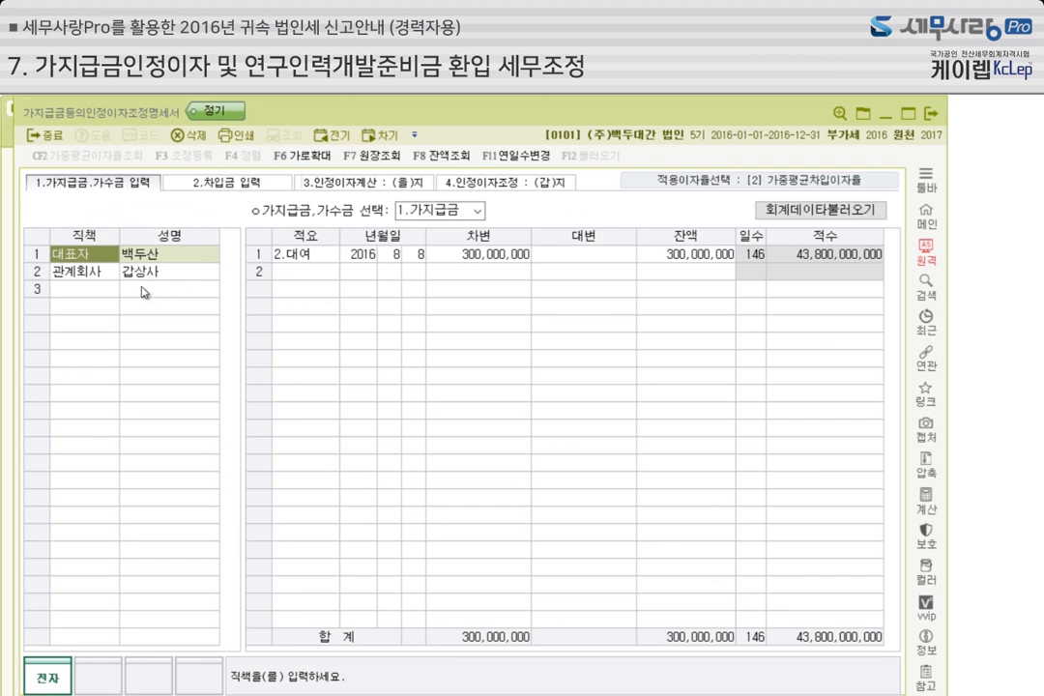
pyautogui.click(821, 210)
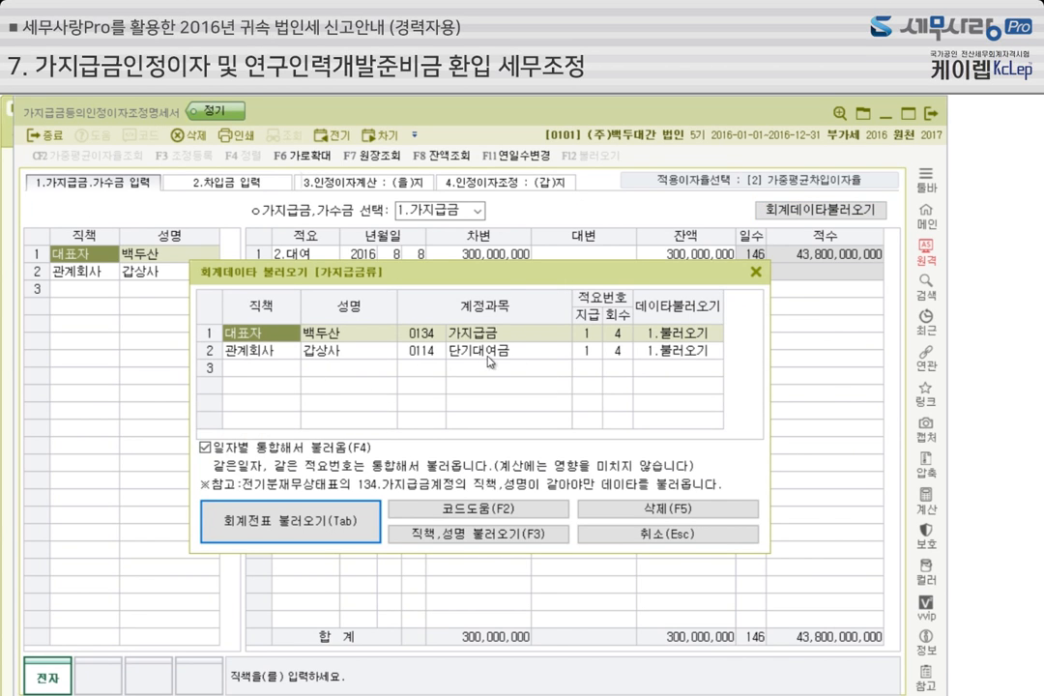
pyautogui.click(345, 530)
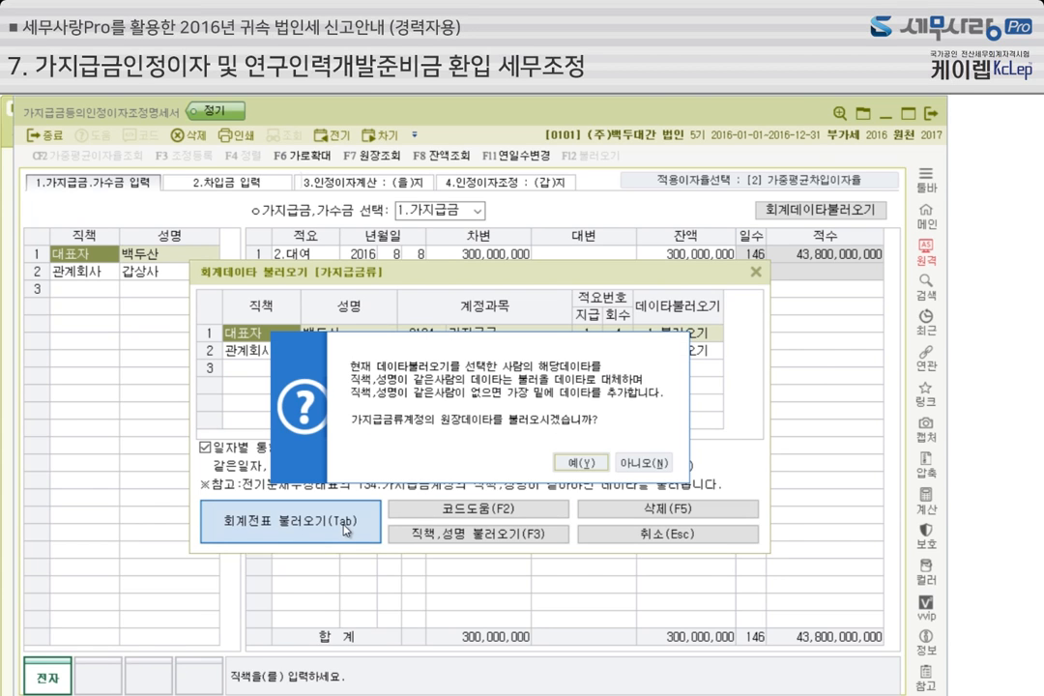
pyautogui.click(618, 460)
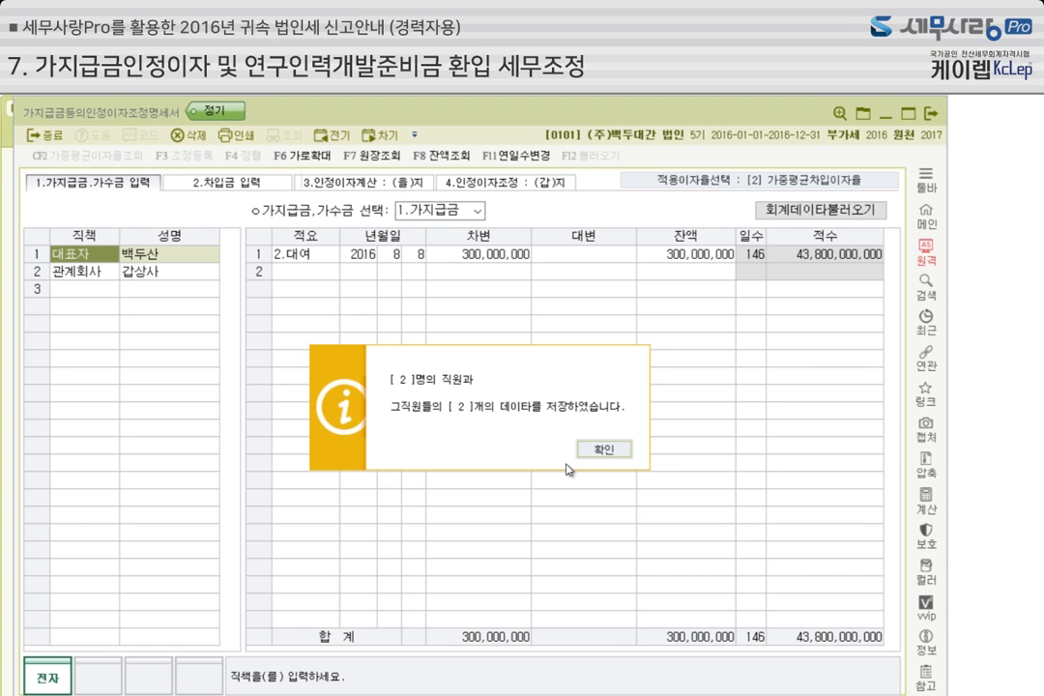
pyautogui.click(599, 449)
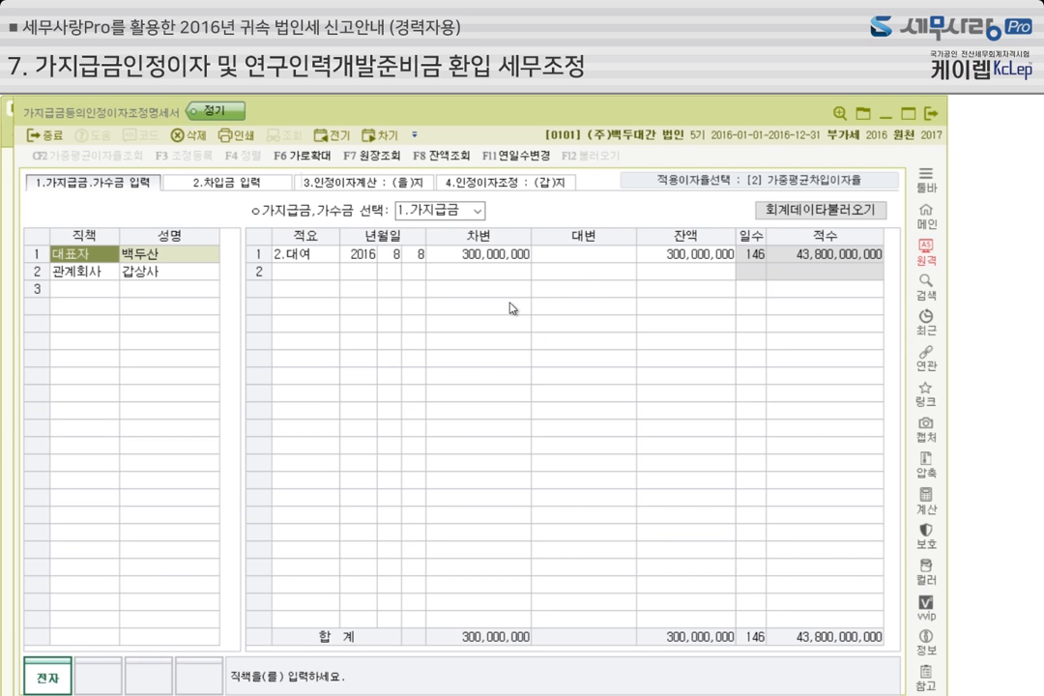
# Choose [2] 가중평균차입이자율로 계산 as the applied rate and load the 차입금 data of 국민은행 for 당좌차월, 단기차입금 and 장기차입금.
pyautogui.click(728, 188)
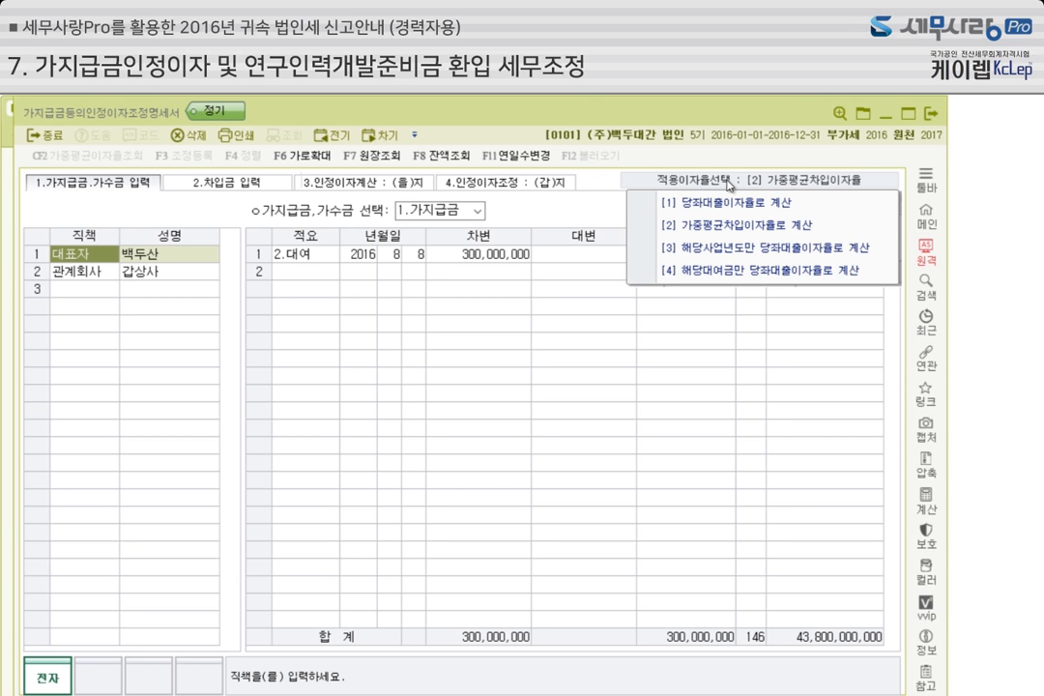
pyautogui.click(720, 225)
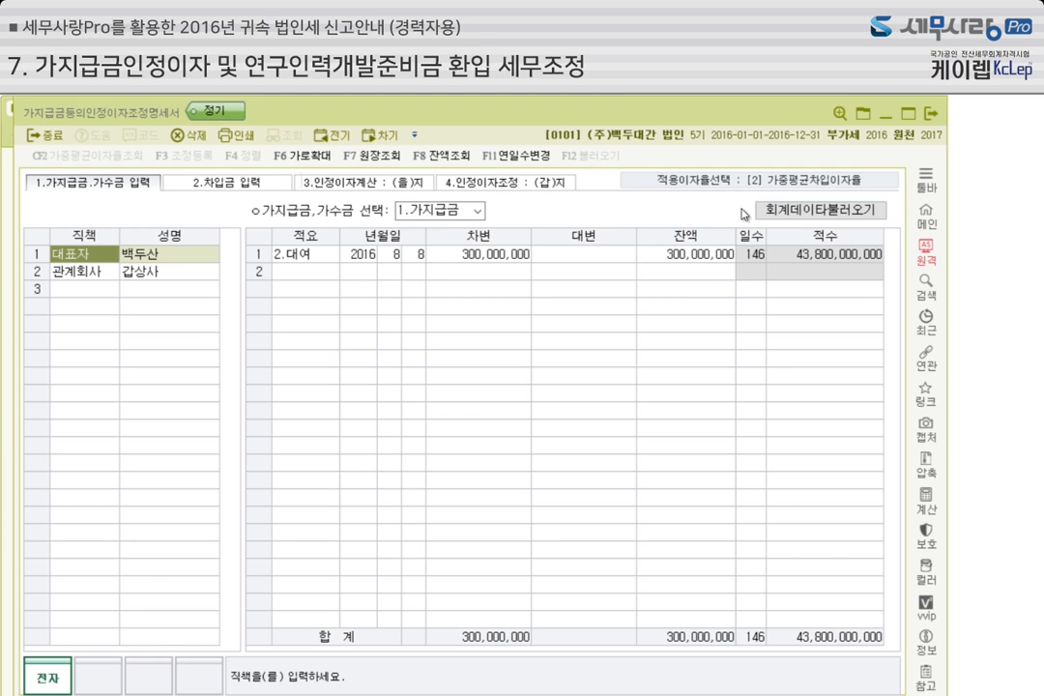
pyautogui.click(224, 190)
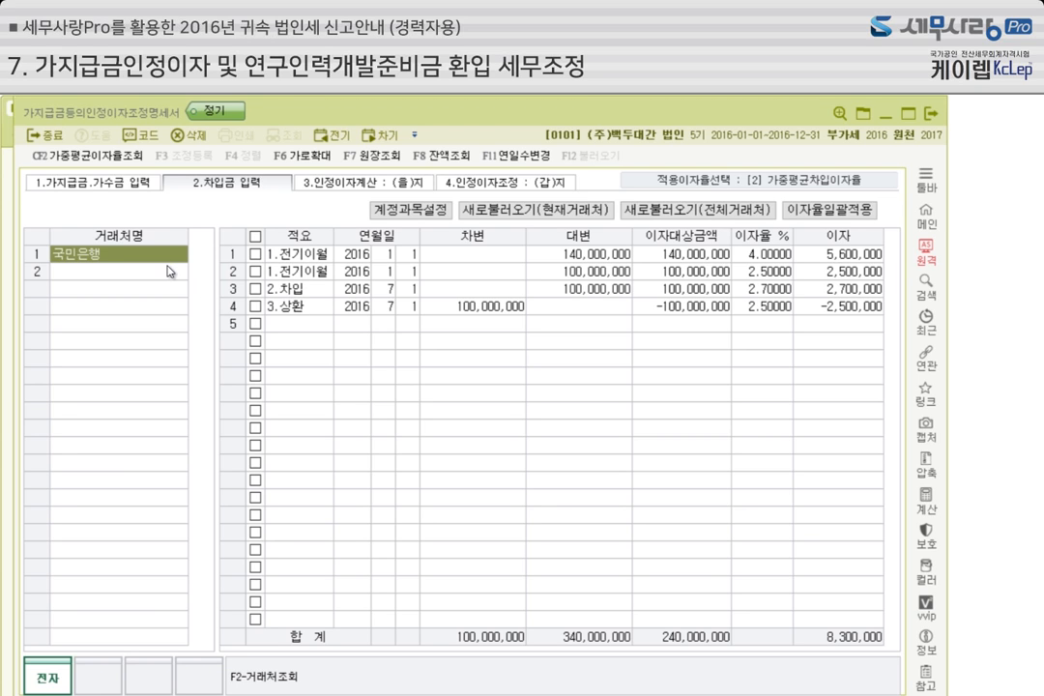
pyautogui.press('F2')
pyautogui.write('국')
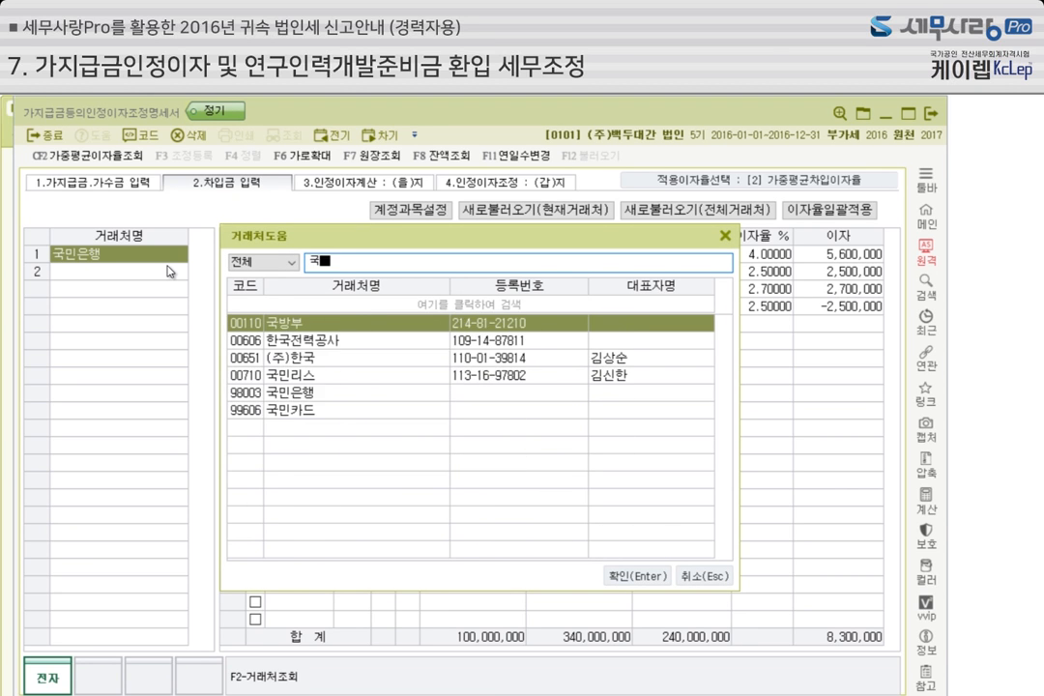
pyautogui.write('민ㅇ은행')
pyautogui.press('Return')
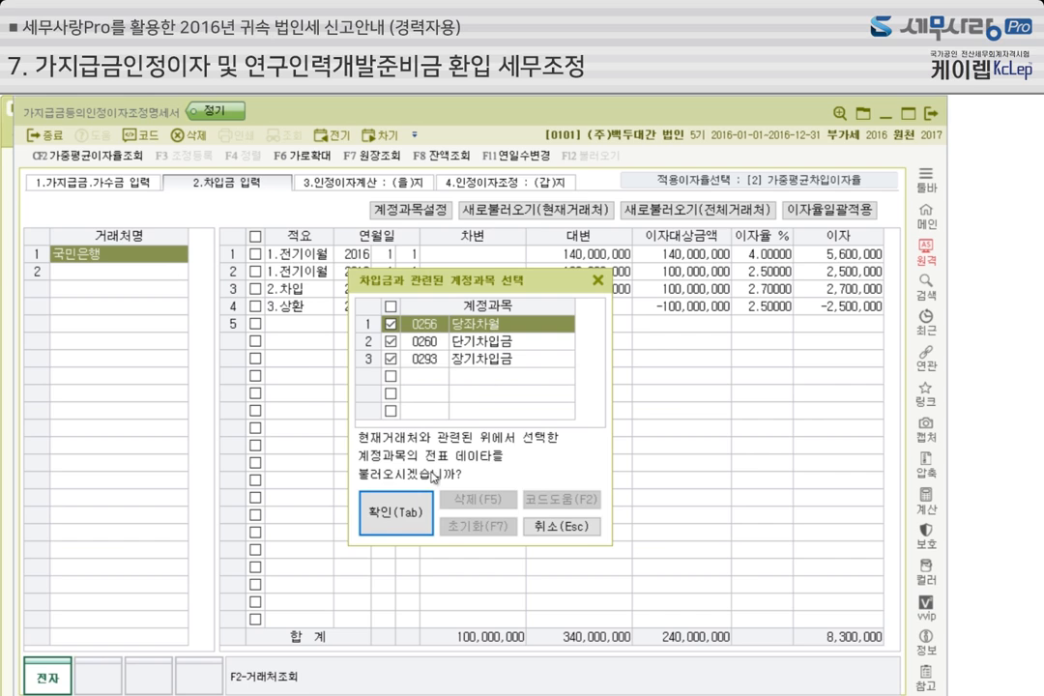
pyautogui.click(405, 525)
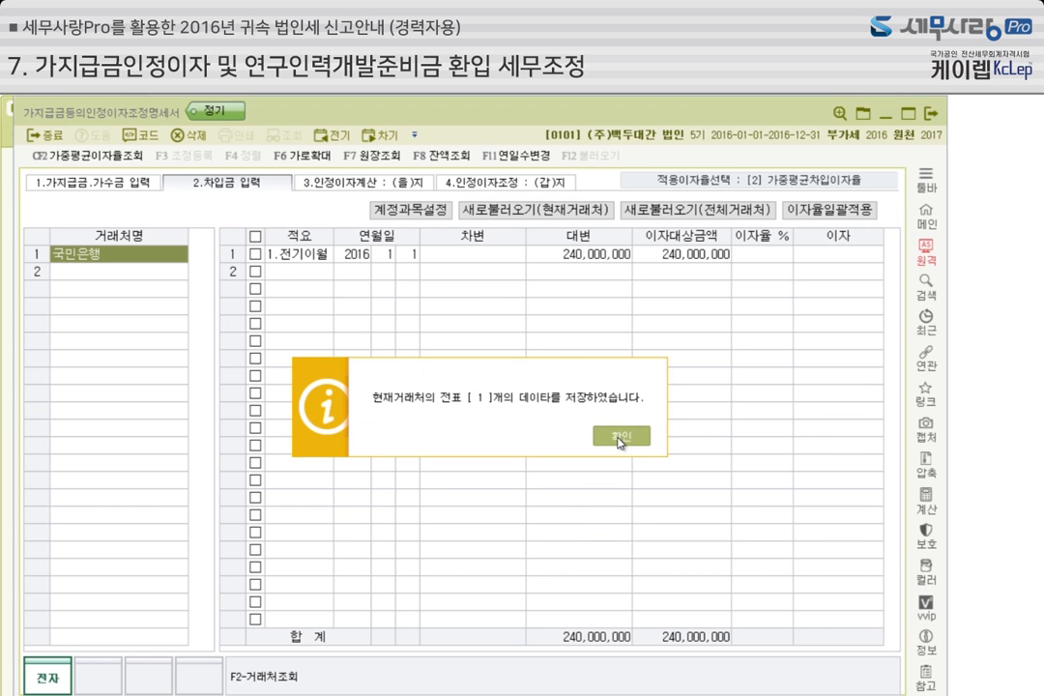
pyautogui.click(616, 441)
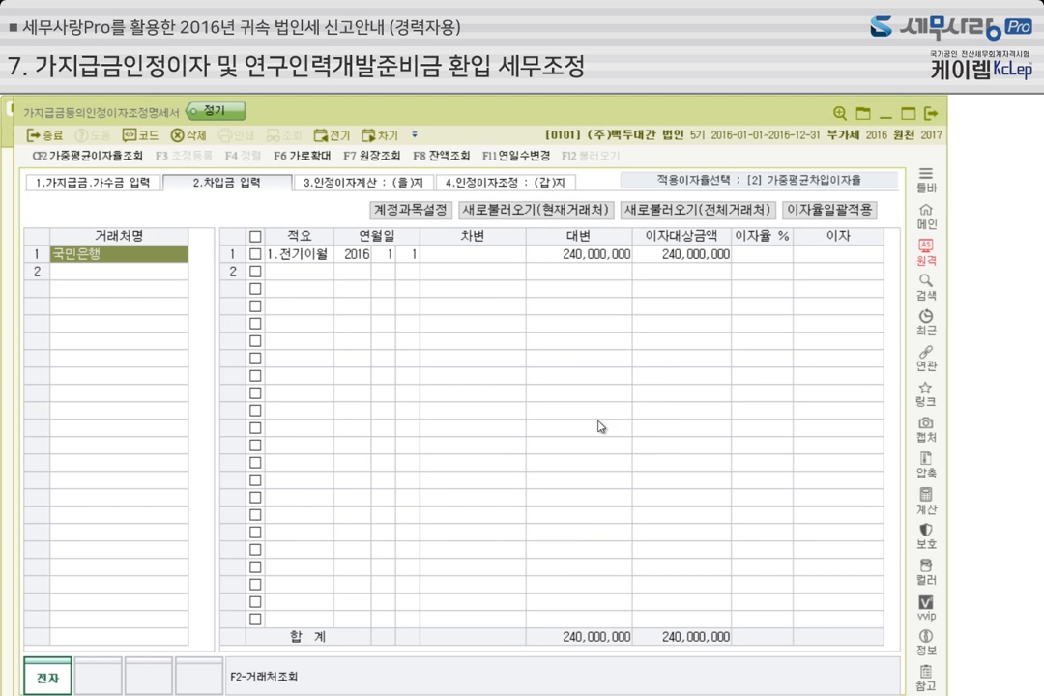
# Set the first 전기이월 line of 국민은행 to a credit of 140,000,000 at an interest rate of 4%.
pyautogui.click(600, 261)
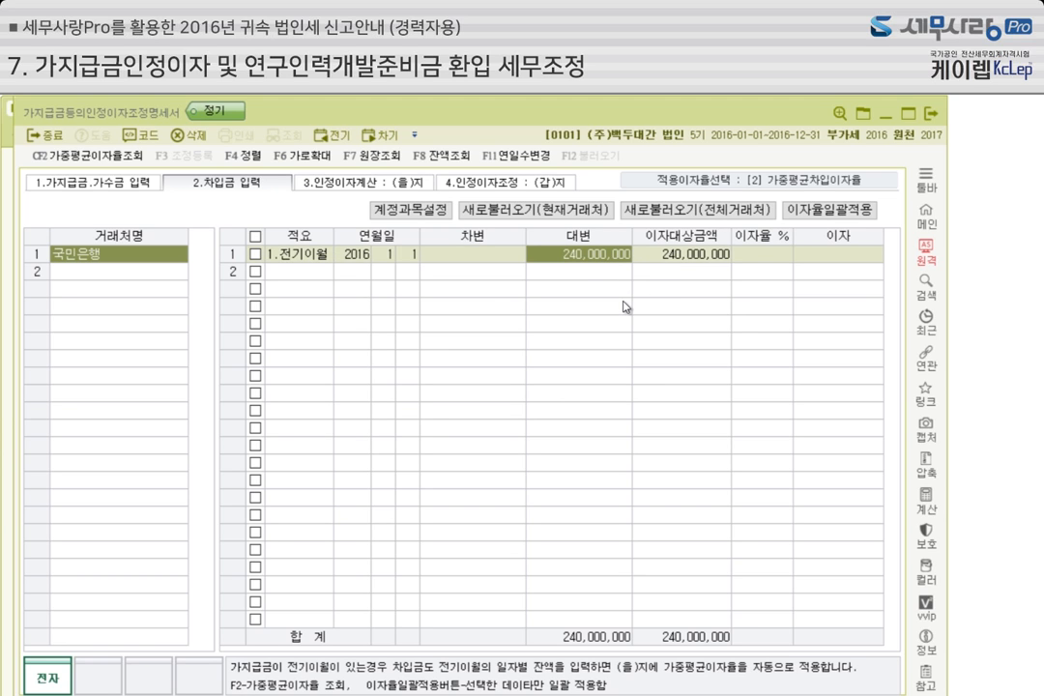
pyautogui.write('140000000')
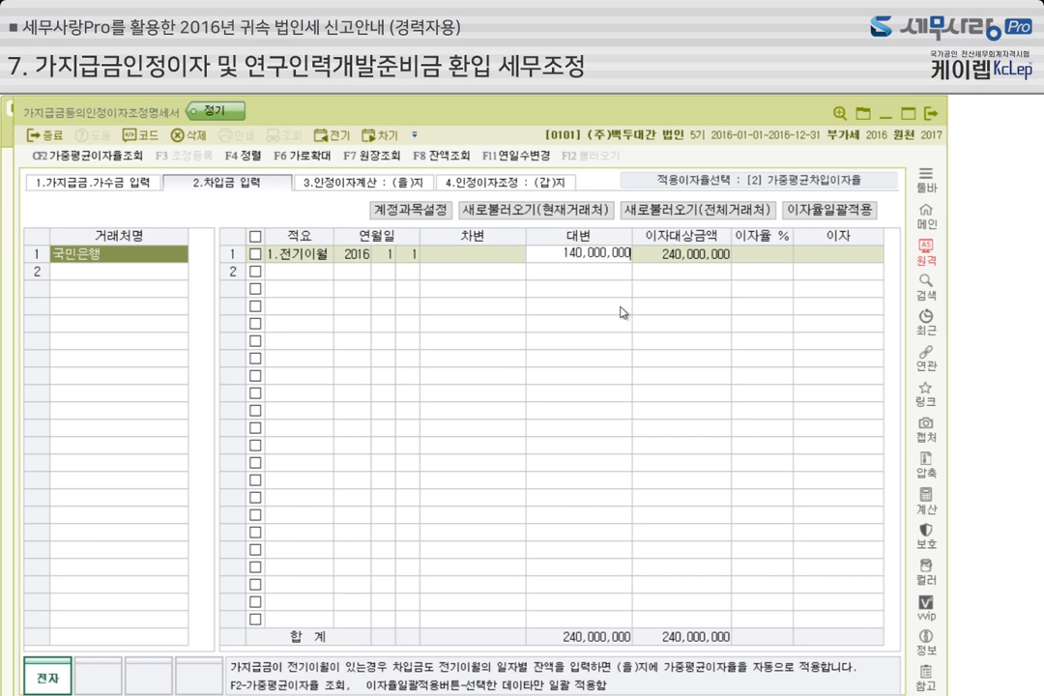
pyautogui.press('Return')
pyautogui.press('Return')
pyautogui.press('Return')
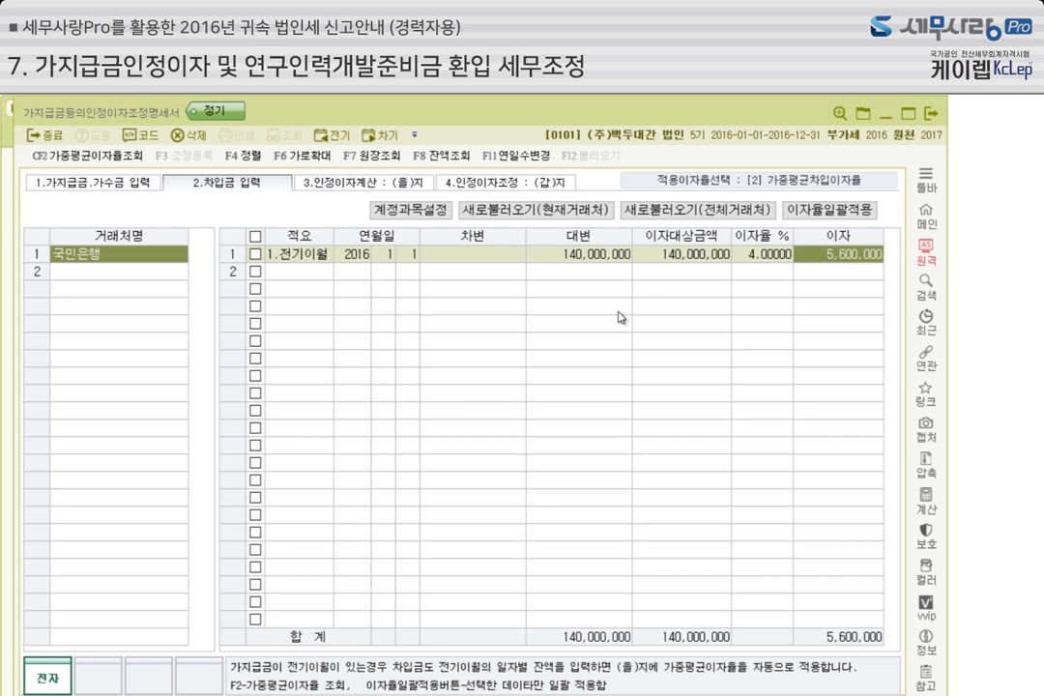
# Add a second 전기이월 line for 국민은행 dated 2016-1-1 with a credit of 100,000,000 and an interest rate of 2.5%.
pyautogui.write('1')
pyautogui.press('Return')
pyautogui.press('Return')
pyautogui.press('Return')
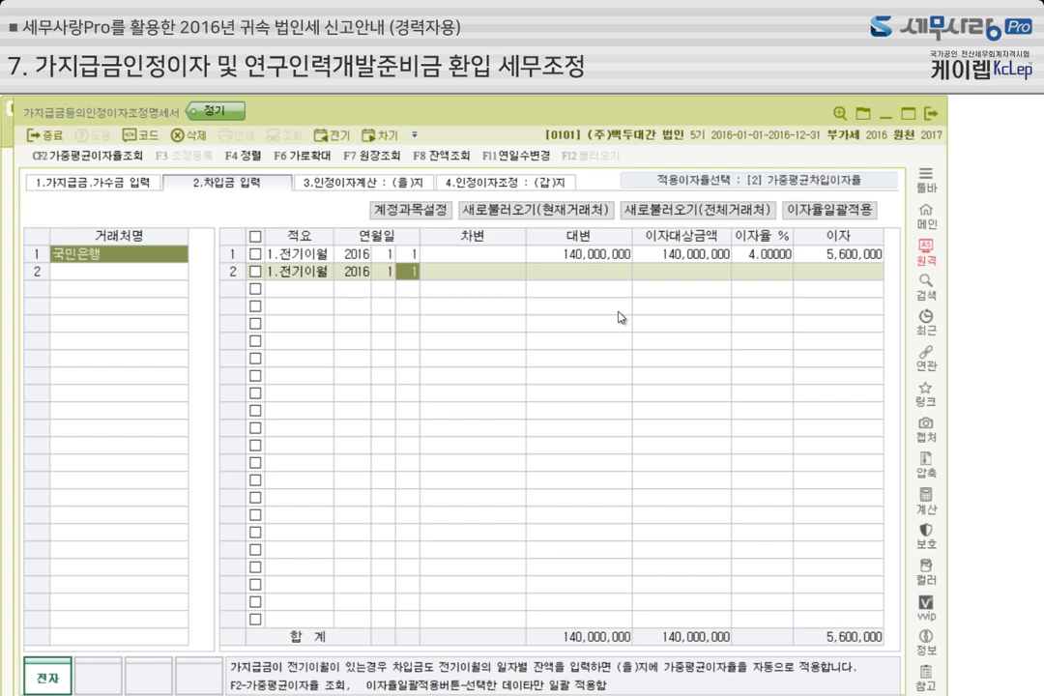
pyautogui.write('100000000')
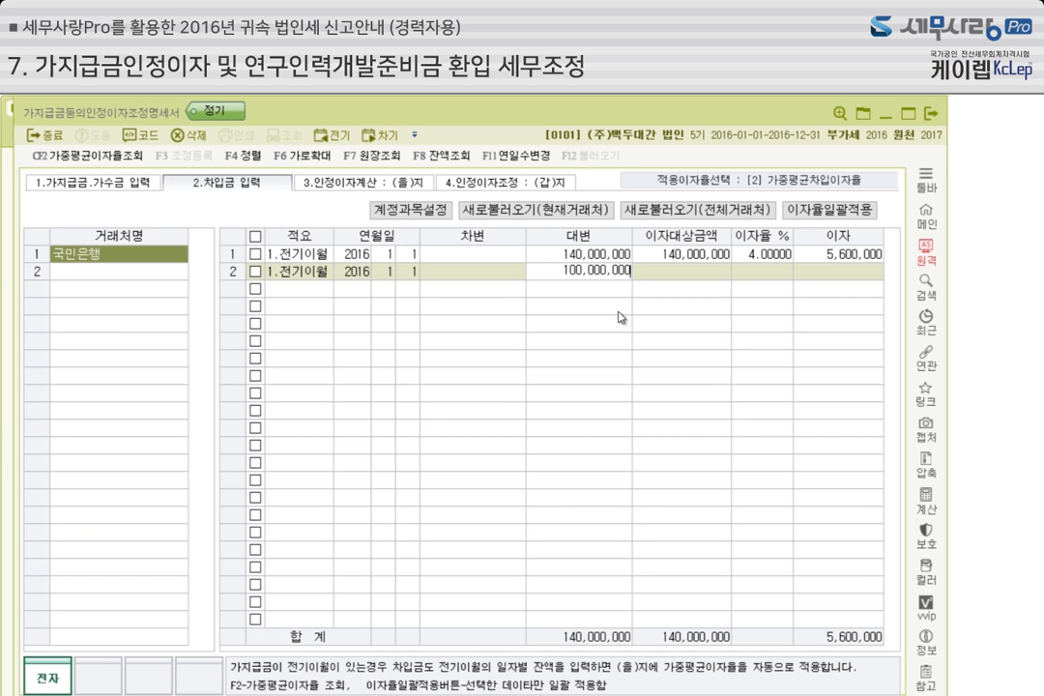
pyautogui.press('Return')
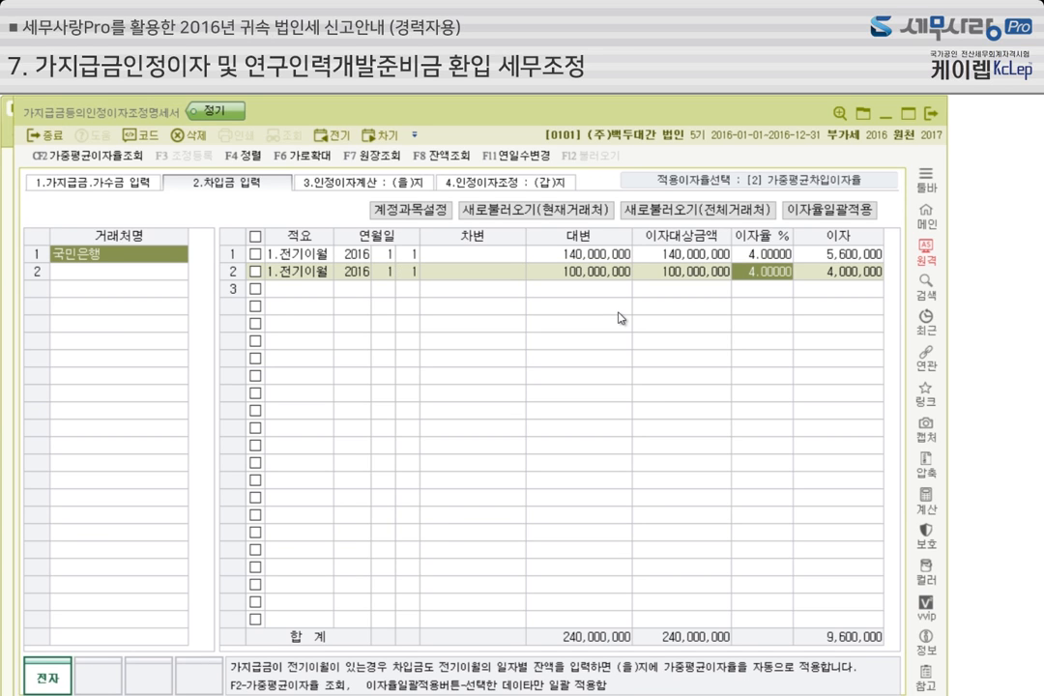
pyautogui.write('2.5')
pyautogui.press('Return')
pyautogui.press('Return')
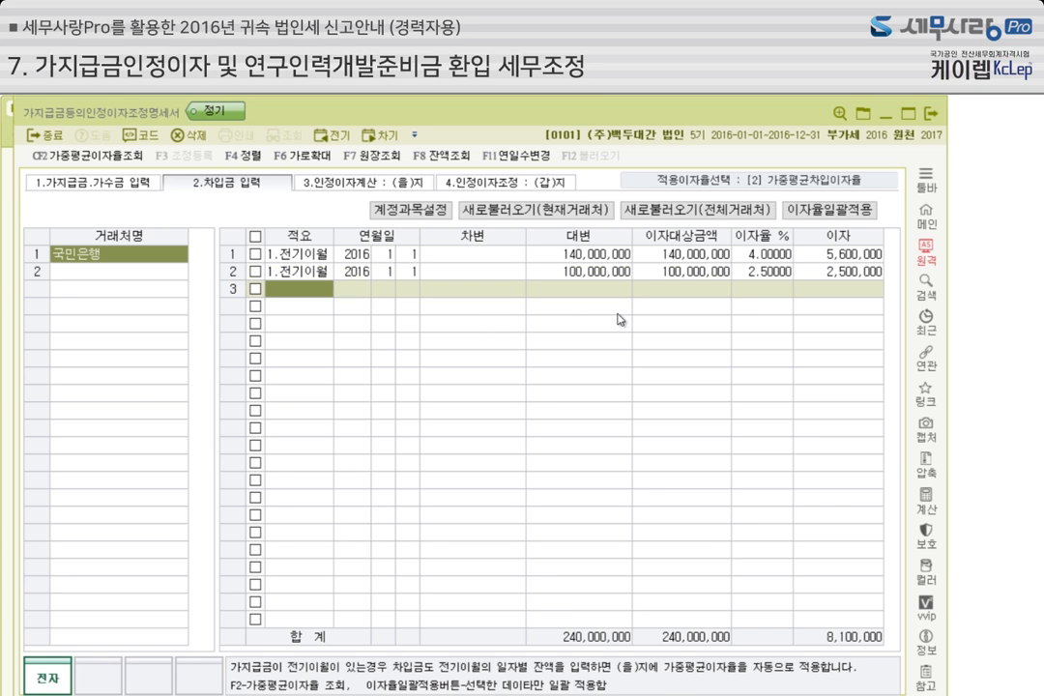
# Review the representative's rate and deemed interest in 인정이자계산 (을), and the 회사계상액 of 갑상사 in 인정이자조정 (갑).
pyautogui.click(391, 185)
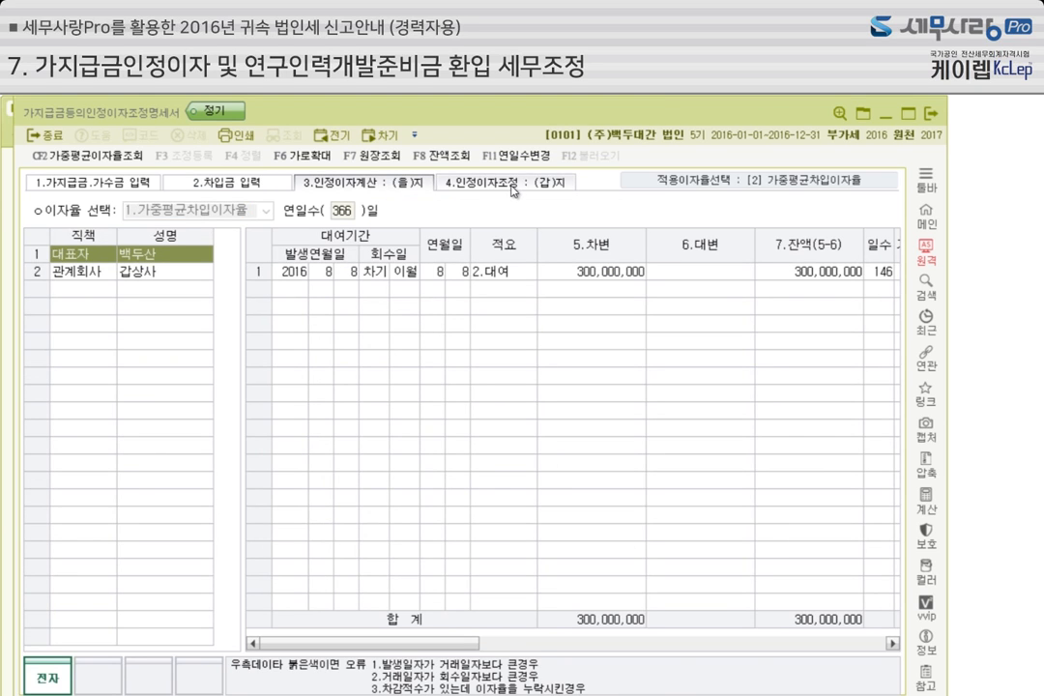
pyautogui.click(512, 186)
pyautogui.click(662, 294)
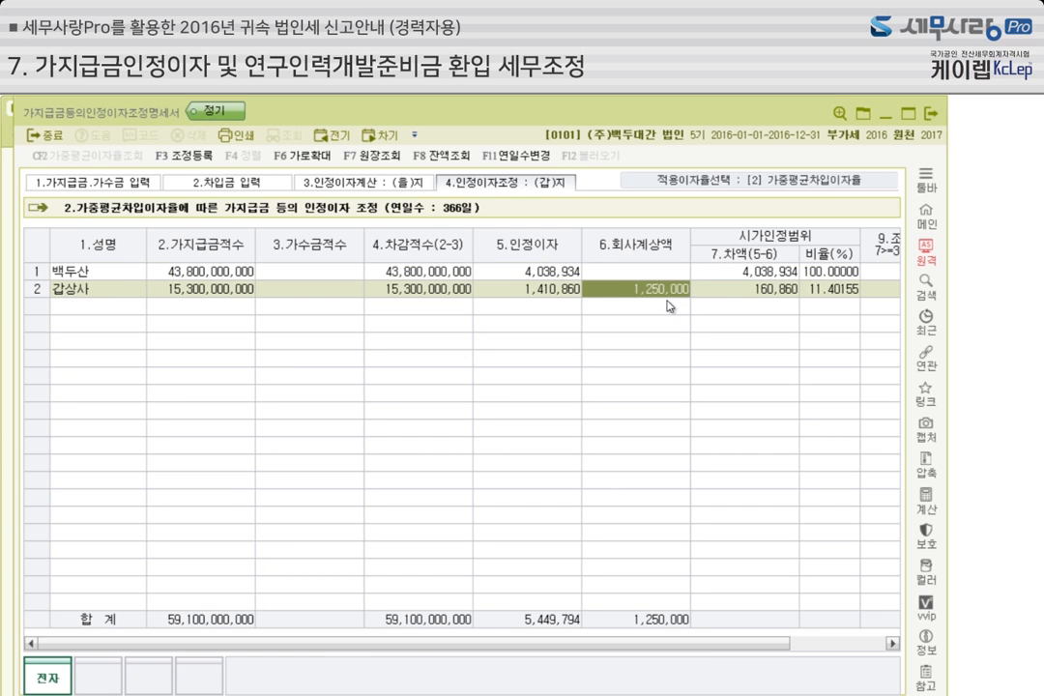
pyautogui.click(385, 187)
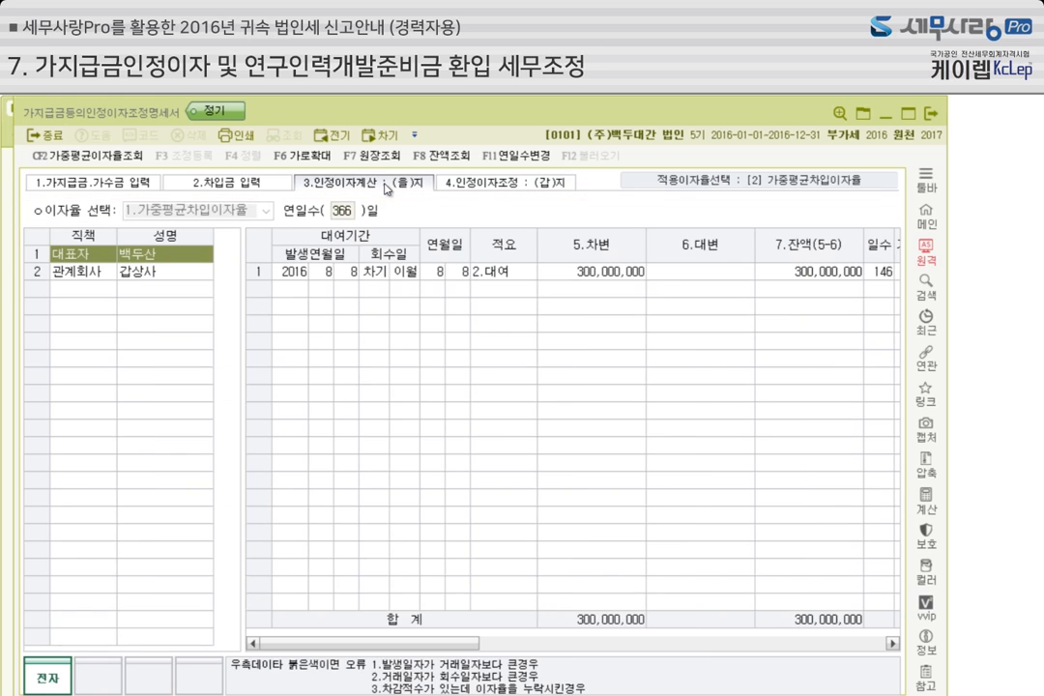
pyautogui.moveTo(465, 644); pyautogui.dragTo(890, 648)
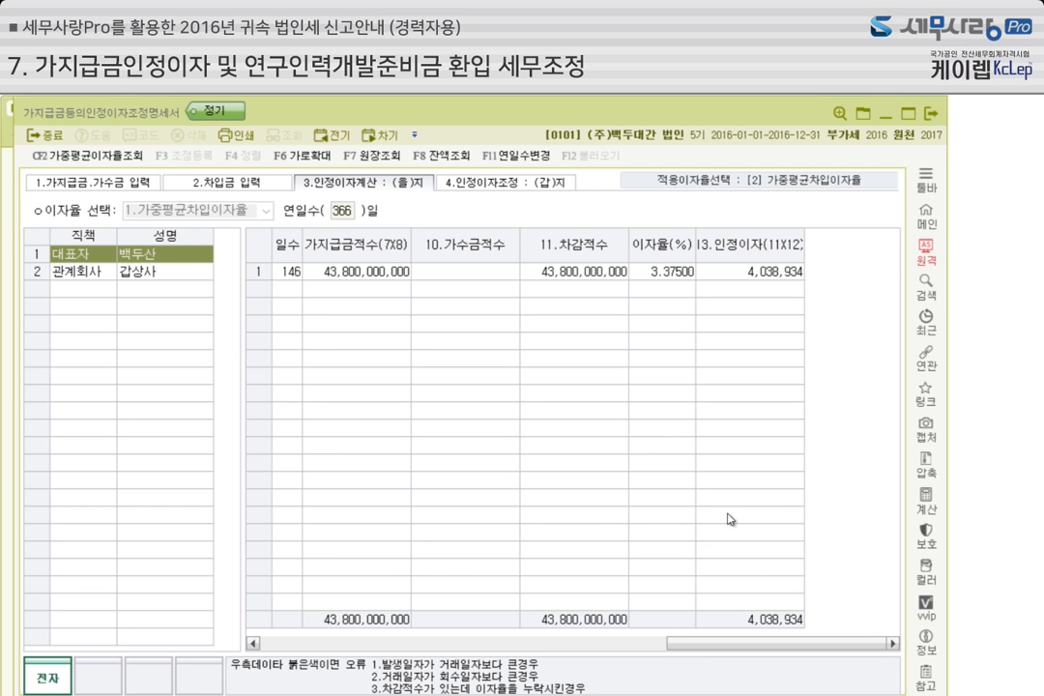
pyautogui.click(453, 181)
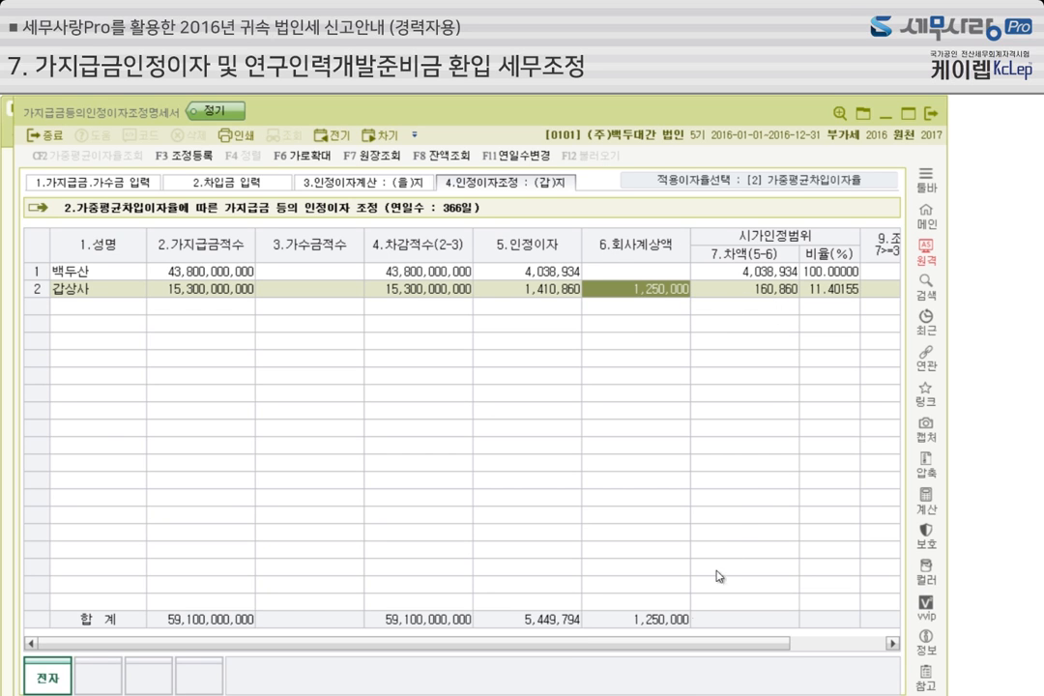
# Check the 인정이자 amount offered for income adjustment in the 조정 등록 of the 가지급금 statement.
pyautogui.click(178, 156)
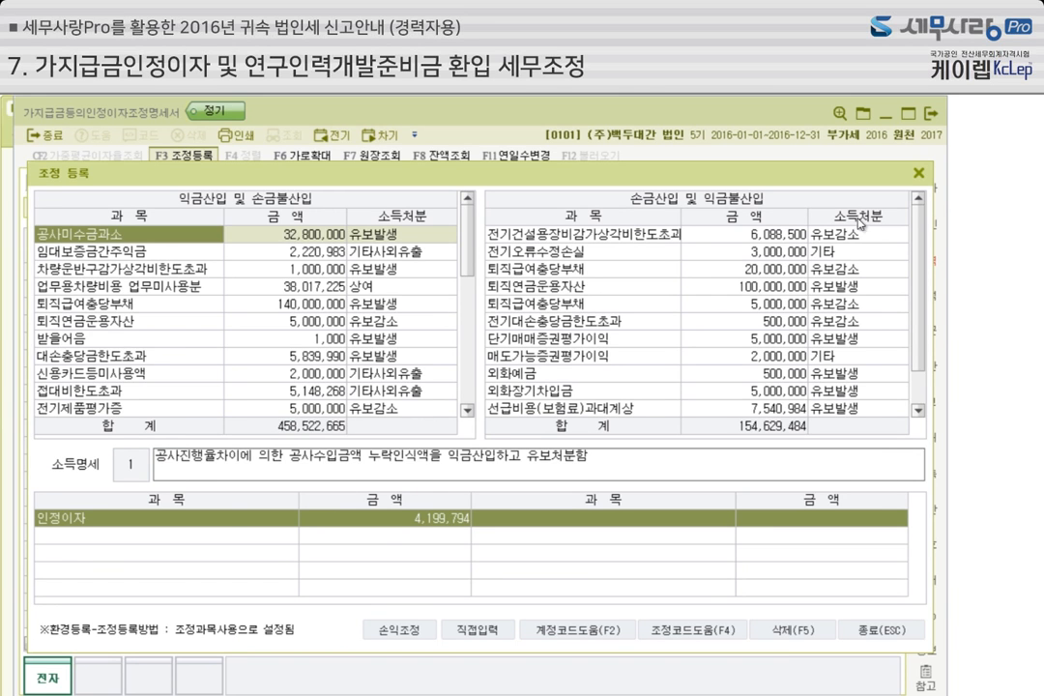
pyautogui.press('Escape')
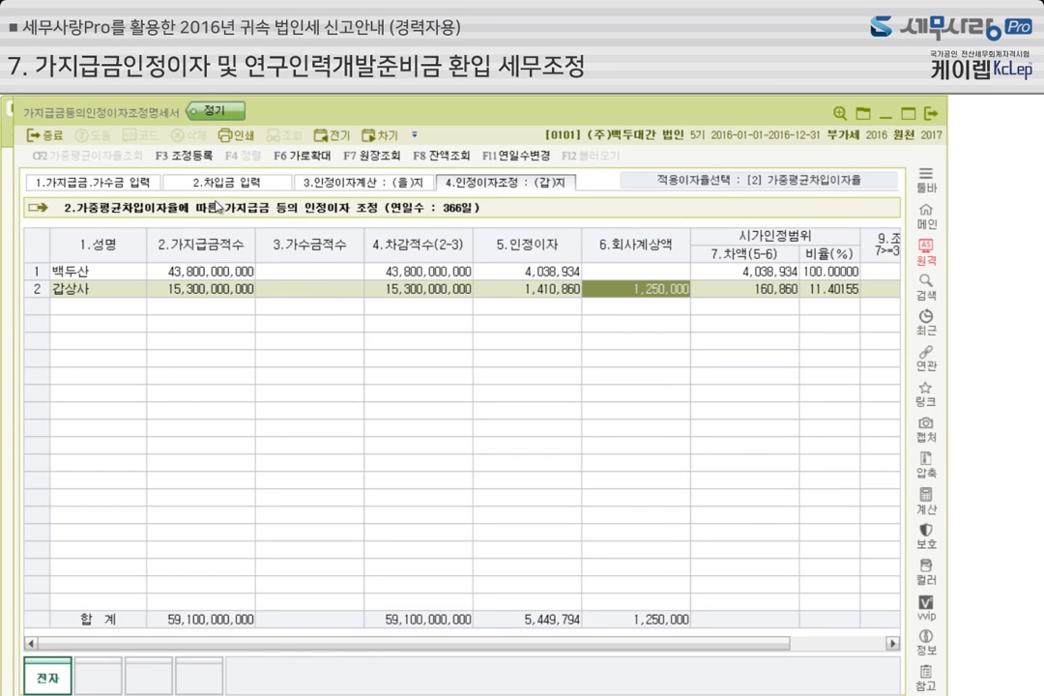
# Add a 상환 line for 국민은행 in the 차입금 data, dated 2016-7-5, with a debit of 100,000,000 at 2.5%.
pyautogui.click(220, 184)
pyautogui.click(298, 295)
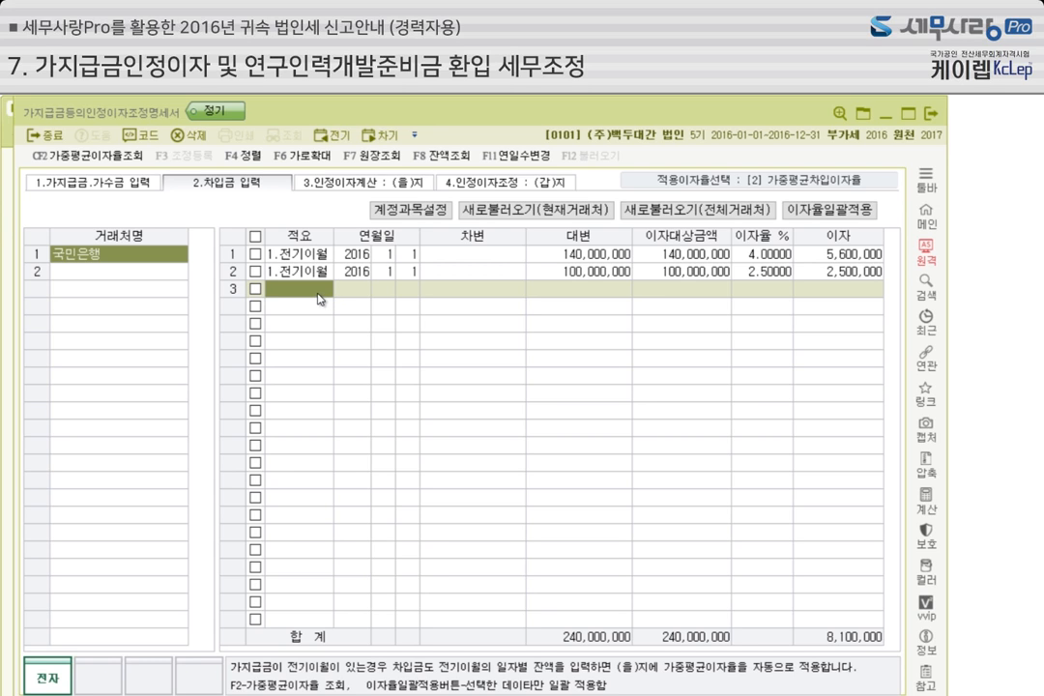
pyautogui.write('3')
pyautogui.press('Return')
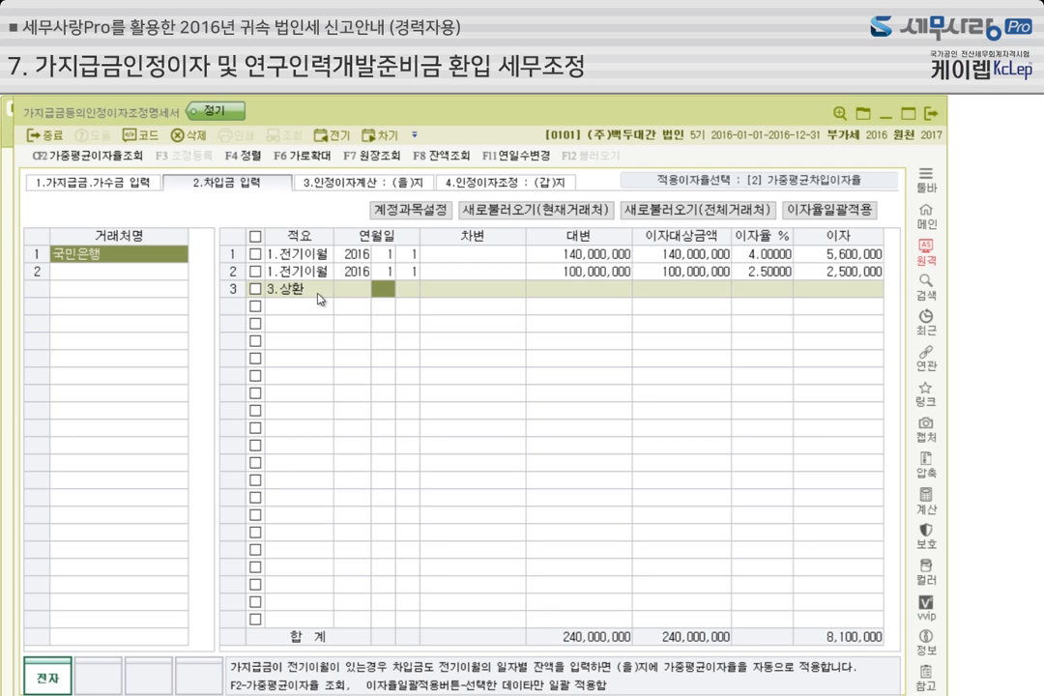
pyautogui.write('7')
pyautogui.press('Return')
pyautogui.write('5')
pyautogui.press('Return')
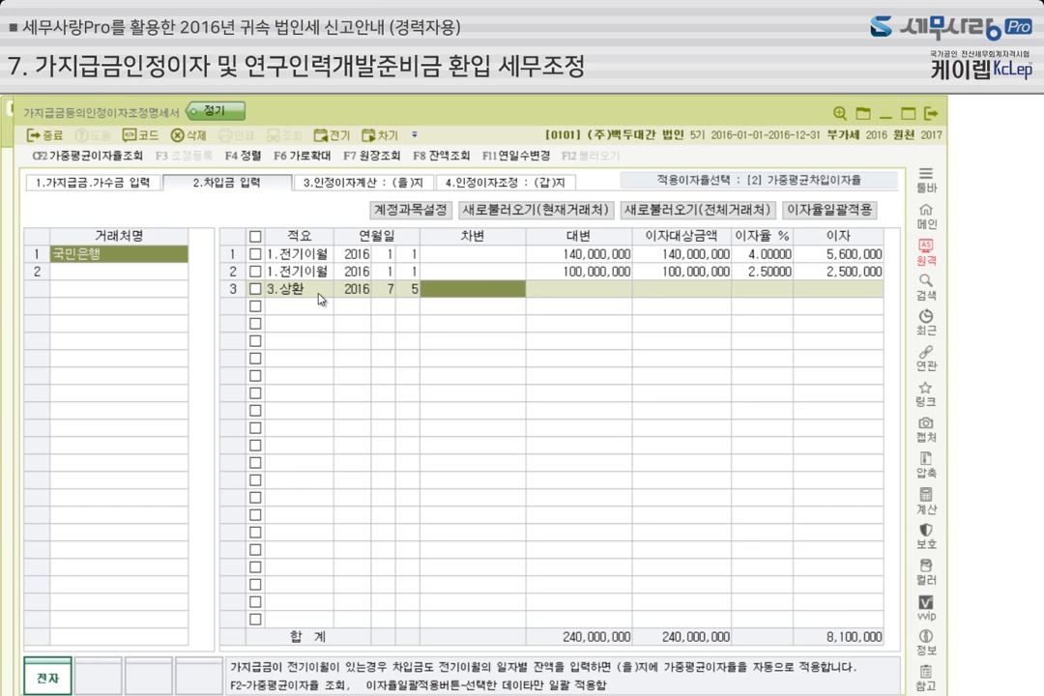
pyautogui.press('Return')
pyautogui.press('Left')
pyautogui.write('100000000')
pyautogui.press('Return')
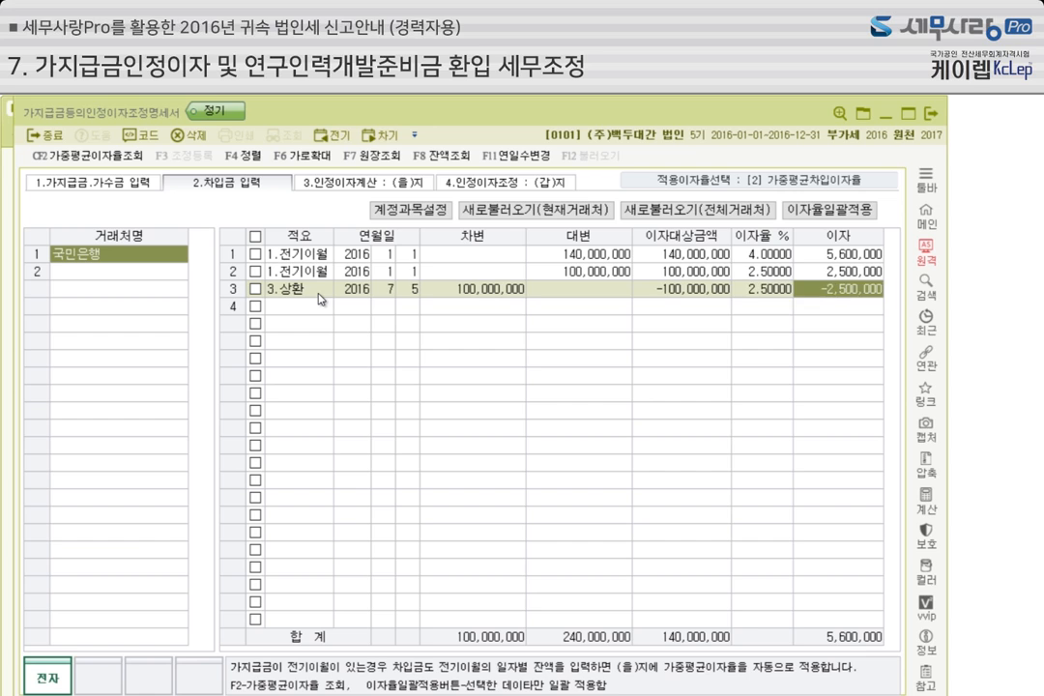
pyautogui.press('Return')
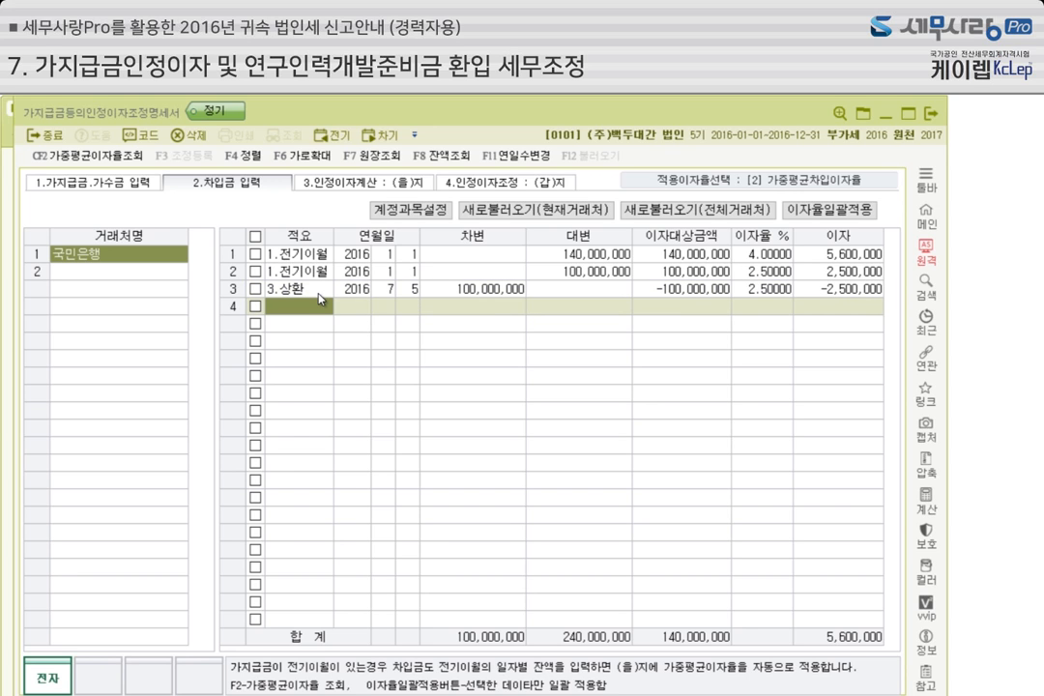
# Add a 차입 line for 국민은행 dated 2016-7-5 with a credit of 100,000,000 and an interest rate of 2.8%.
pyautogui.write('2')
pyautogui.press('Return')
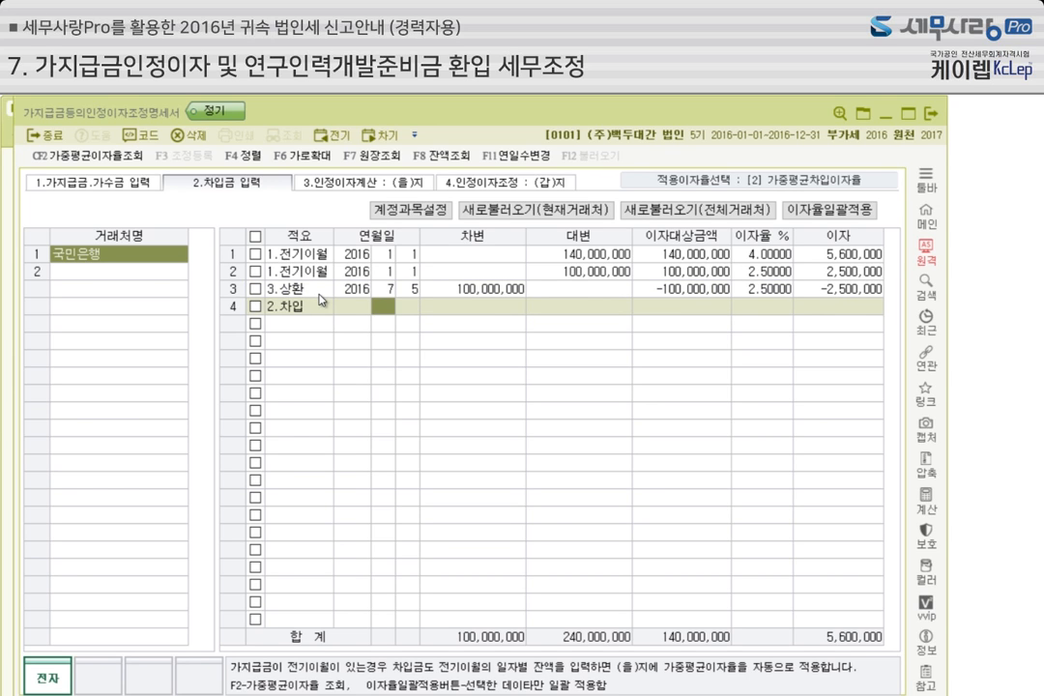
pyautogui.write('7')
pyautogui.press('Return')
pyautogui.write('5')
pyautogui.press('Return')
pyautogui.write('1000000')
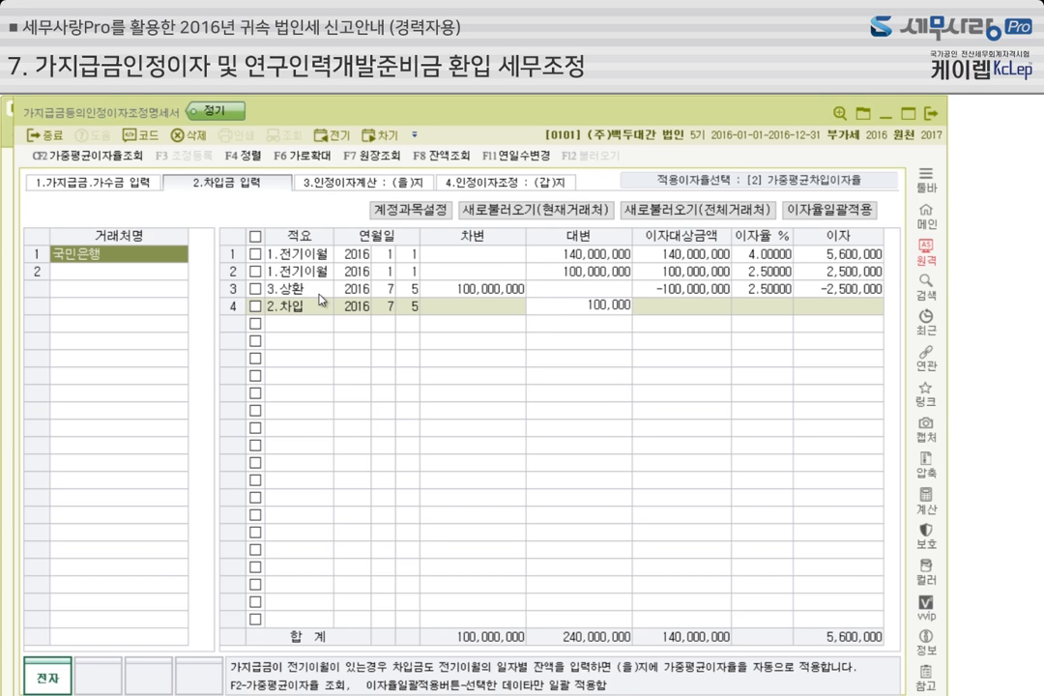
pyautogui.press('Return')
pyautogui.press('Left')
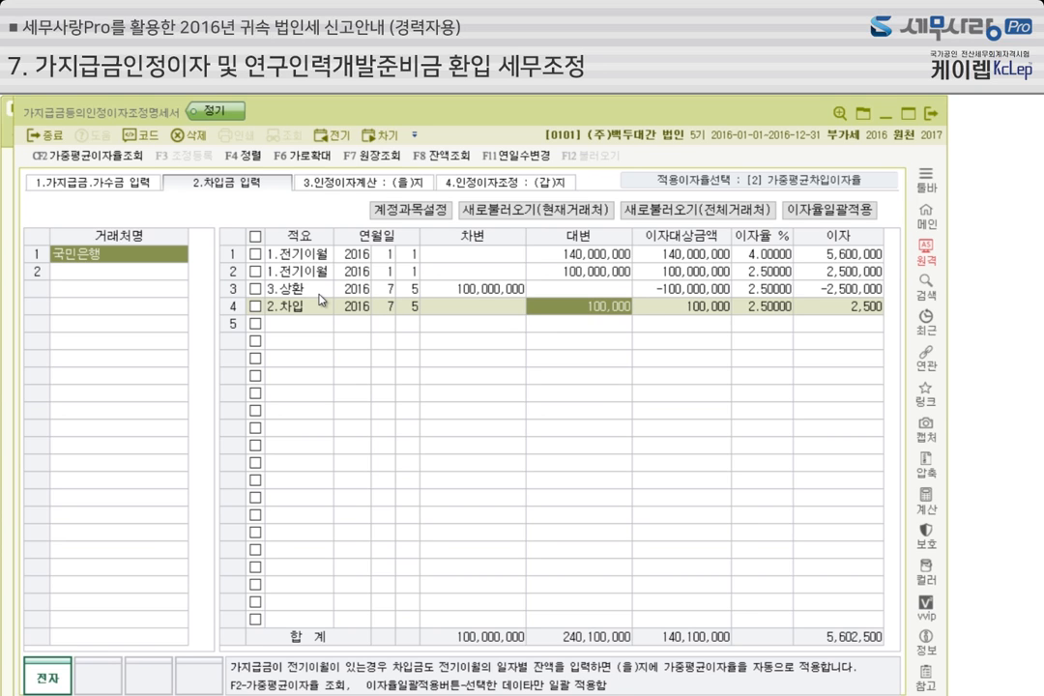
pyautogui.write('100000000')
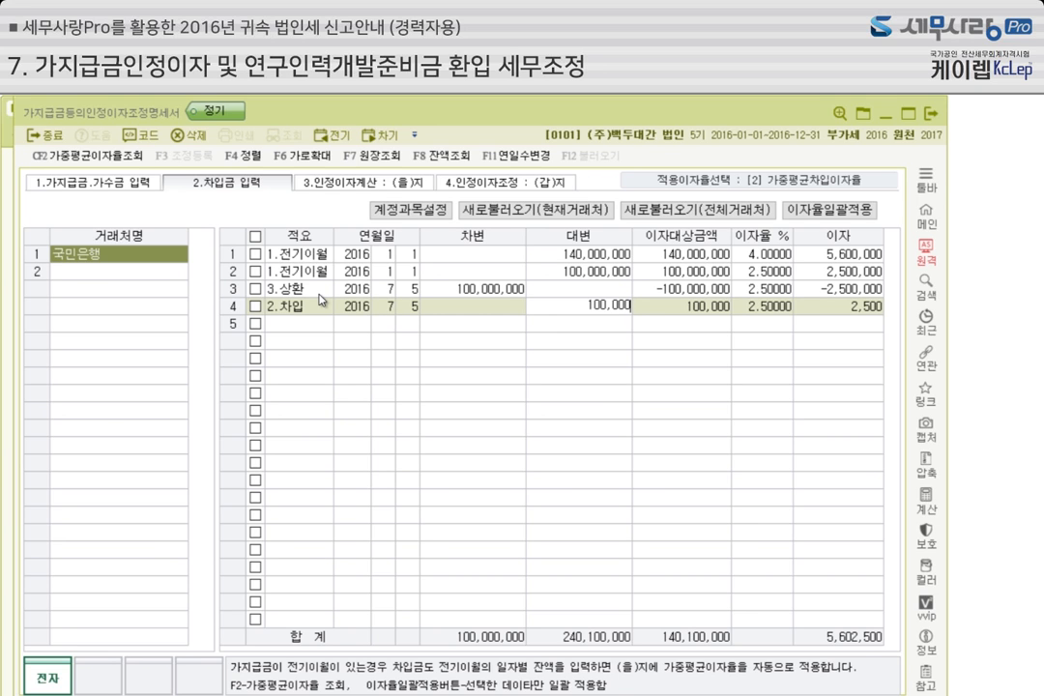
pyautogui.press('Return')
pyautogui.write('2.8')
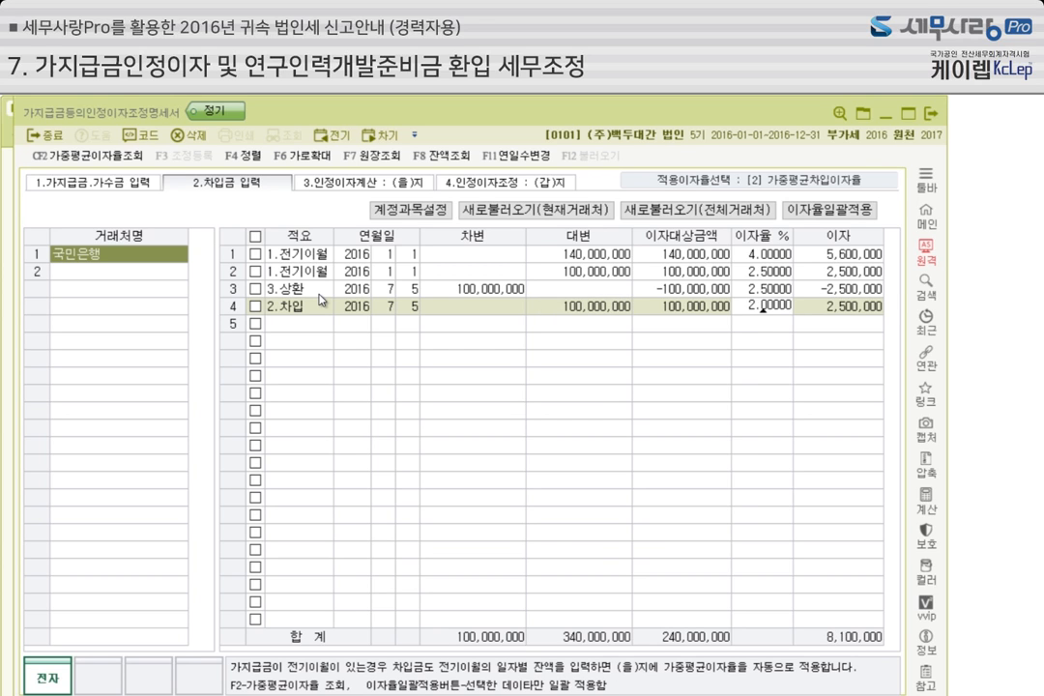
pyautogui.press('Return')
pyautogui.press('Return')
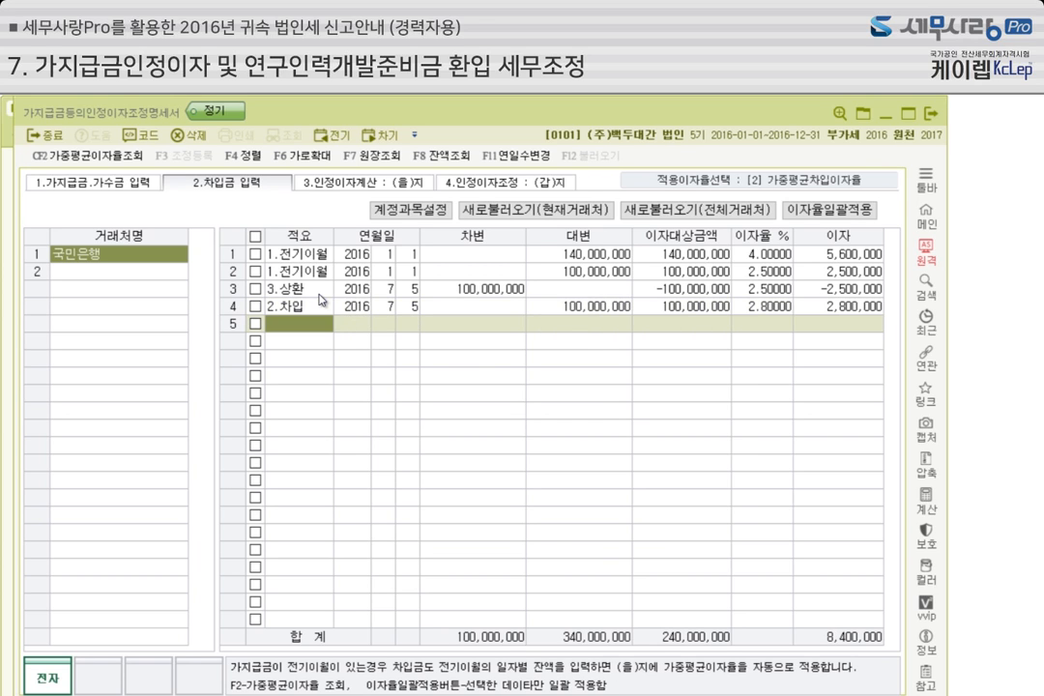
# Review the recalculated deemed interest in 인정이자계산 (을) and 인정이자조정 (갑) and the 차입금 lines, and close the statement.
pyautogui.click(398, 184)
pyautogui.click(496, 185)
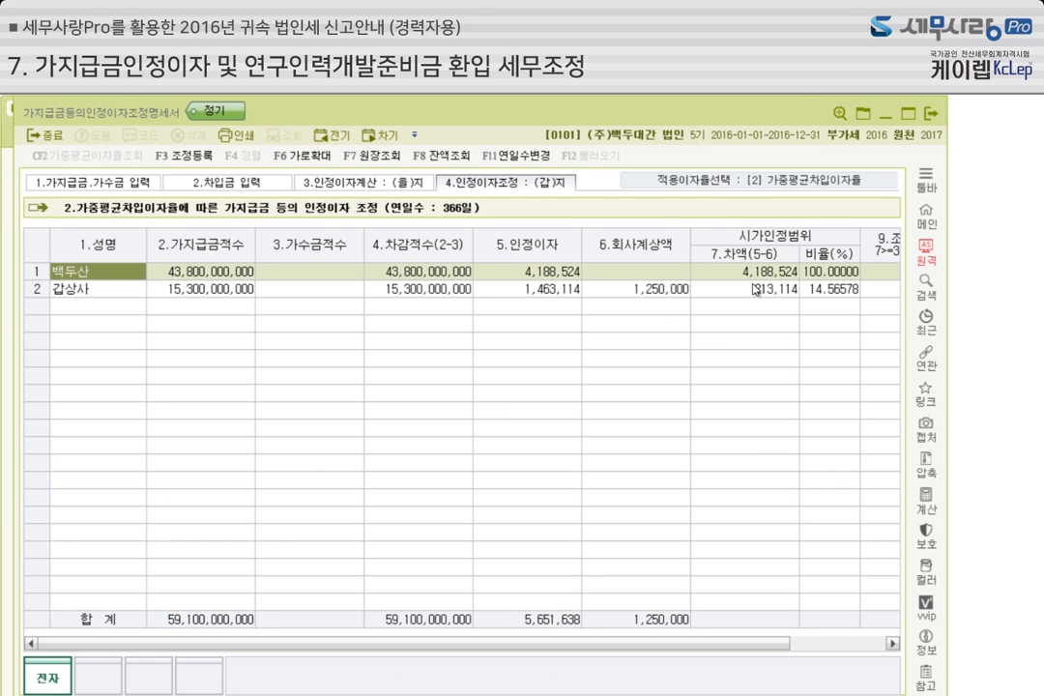
pyautogui.click(230, 182)
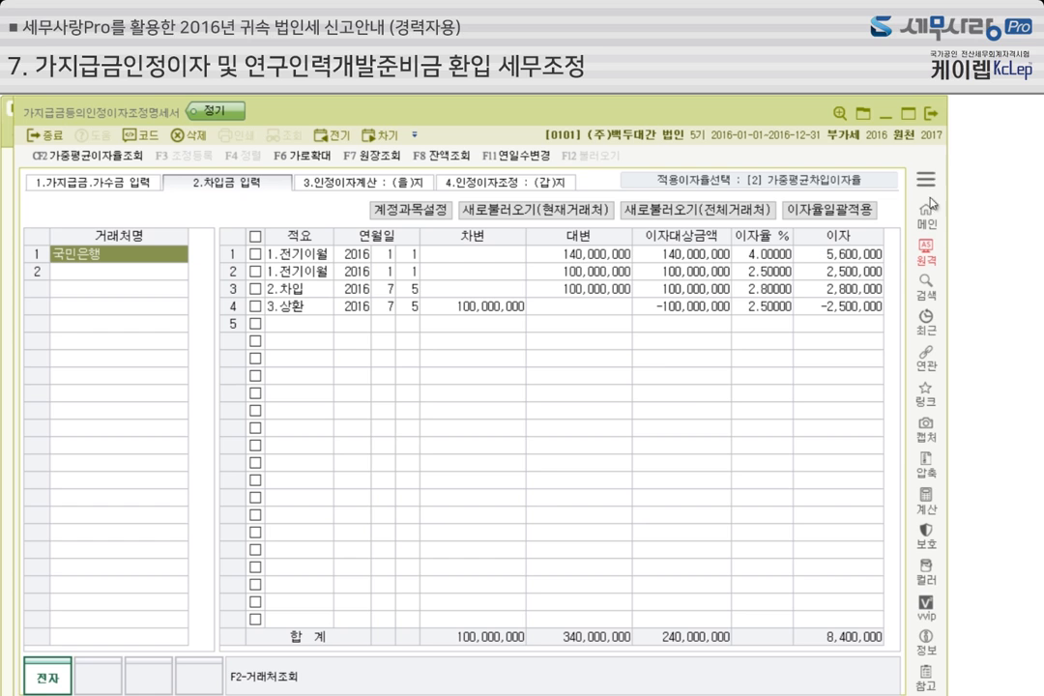
pyautogui.click(929, 113)
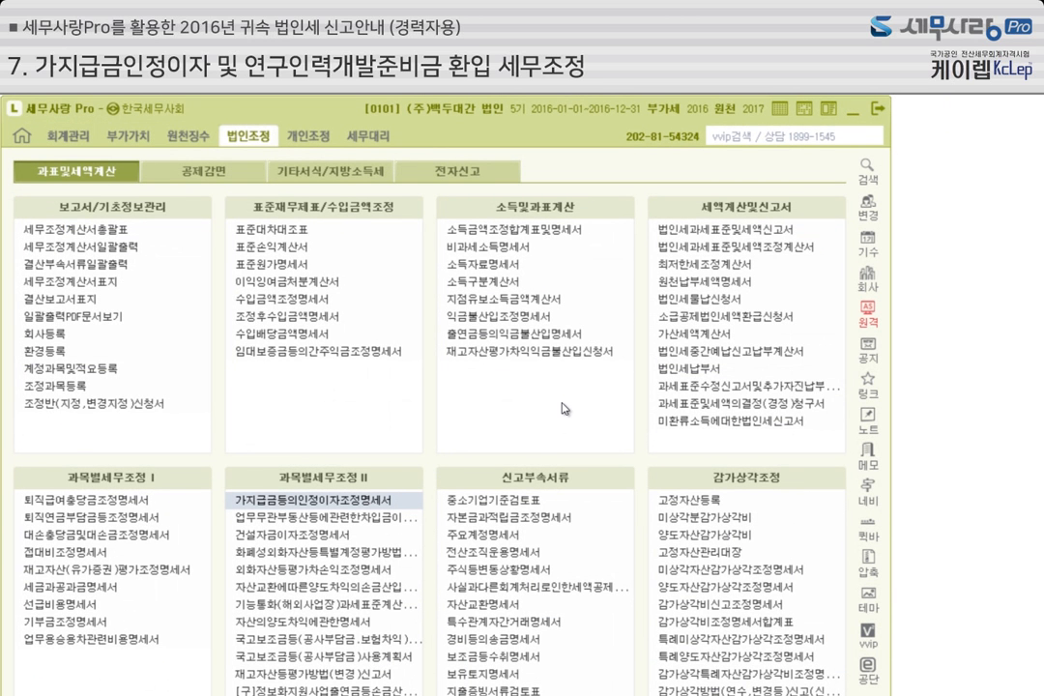
# Open the 연구·인력개발준비금조정명세서 and set the 2012 장부상 준비금 기초잔액 to 90,000,000.
pyautogui.click(219, 175)
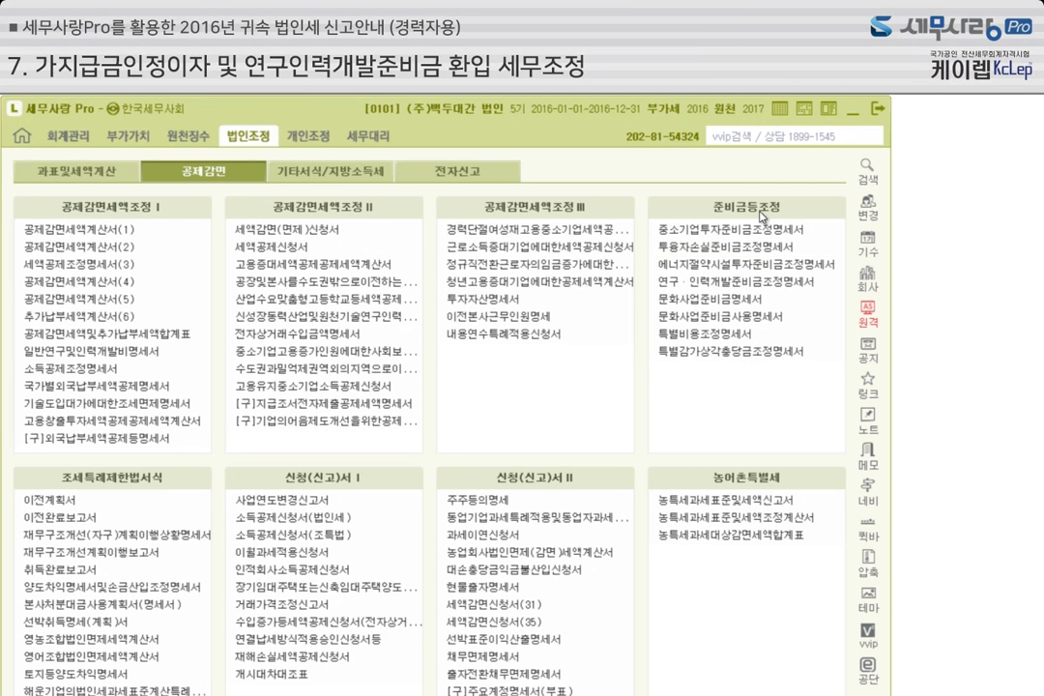
pyautogui.click(745, 284)
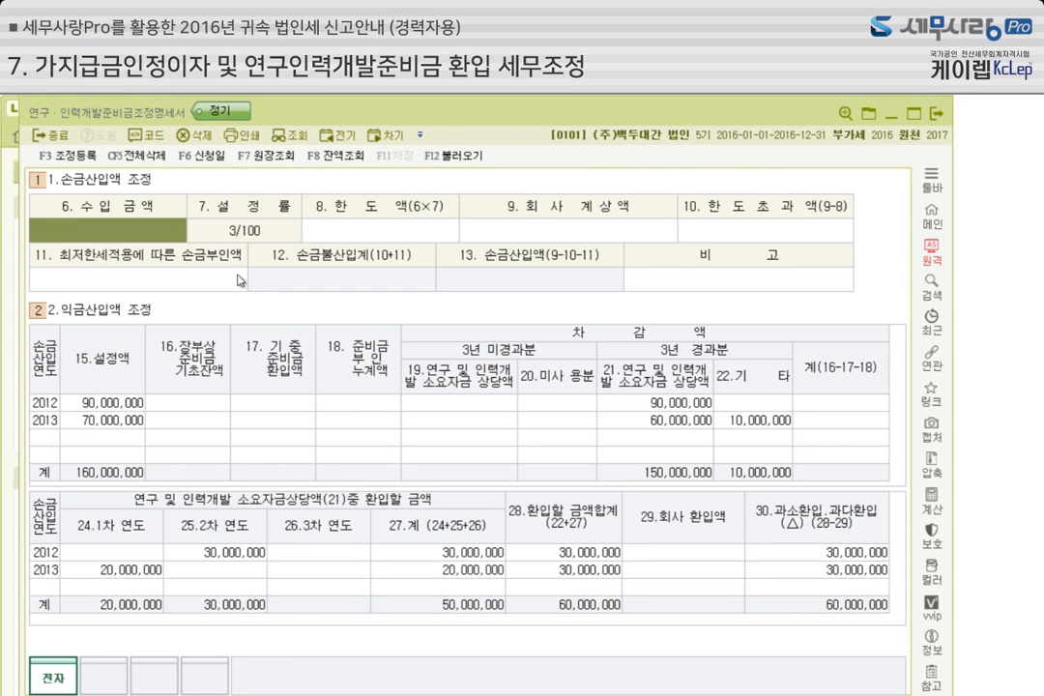
pyautogui.click(41, 406)
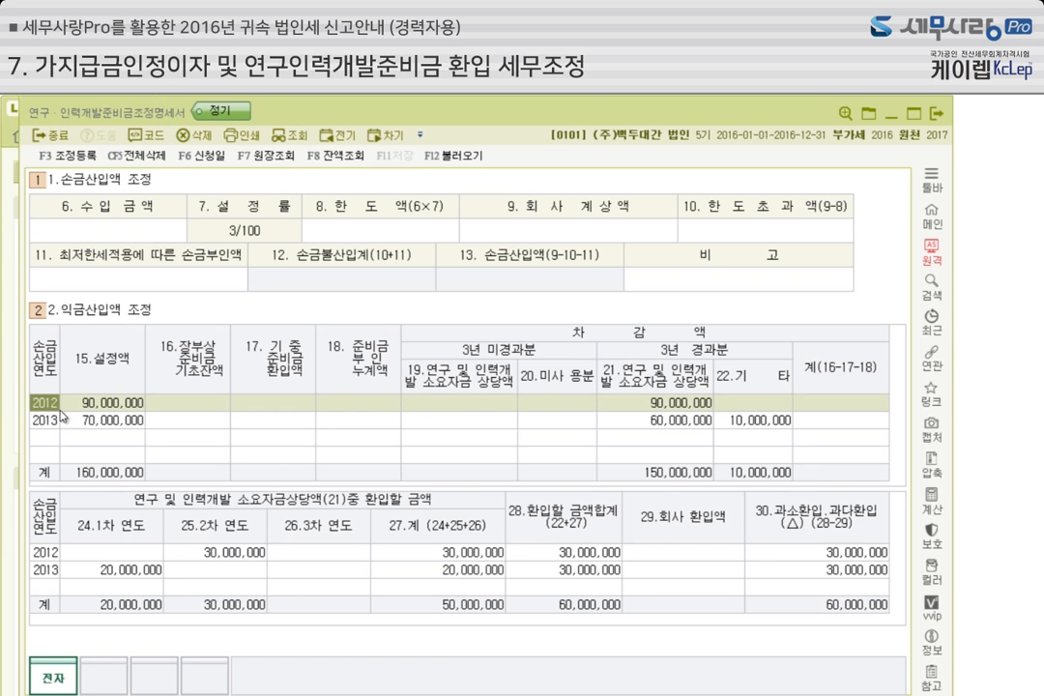
pyautogui.click(186, 398)
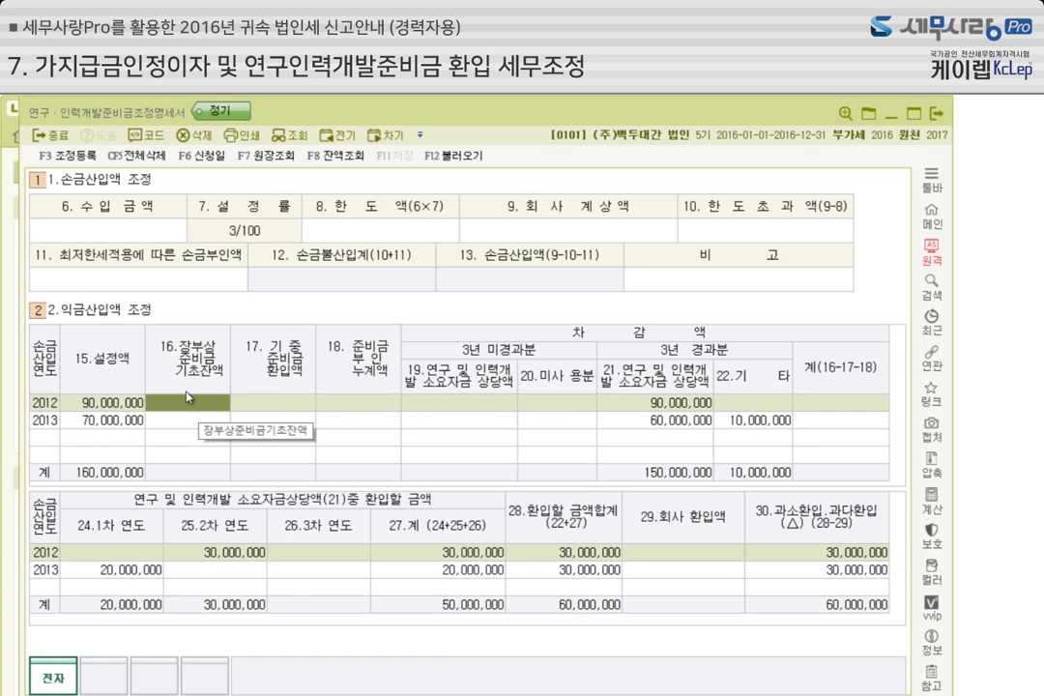
pyautogui.write('90000000')
pyautogui.press('Return')
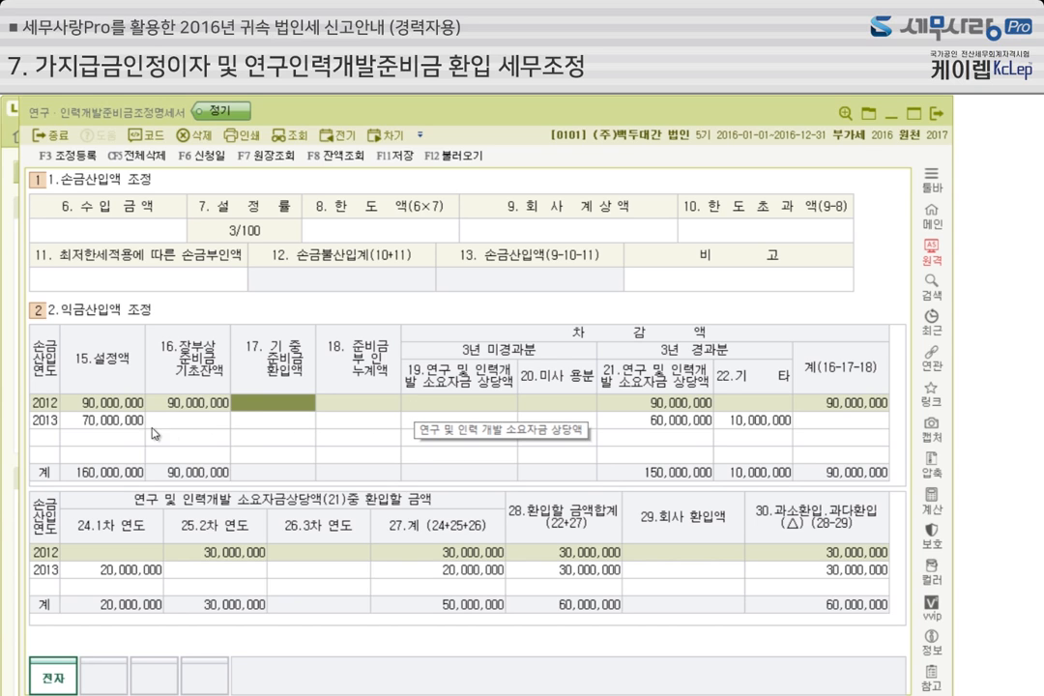
# Set the 장부상 준비금 기초잔액 of the 2013 line to 70,000,000.
pyautogui.click(182, 429)
pyautogui.click(185, 425)
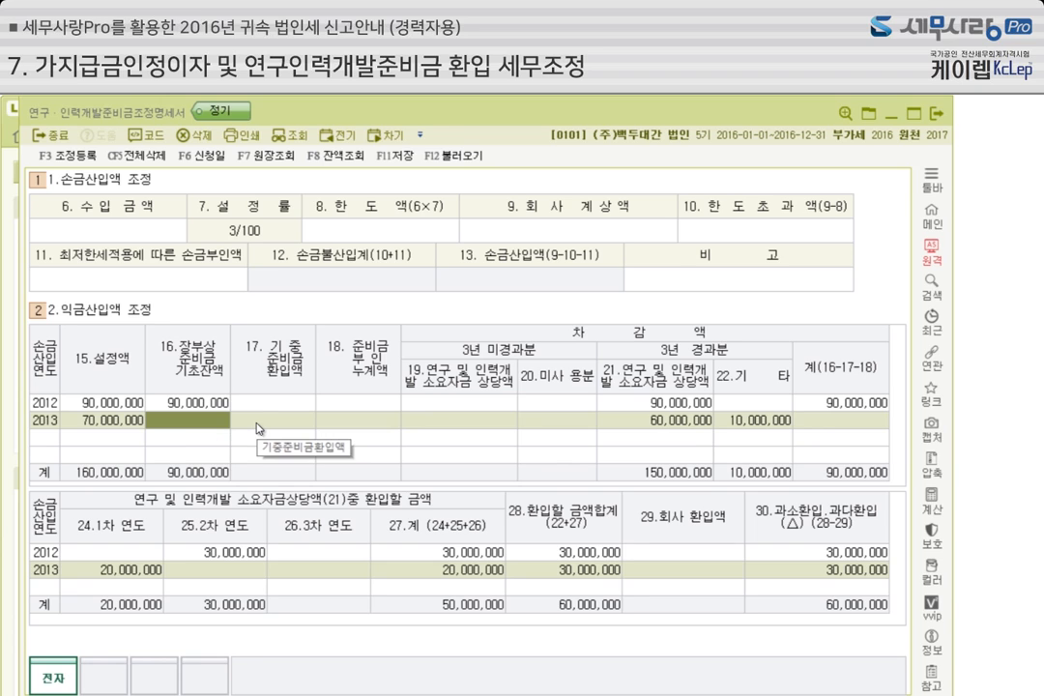
pyautogui.write('70000000')
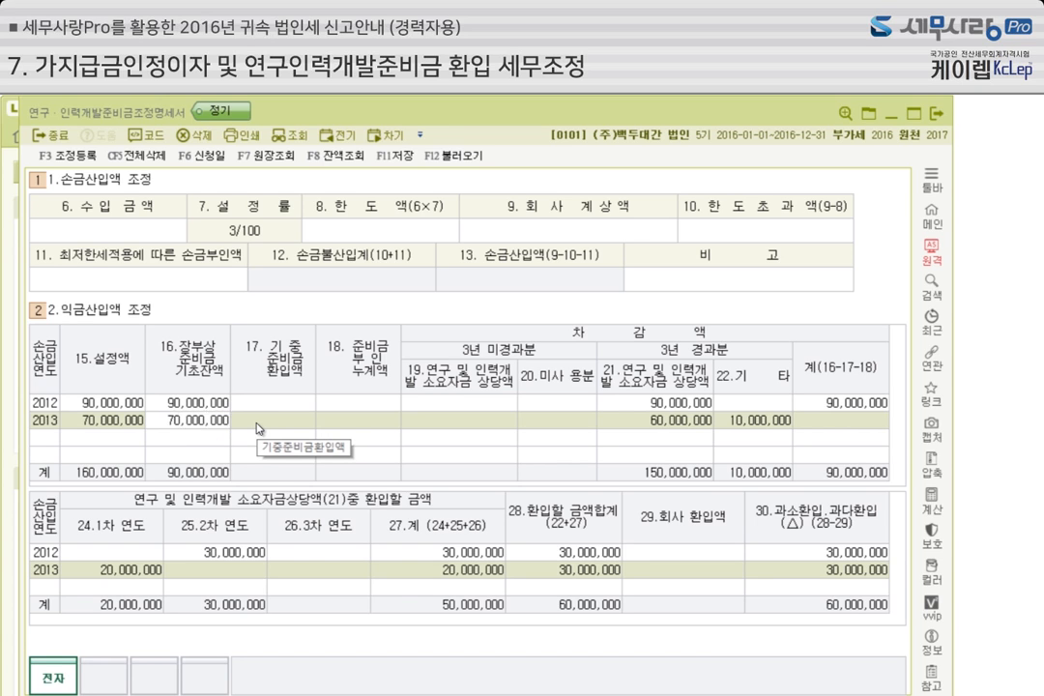
pyautogui.press('Return')
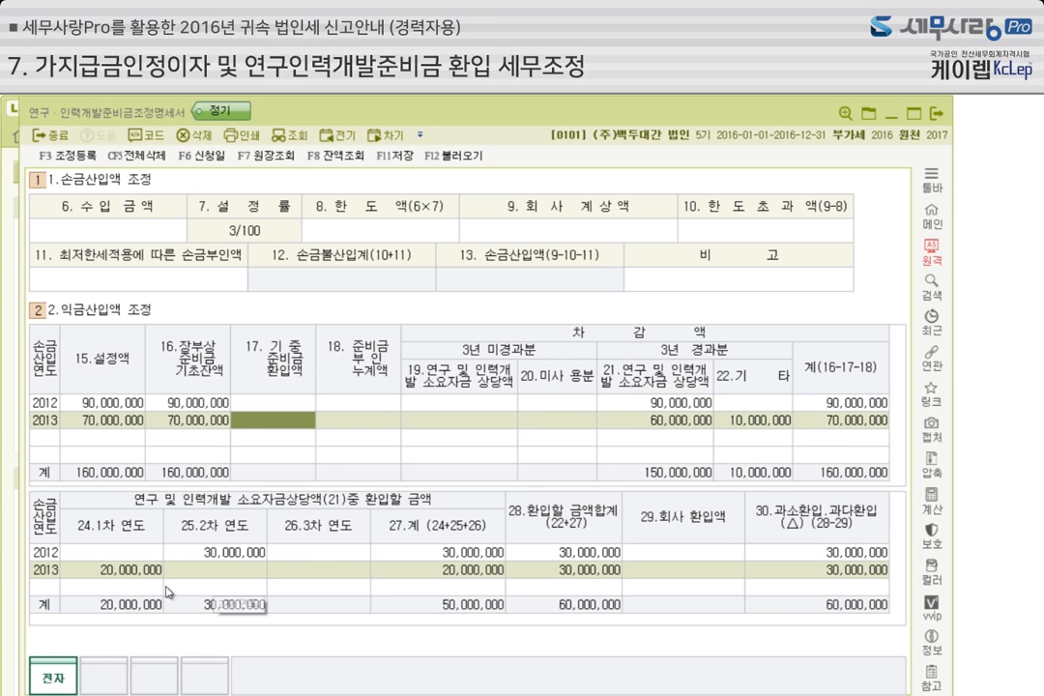
# Review the 2012 and 2013 환입할 금액 and the 준비금과소환입액 entries in 조정 등록, and close the reserve statement.
pyautogui.click(222, 555)
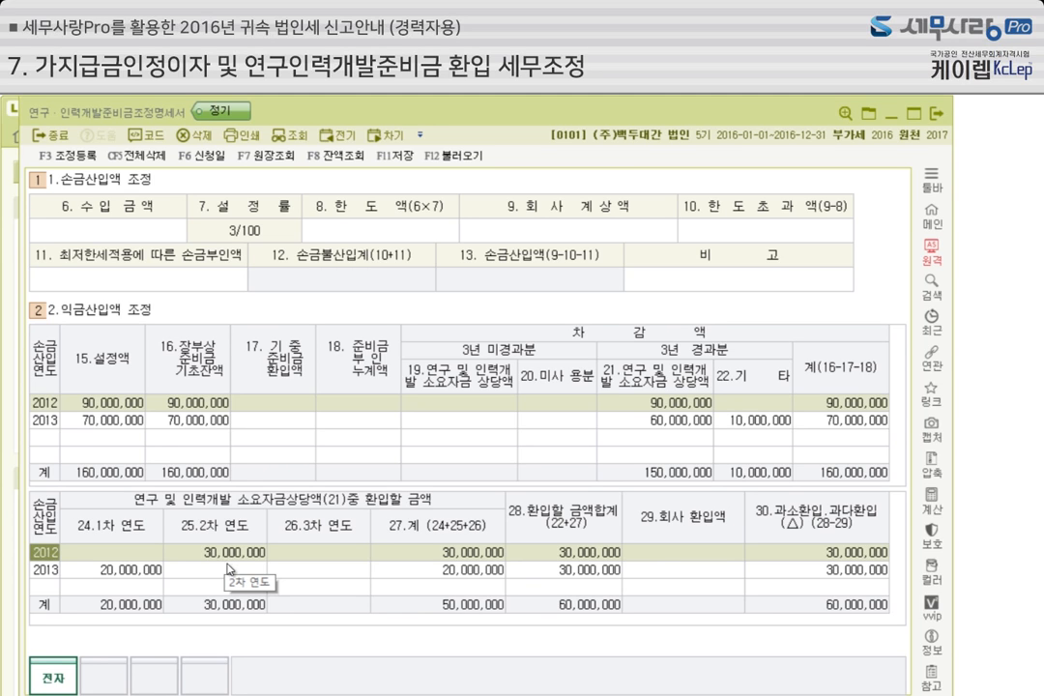
pyautogui.click(135, 576)
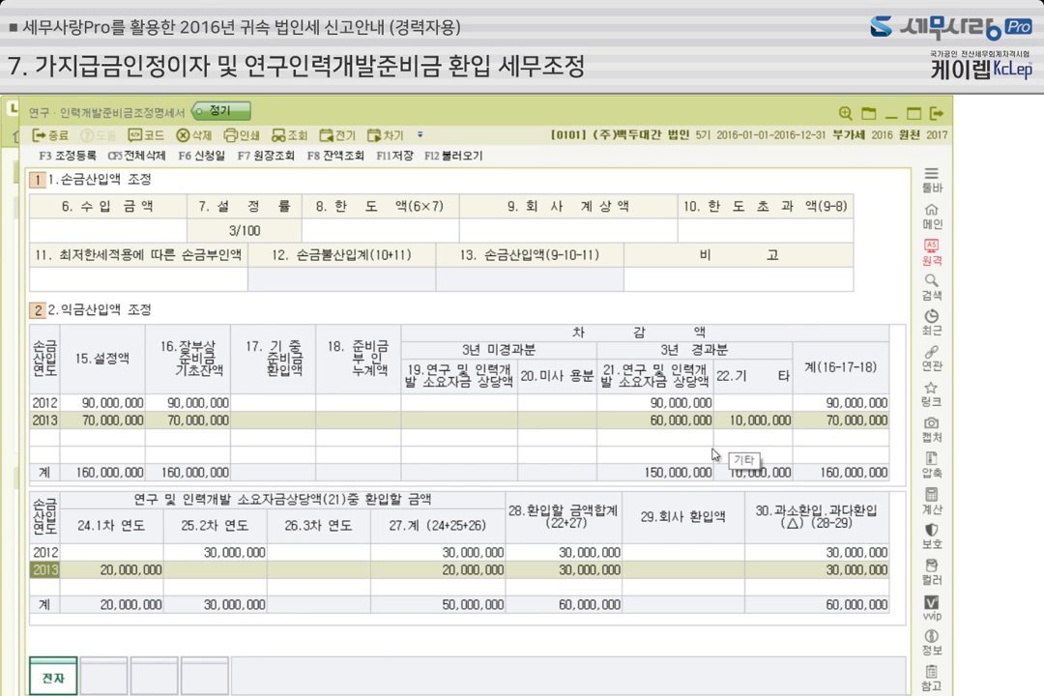
pyautogui.click(68, 155)
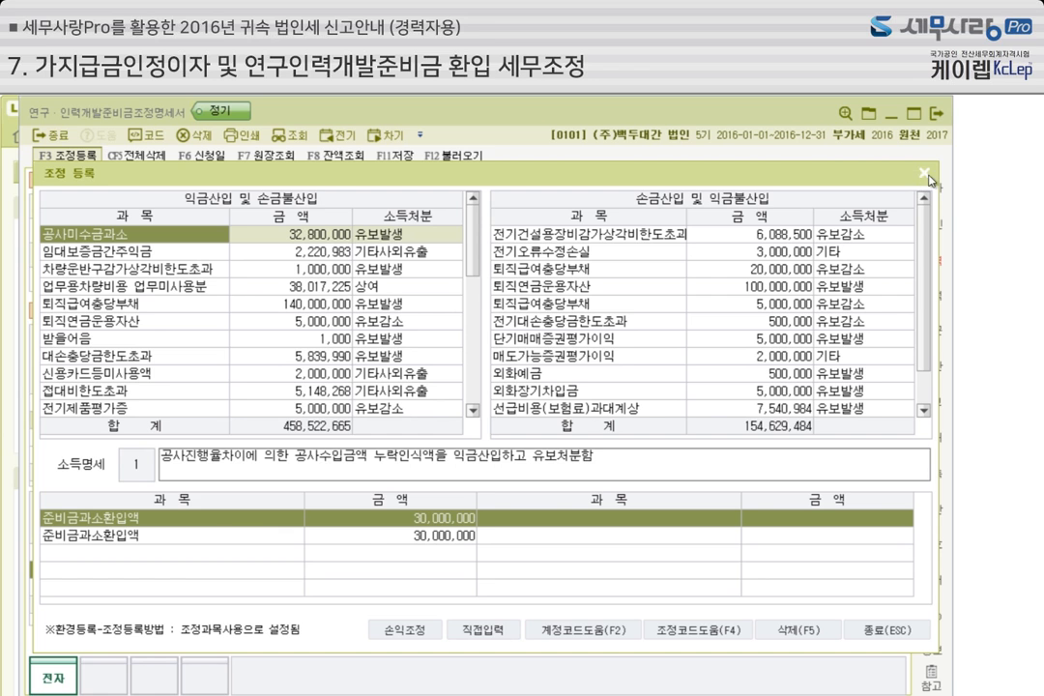
pyautogui.press('Escape')
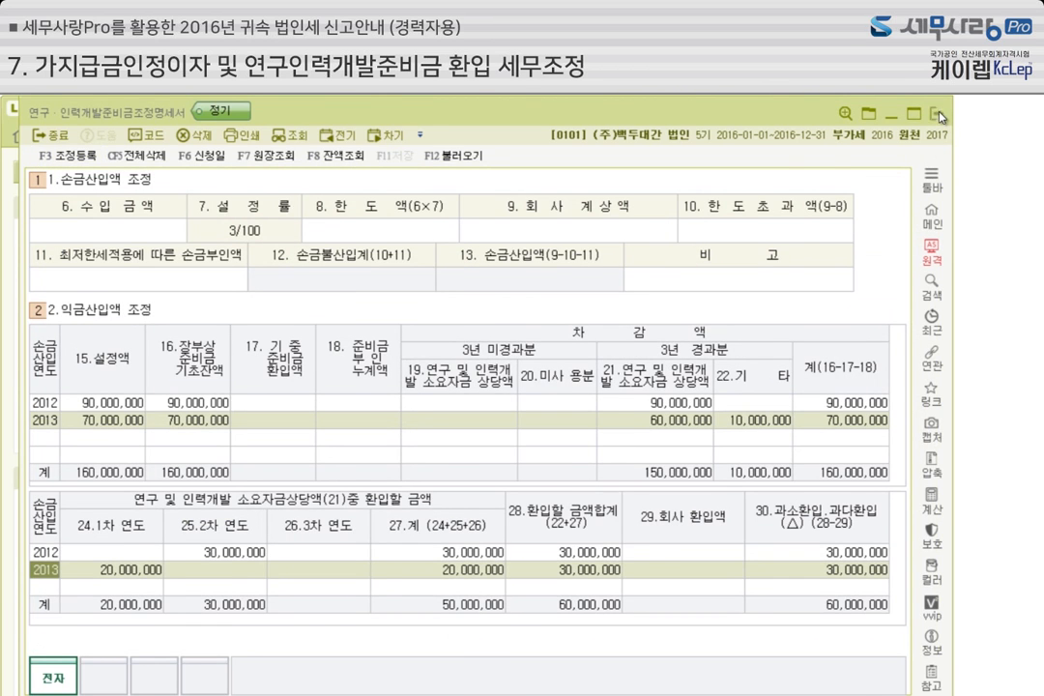
pyautogui.click(935, 114)
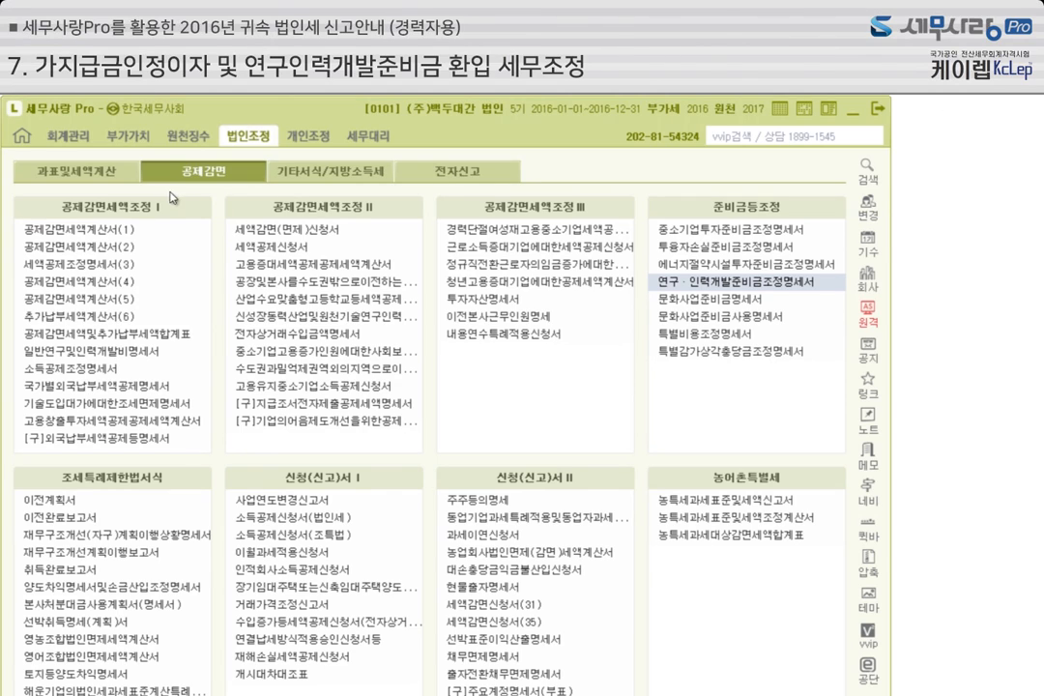
# Review the 법인세 상당액 and additional tax on the 준비금환입 in 추가납부세액계산서(6), and close the form.
pyautogui.click(114, 316)
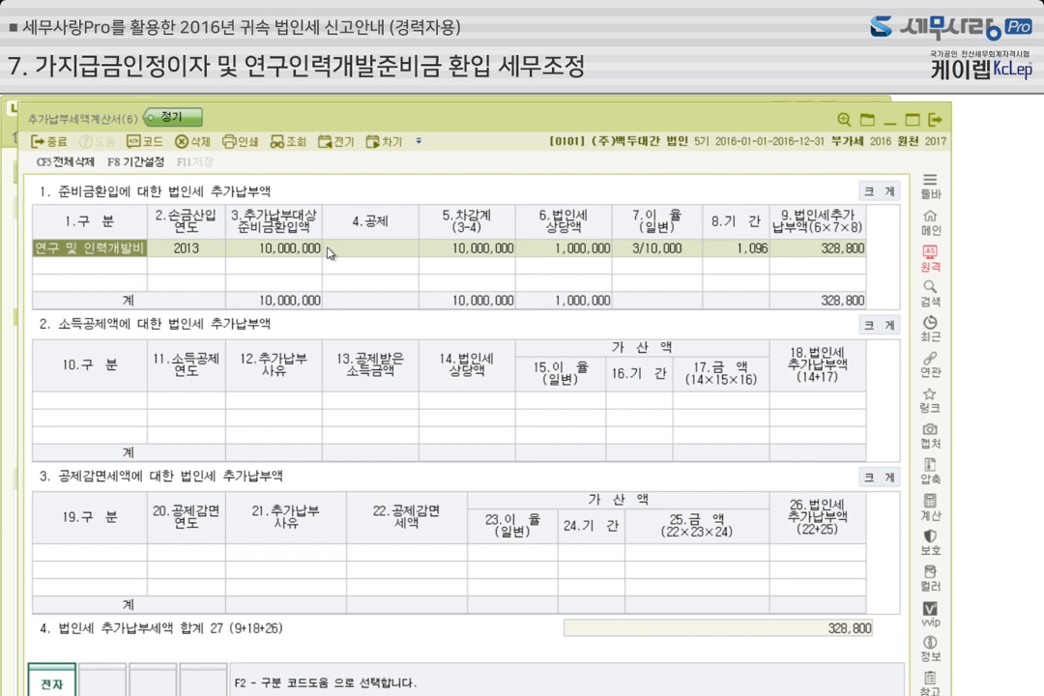
pyautogui.click(560, 247)
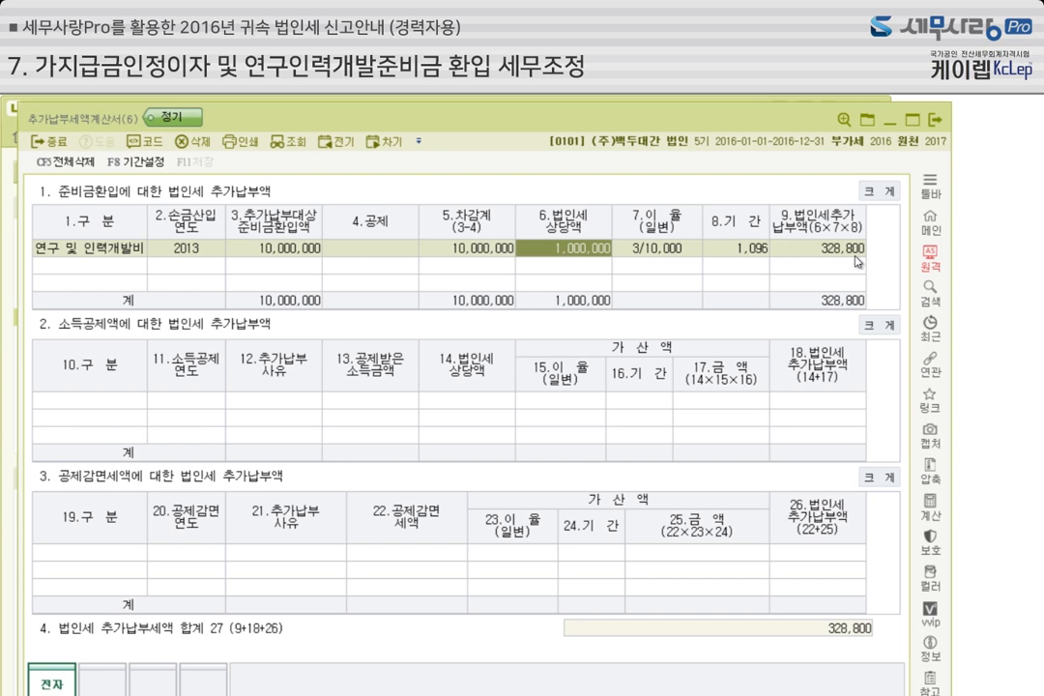
pyautogui.click(935, 127)
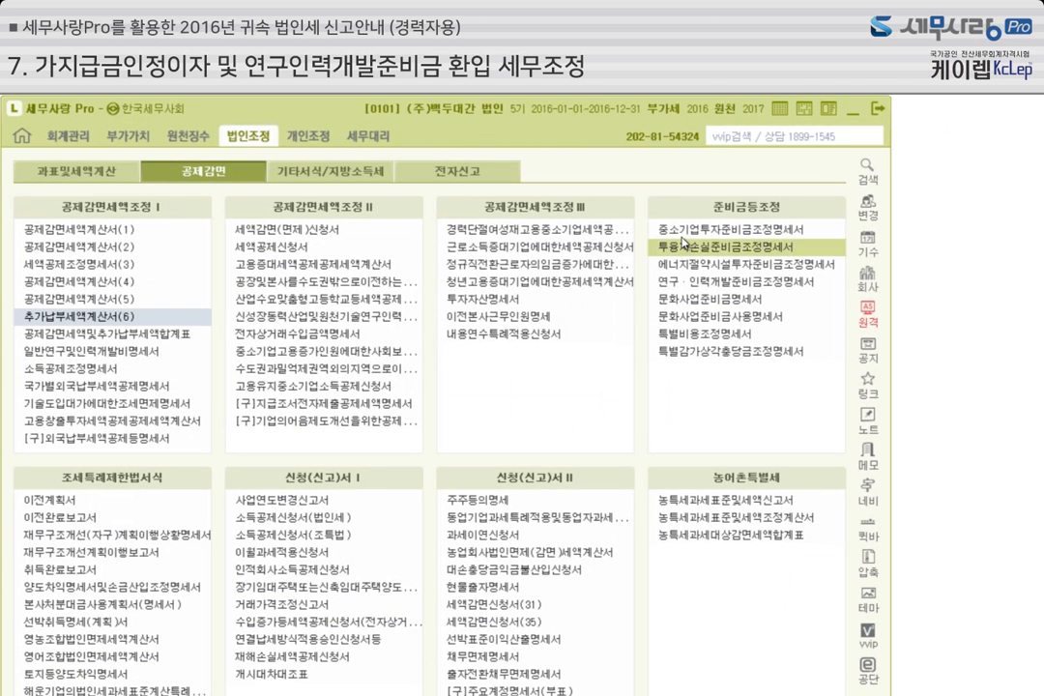
# Load the 공제감면세액및추가납부세액합계표, check the 준비금환입 additional tax under 비과세,이월과세추가납부액, and save and close it.
pyautogui.click(175, 337)
pyautogui.click(340, 172)
pyautogui.click(546, 451)
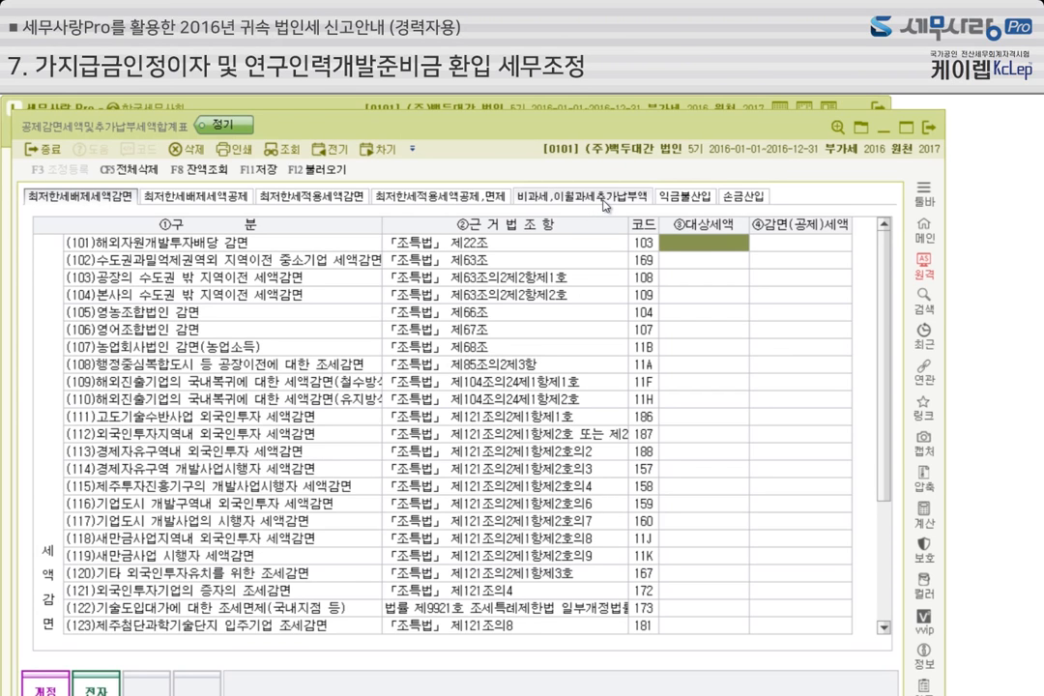
pyautogui.click(605, 203)
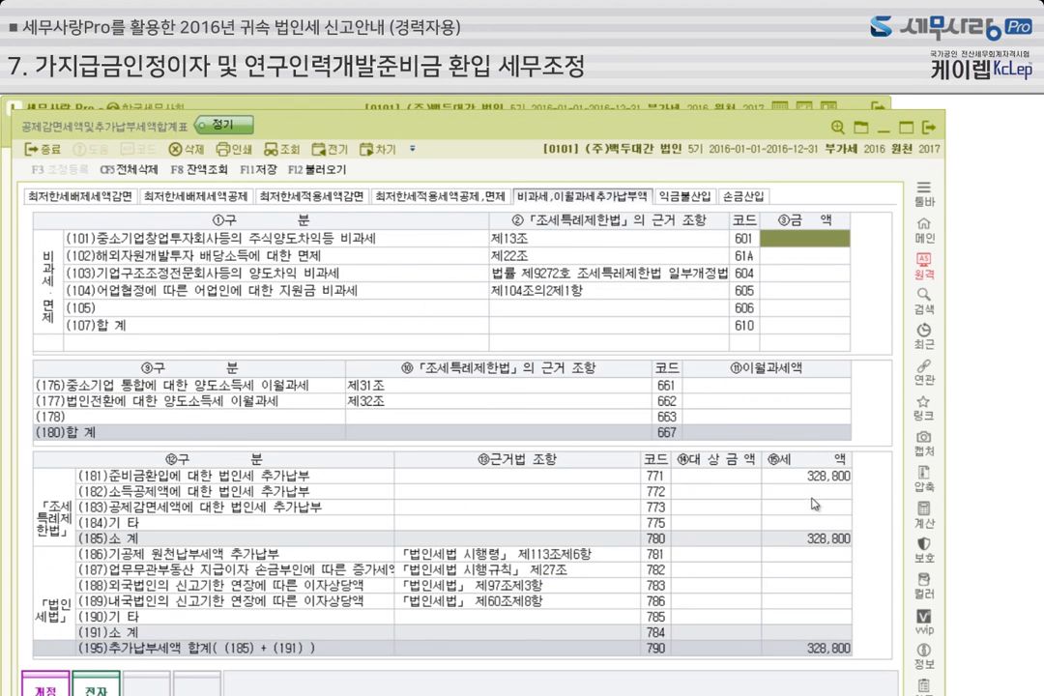
pyautogui.click(930, 128)
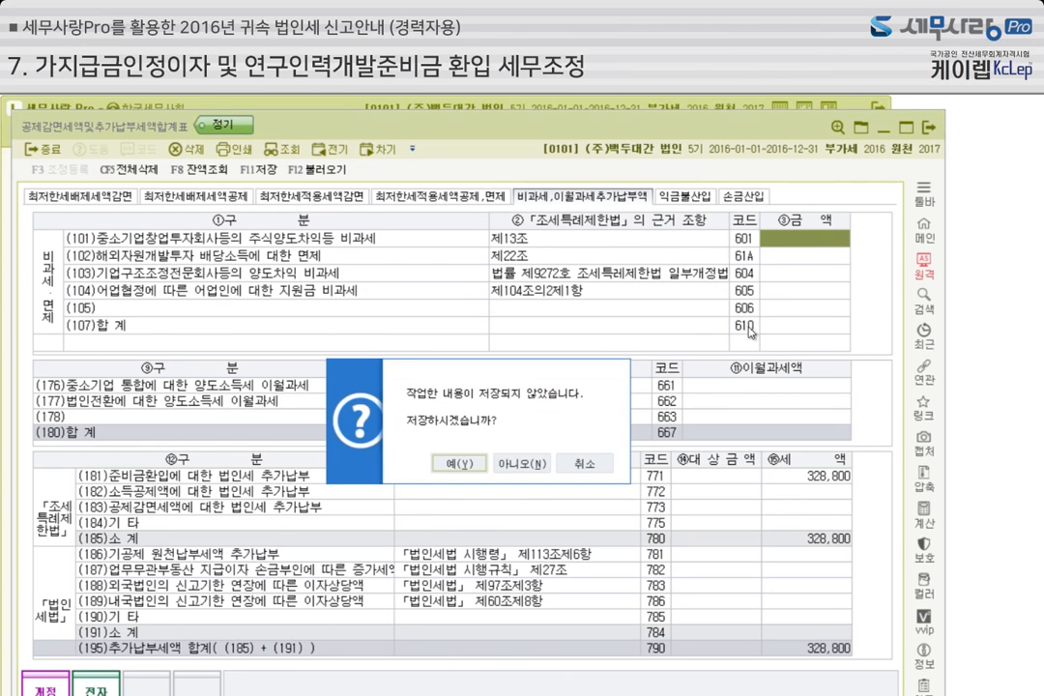
pyautogui.click(488, 464)
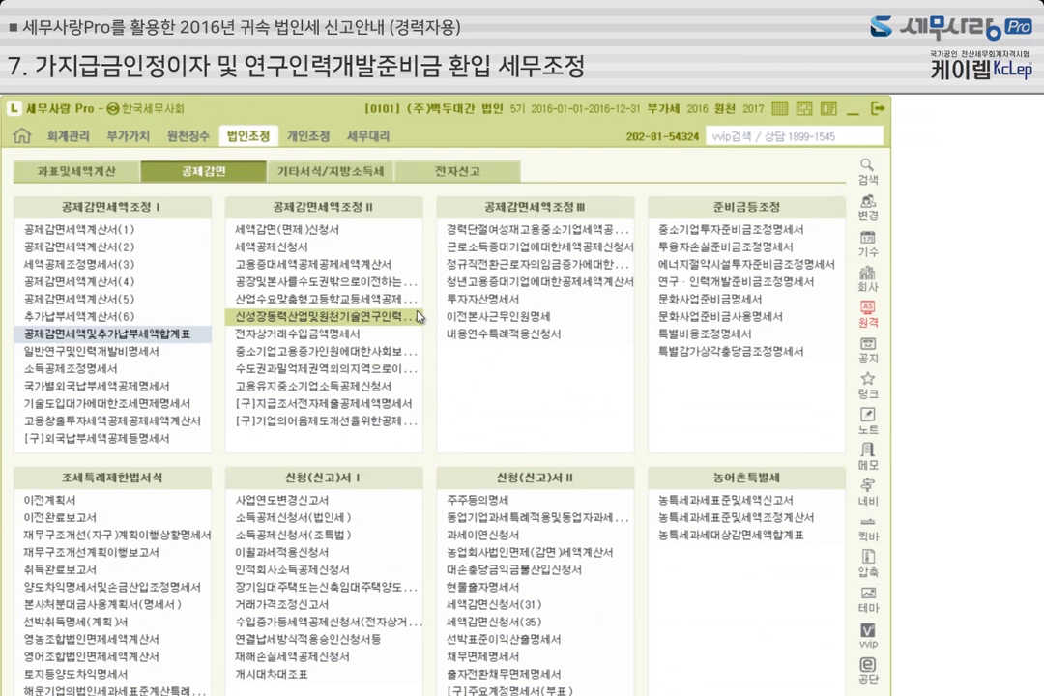
# Open the 법인세과세표준및세액조정계산서 and check the 133.감면분 추가 납부세액 amount.
pyautogui.click(58, 174)
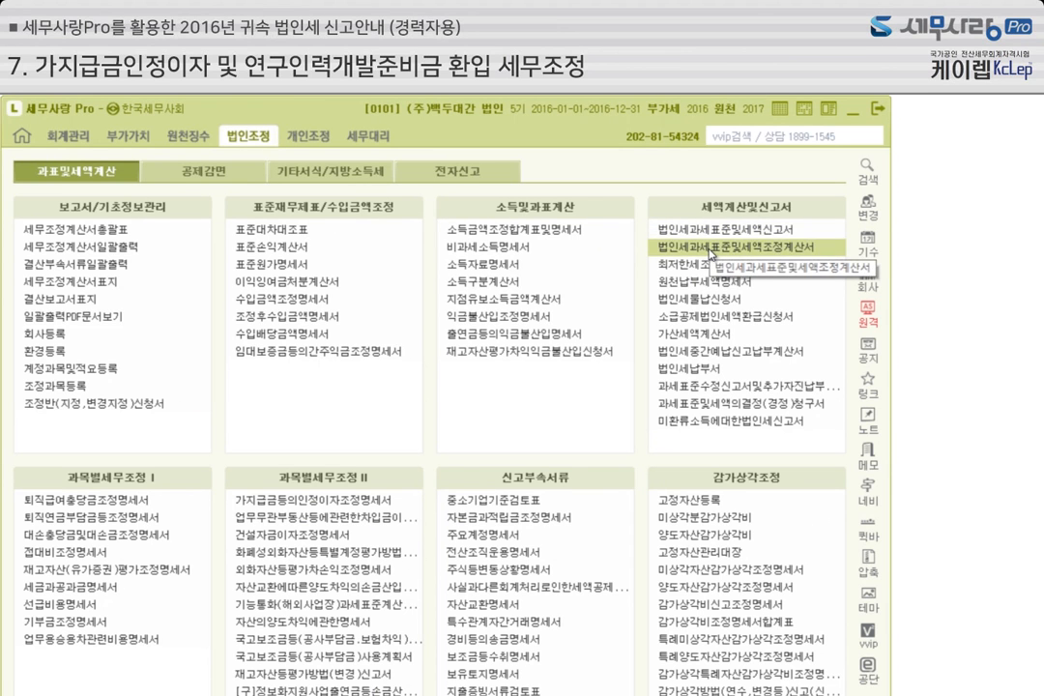
pyautogui.click(711, 249)
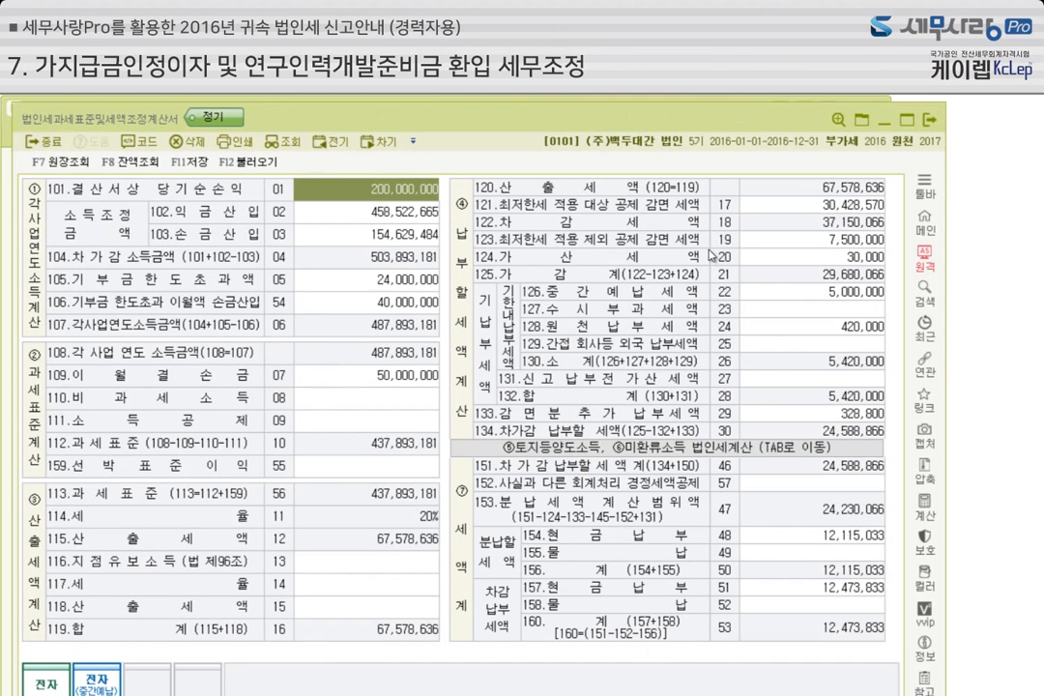
pyautogui.click(844, 408)
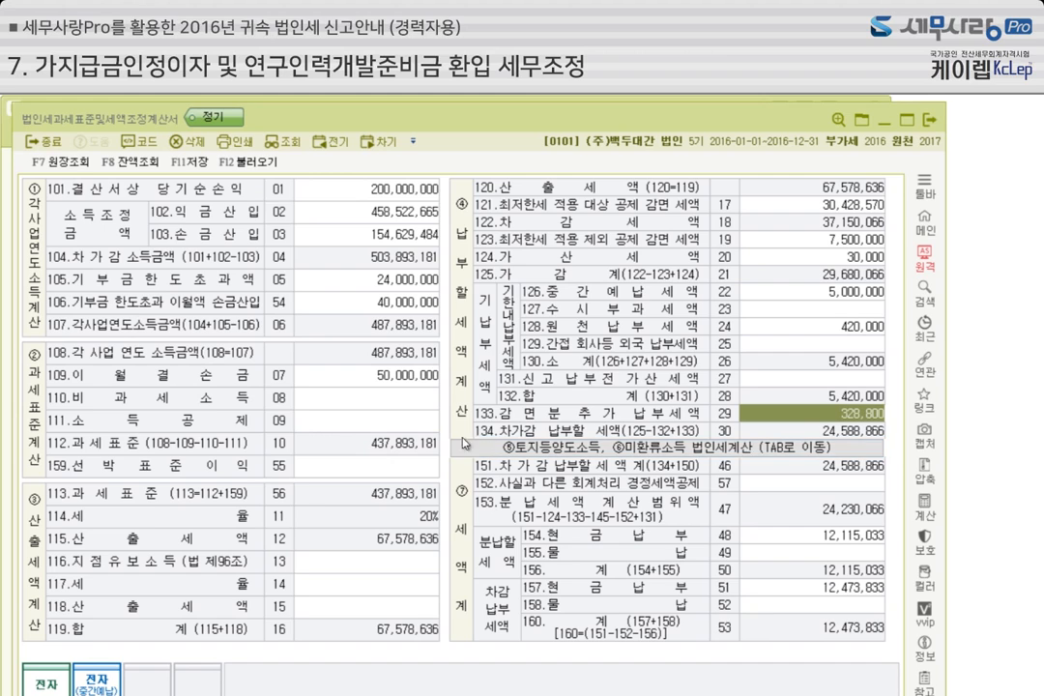
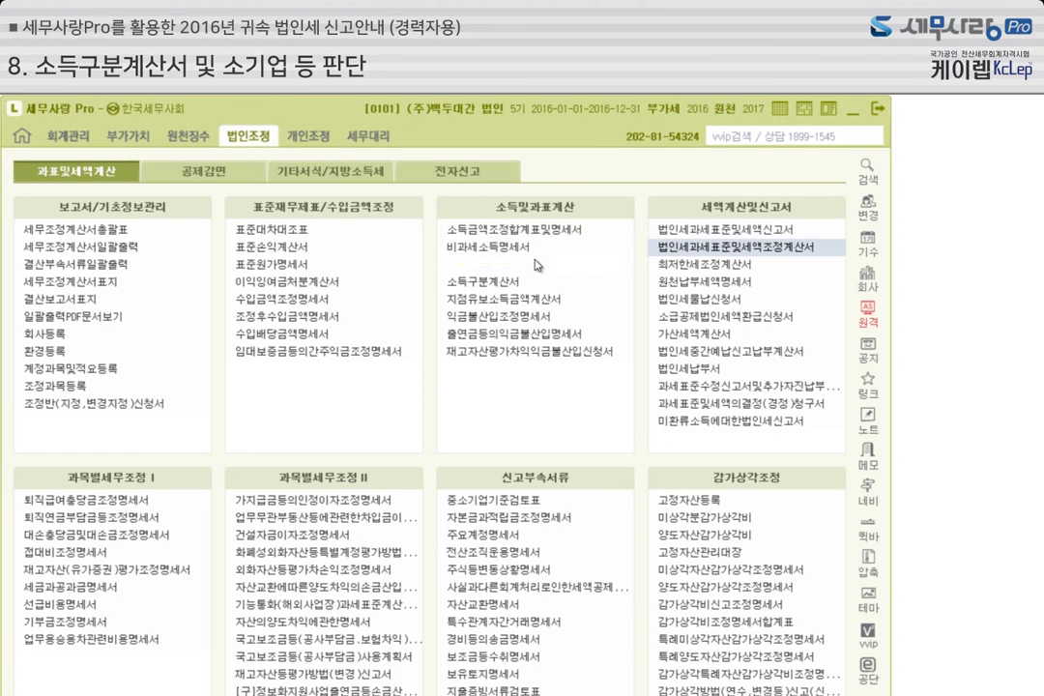
# Open the 소득구분계산서, see which amounts a reload would fetch in 표준손익계산서구분경리, and decline the reload.
pyautogui.click(510, 286)
pyautogui.click(510, 286)
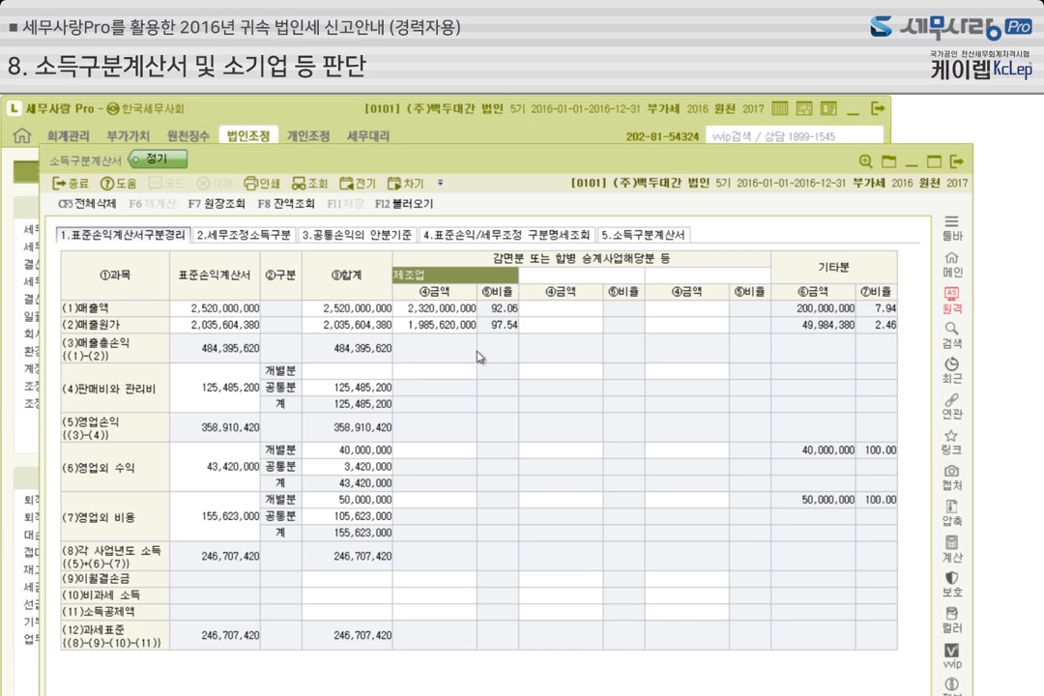
pyautogui.click(417, 207)
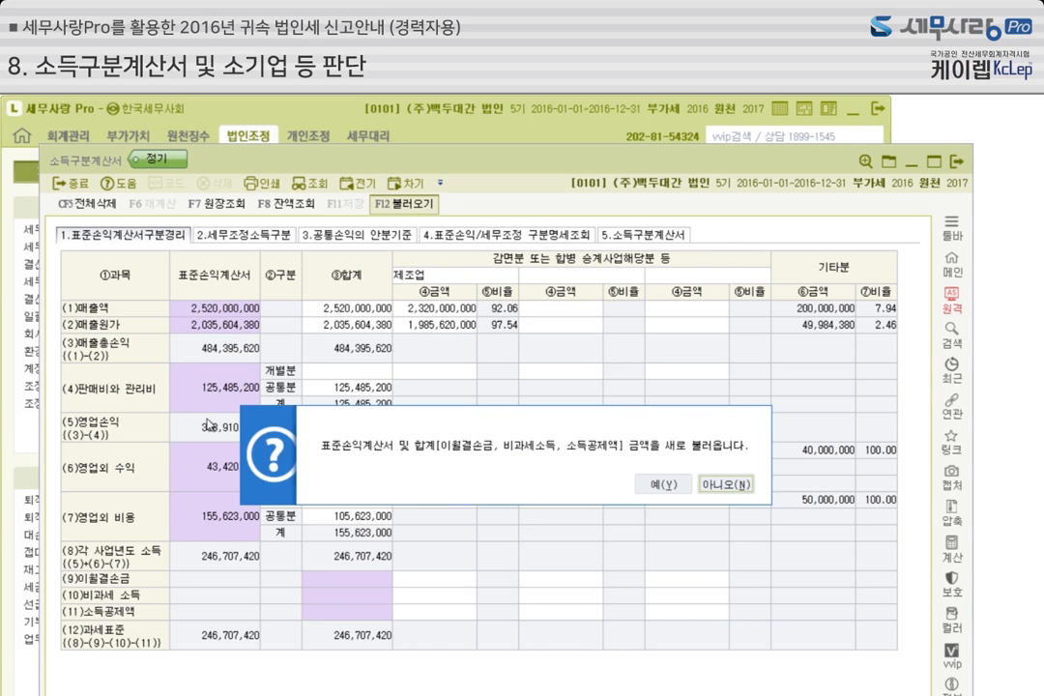
pyautogui.click(743, 486)
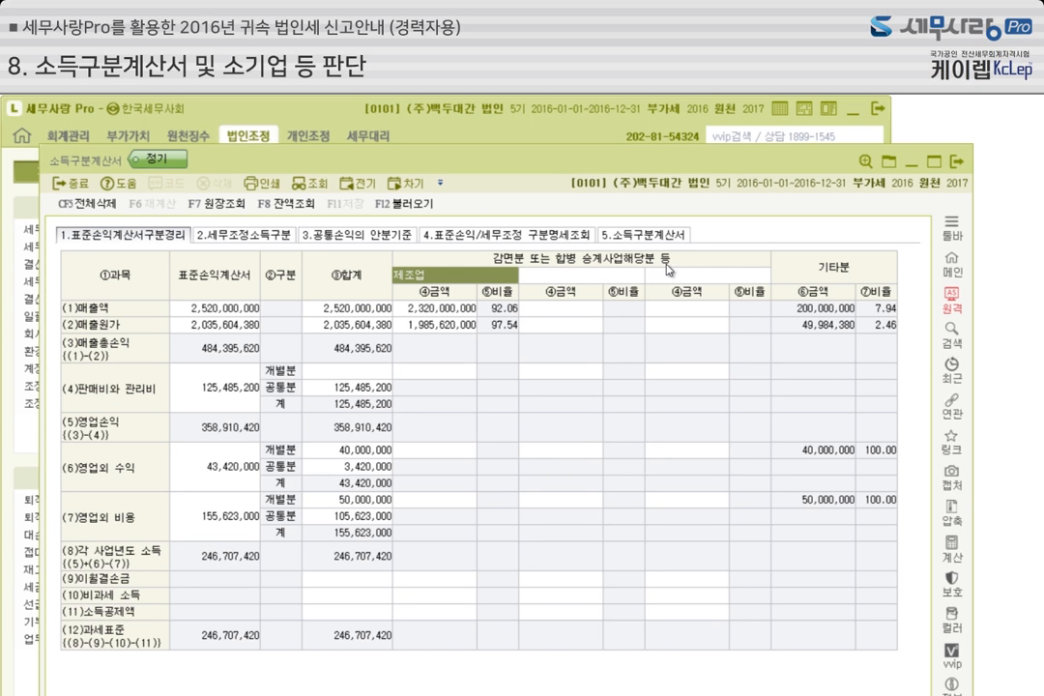
# Name the second 감면분 business column 건설업, next to 제조업.
pyautogui.click(551, 278)
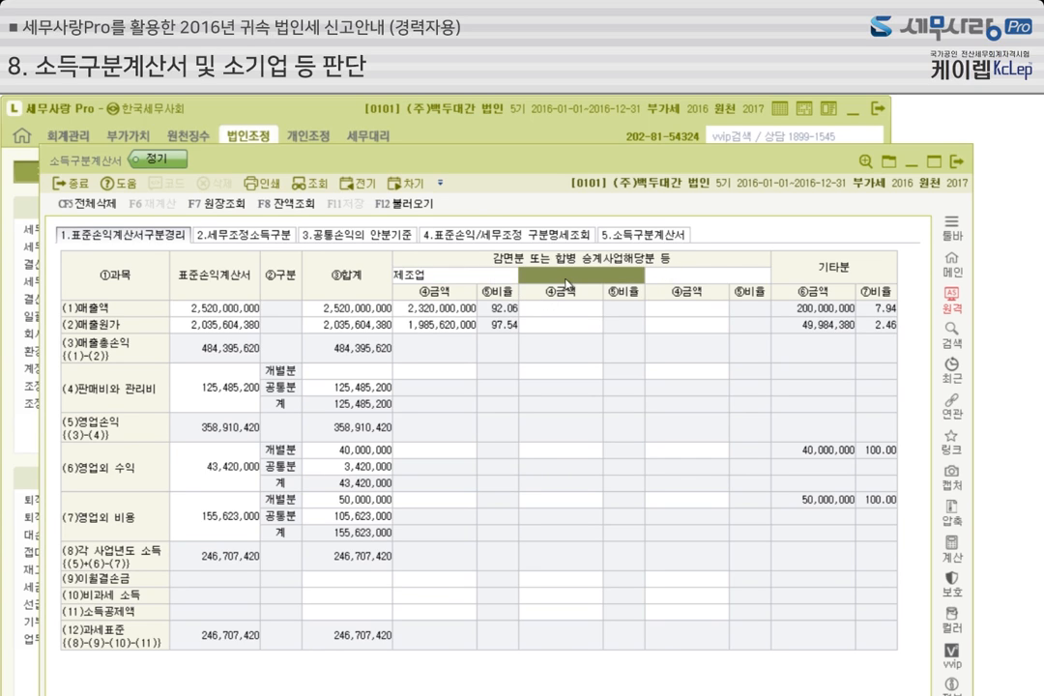
pyautogui.click(499, 281)
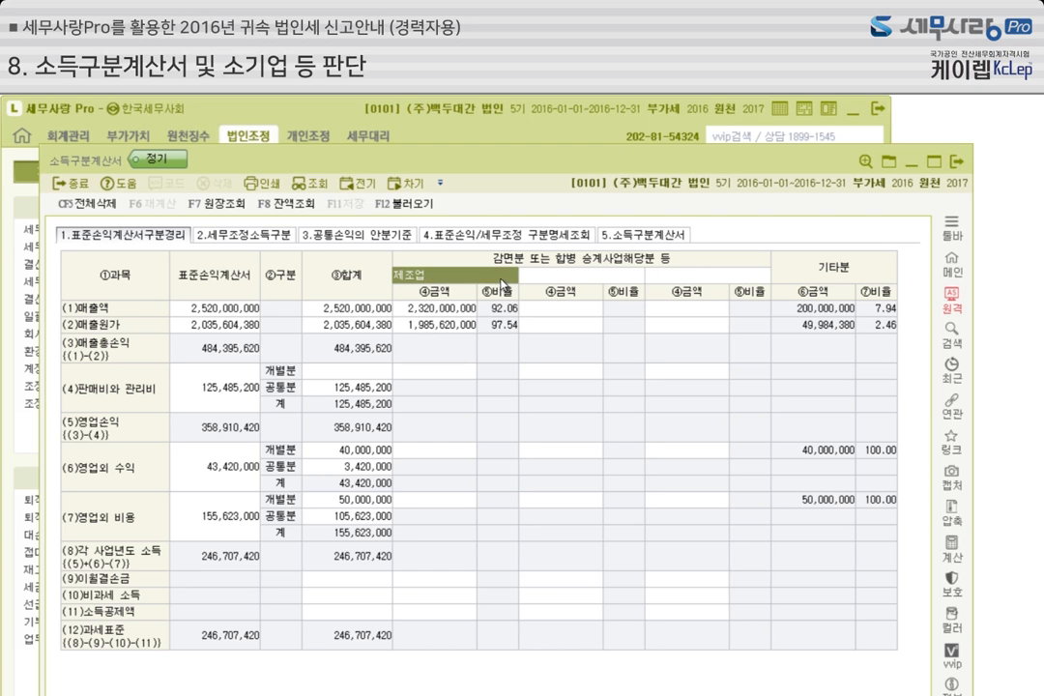
pyautogui.click(594, 280)
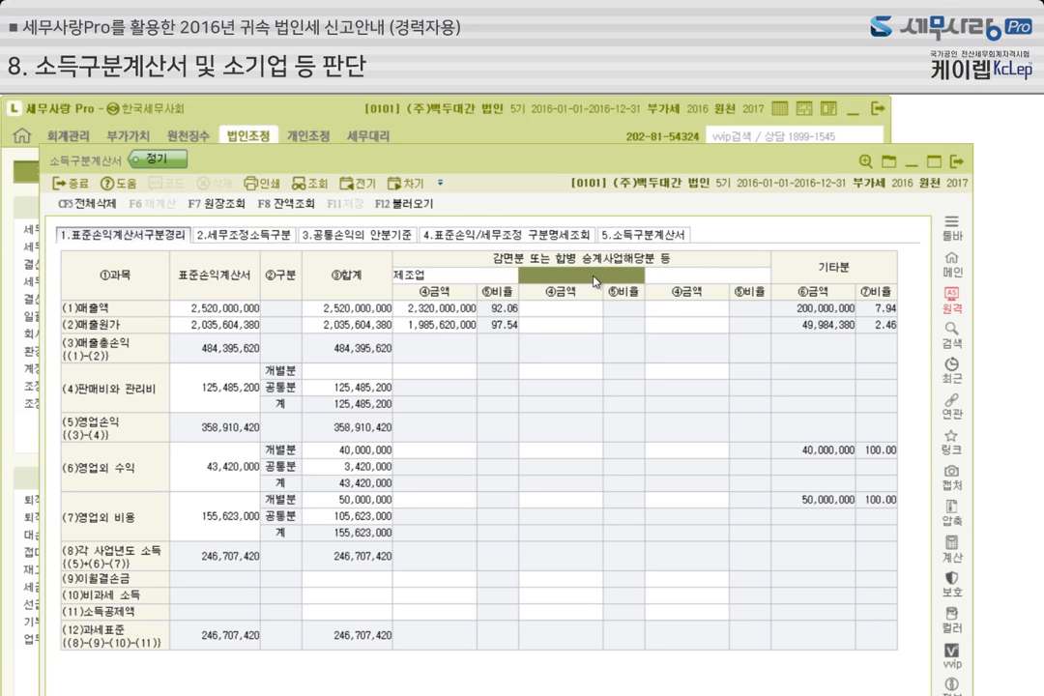
pyautogui.write('건설업')
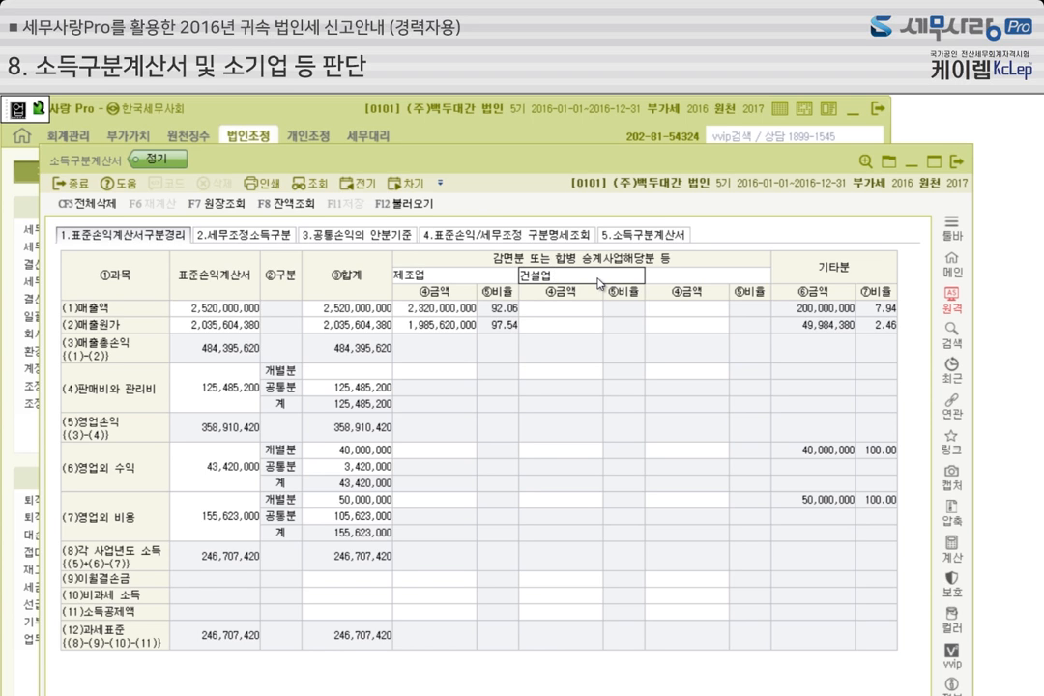
pyautogui.press('Return')
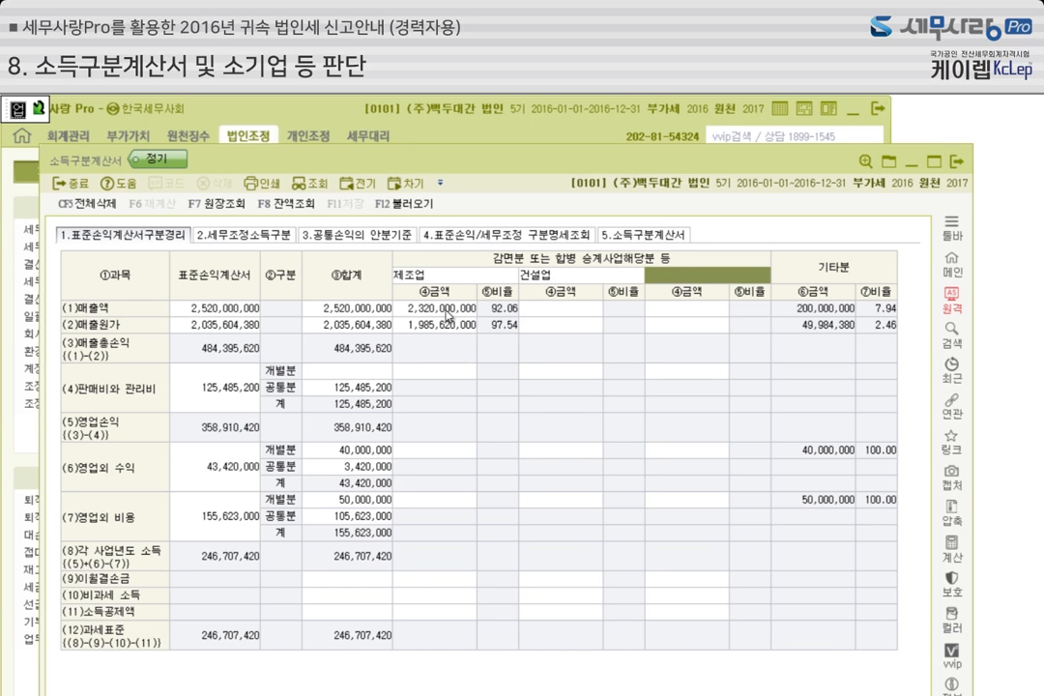
# Set the 제조업 매출액 to 1,325,500,000.
pyautogui.click(442, 308)
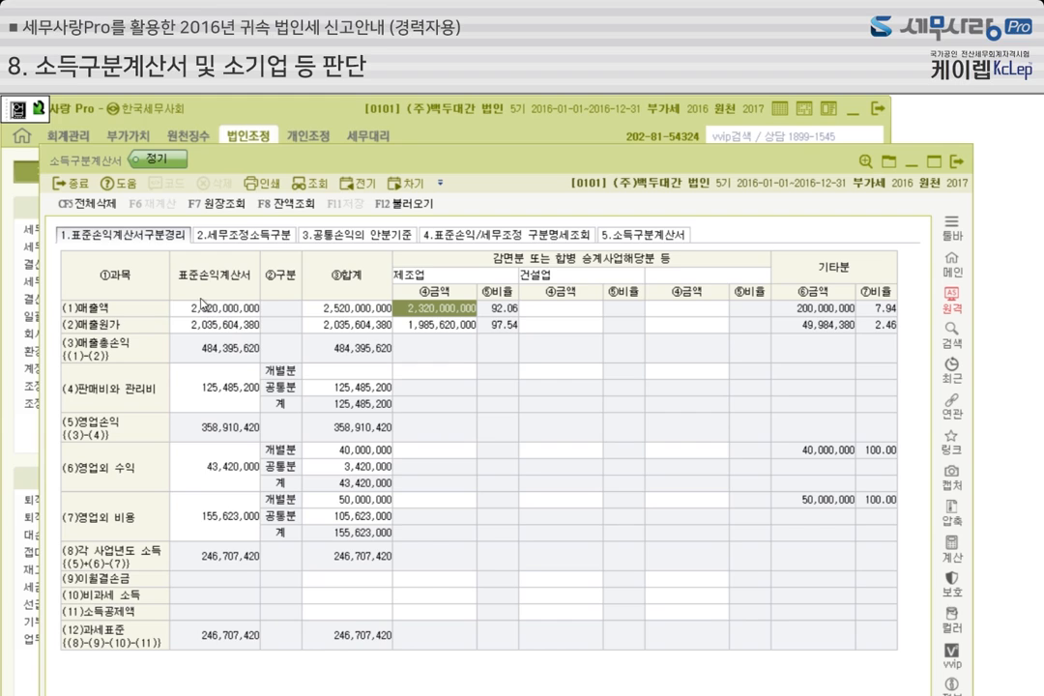
pyautogui.click(348, 309)
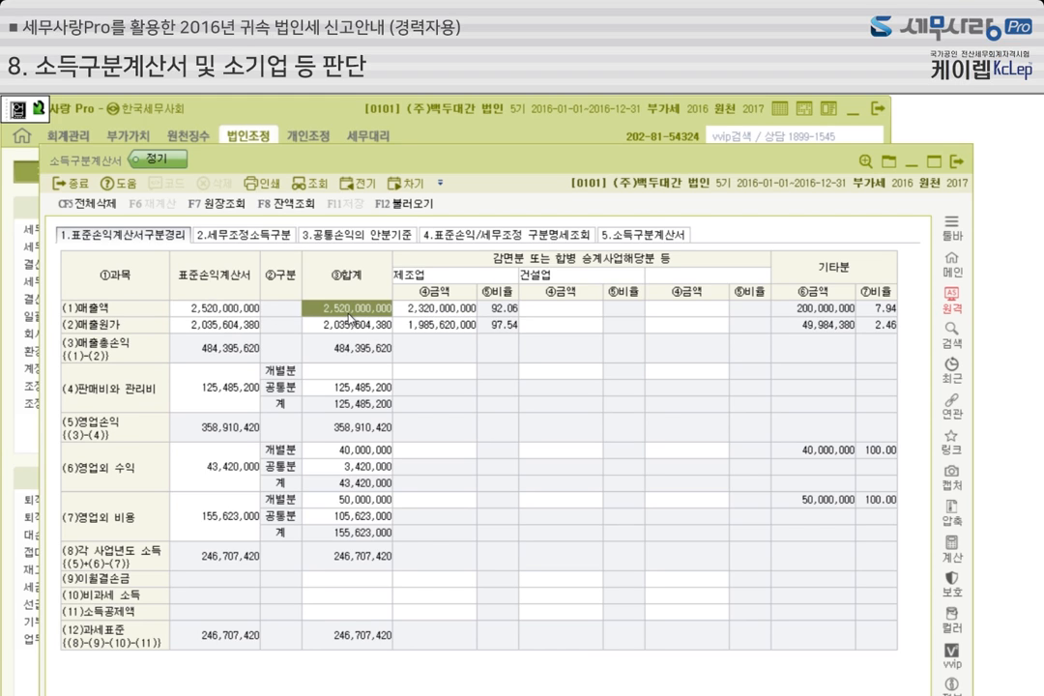
pyautogui.click(448, 310)
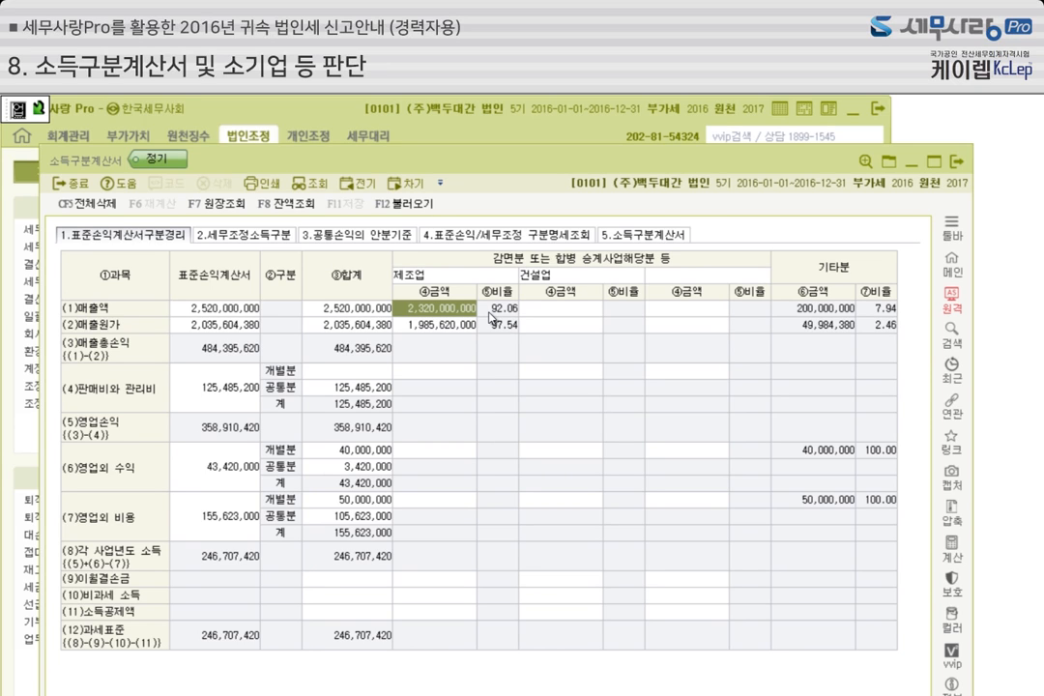
pyautogui.press('Delete')
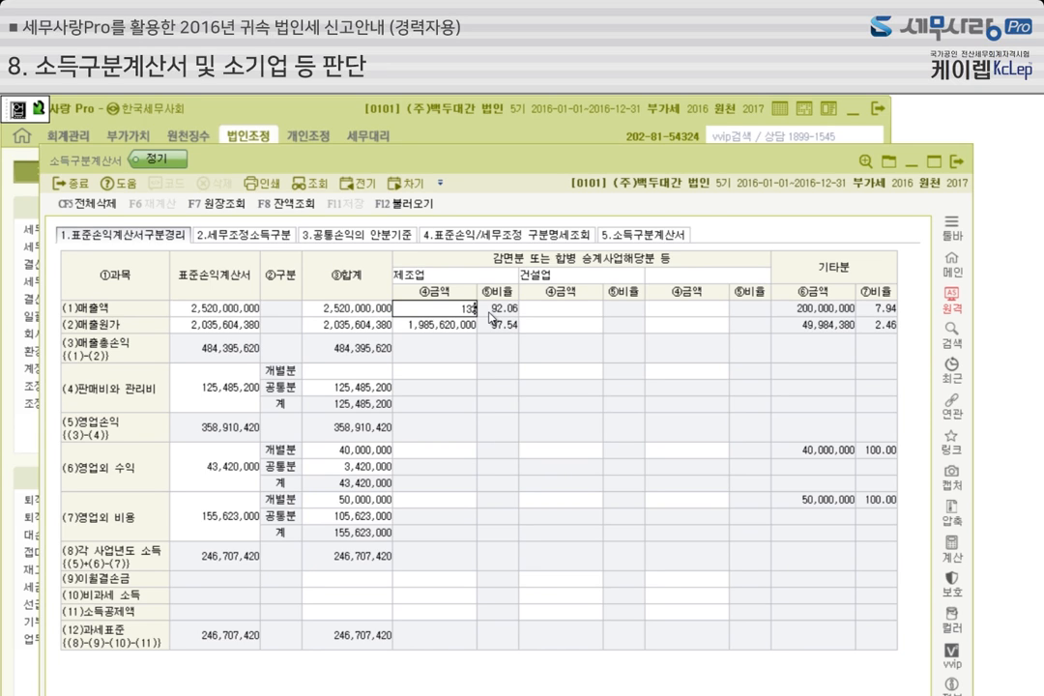
pyautogui.write('1,325,500,000')
pyautogui.press('Return')
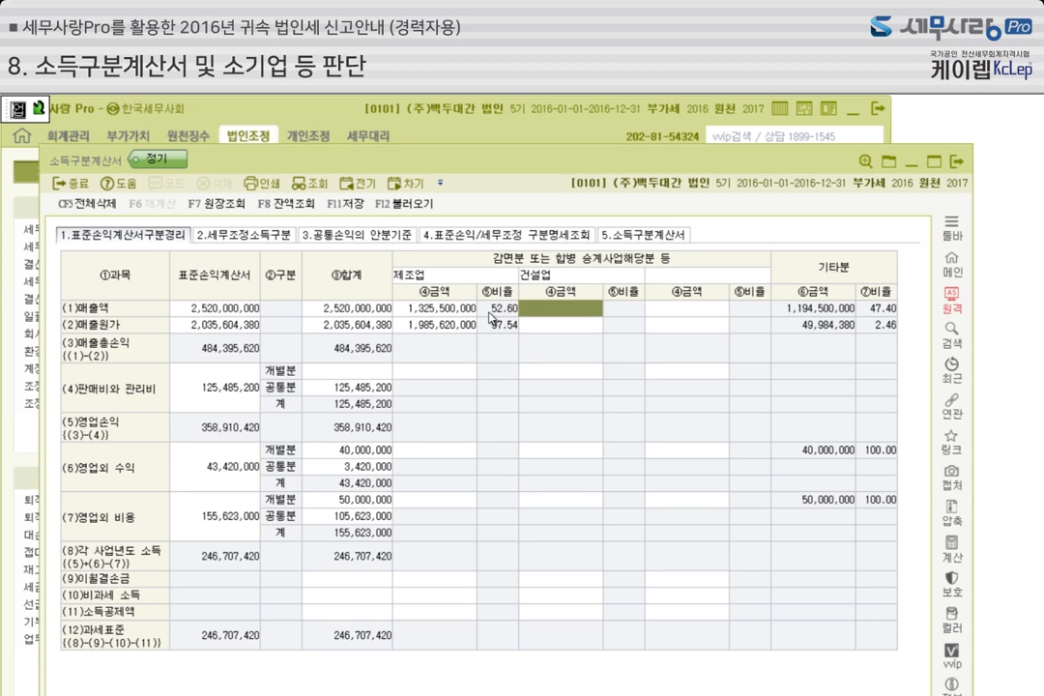
pyautogui.write('125452000')
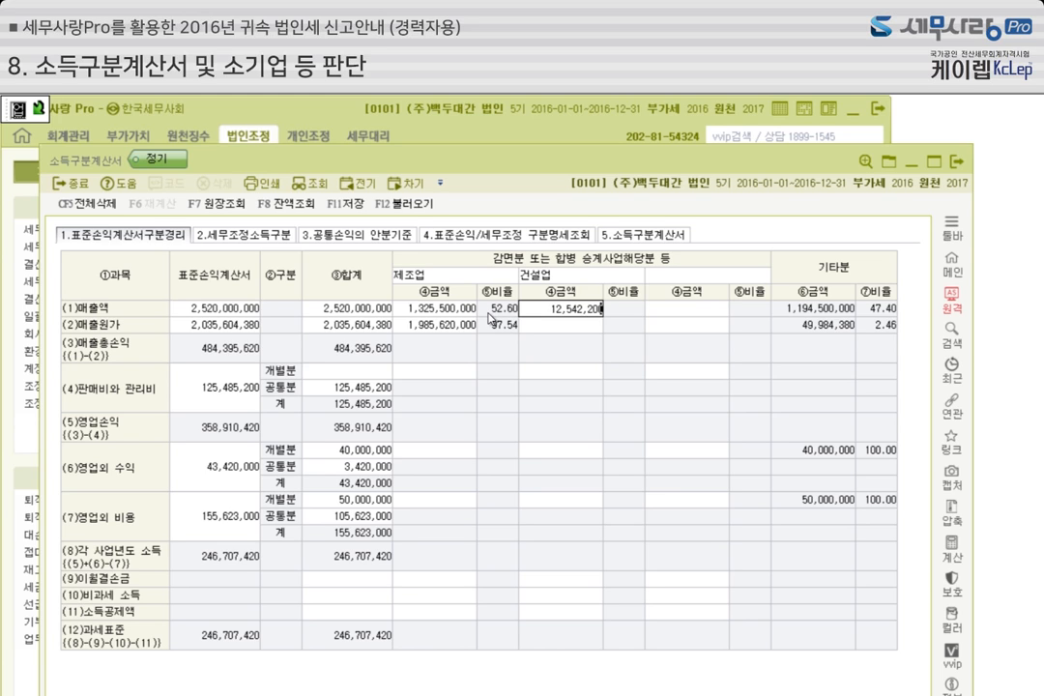
pyautogui.write('0')
pyautogui.press('Return')
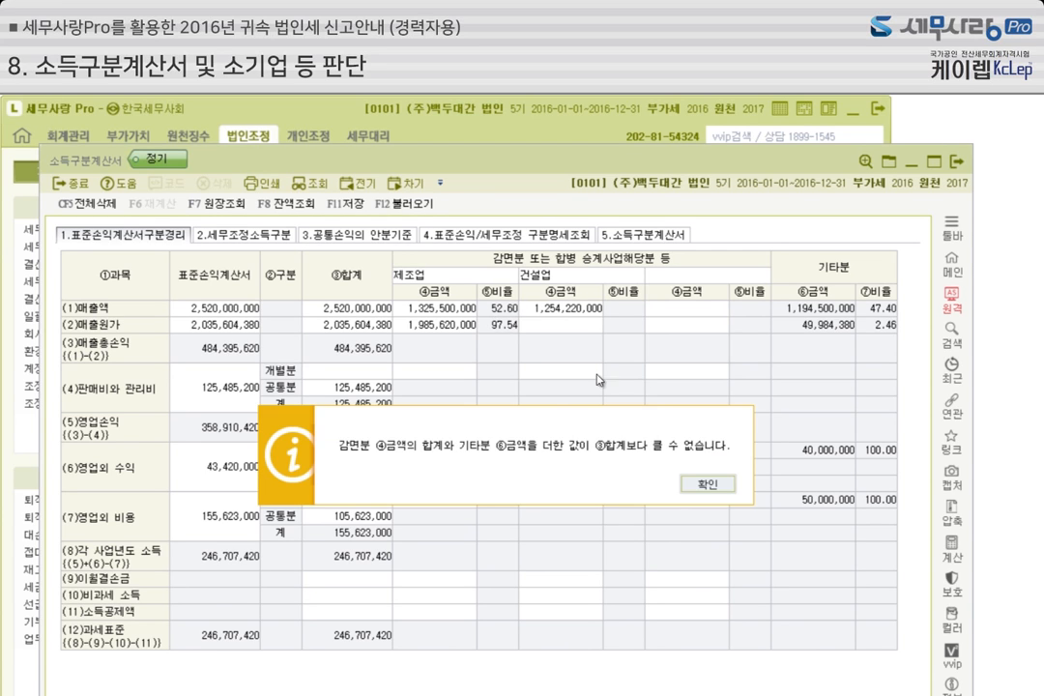
pyautogui.click(723, 485)
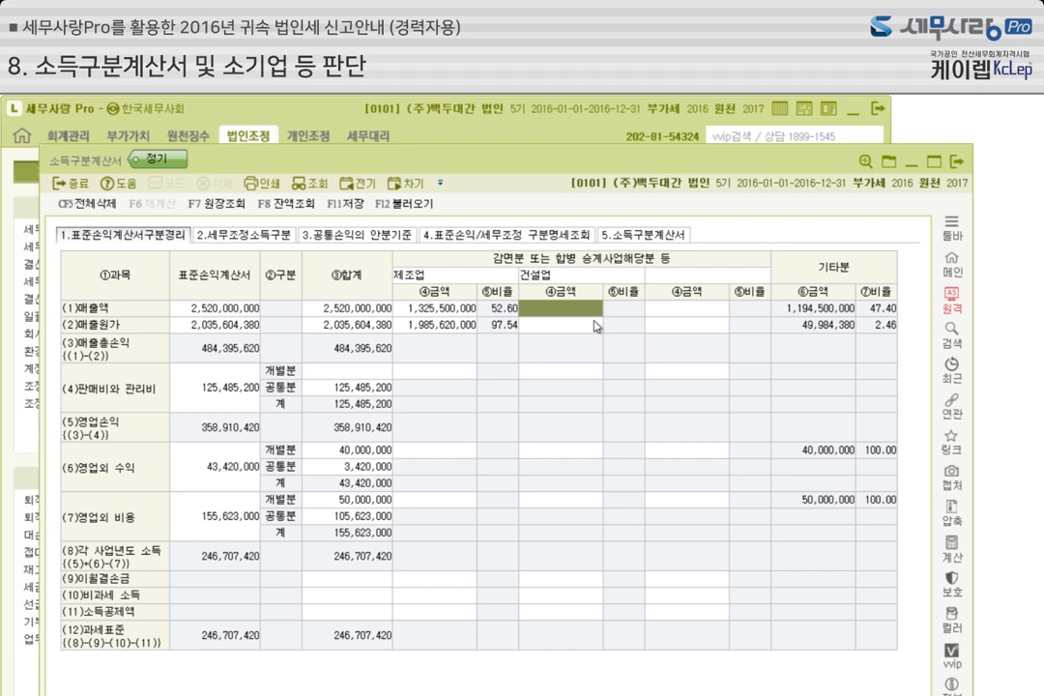
# Set the 건설업 매출액 to 526,520,000.
pyautogui.write('5,265,200')
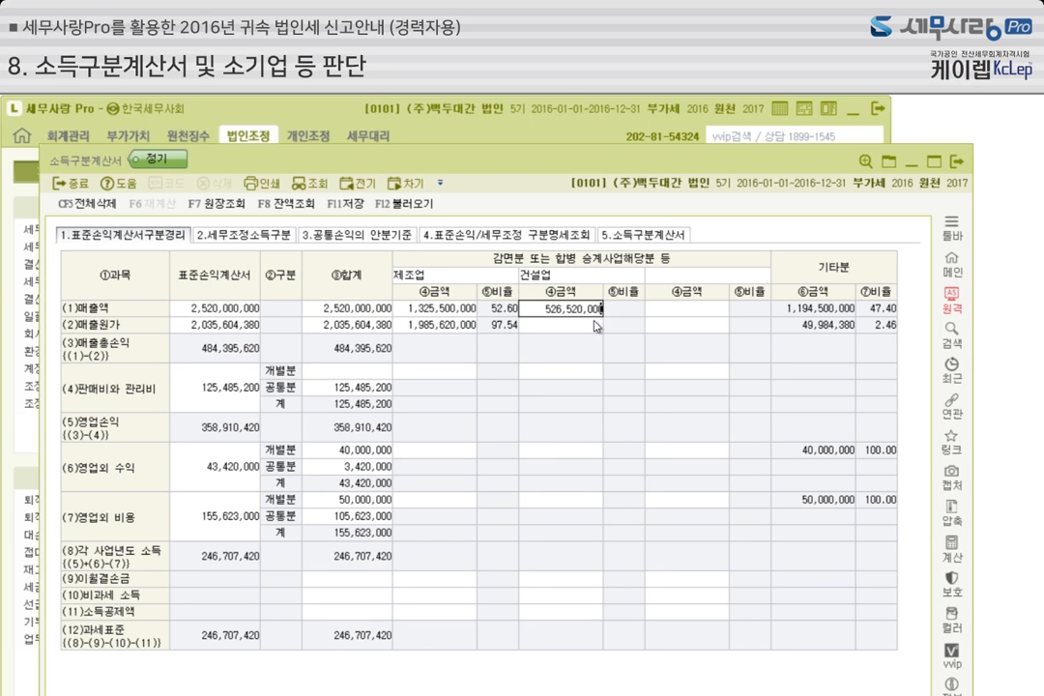
pyautogui.press('Return')
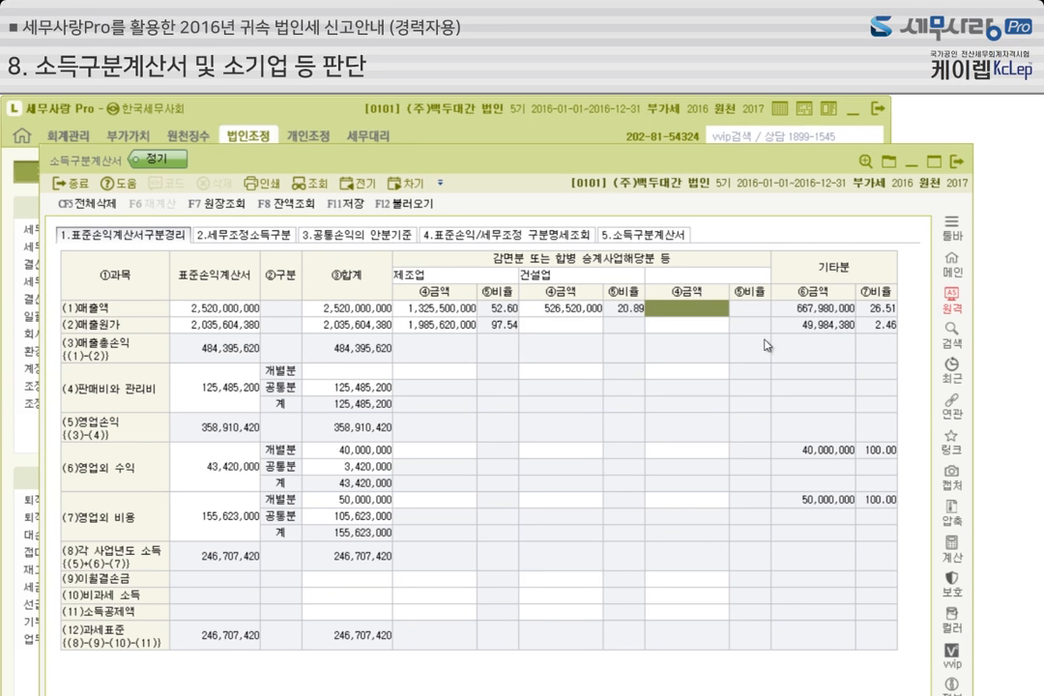
# Set the 매출원가 to 985,000,000 for 제조업 and 358,752,000 for 건설업.
pyautogui.click(456, 333)
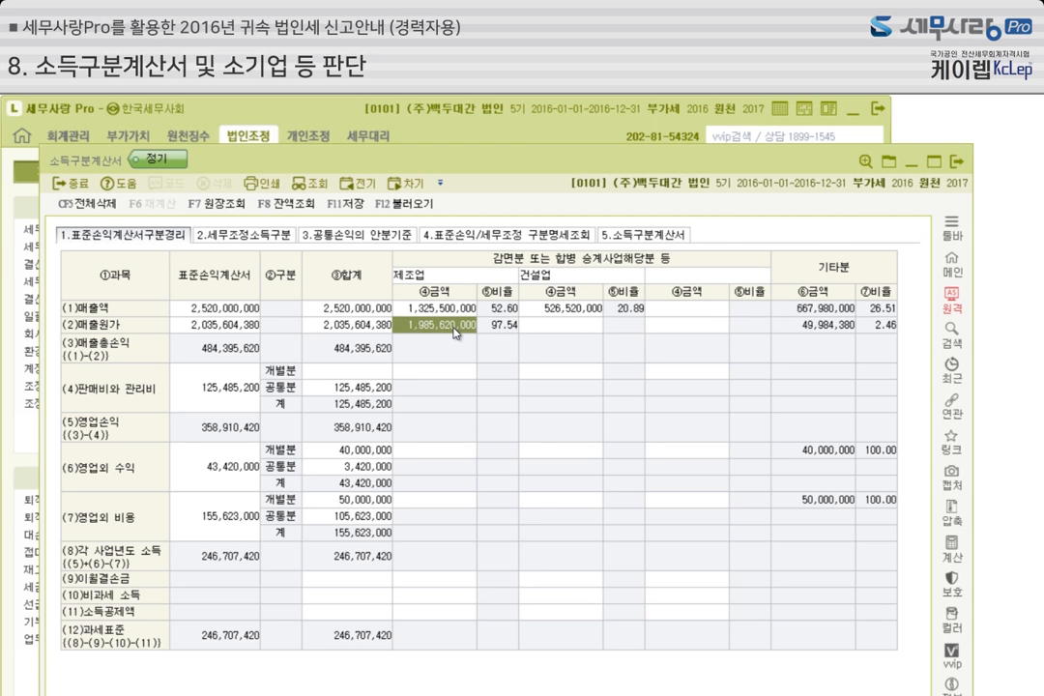
pyautogui.press('BackSpace')
pyautogui.press('Return')
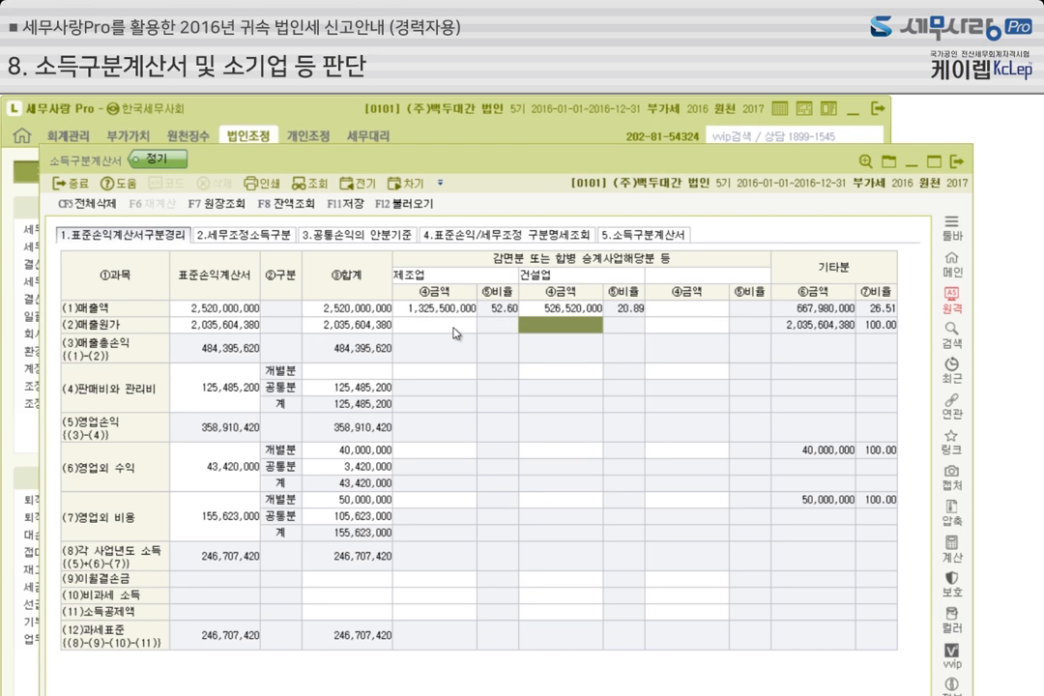
pyautogui.click(452, 333)
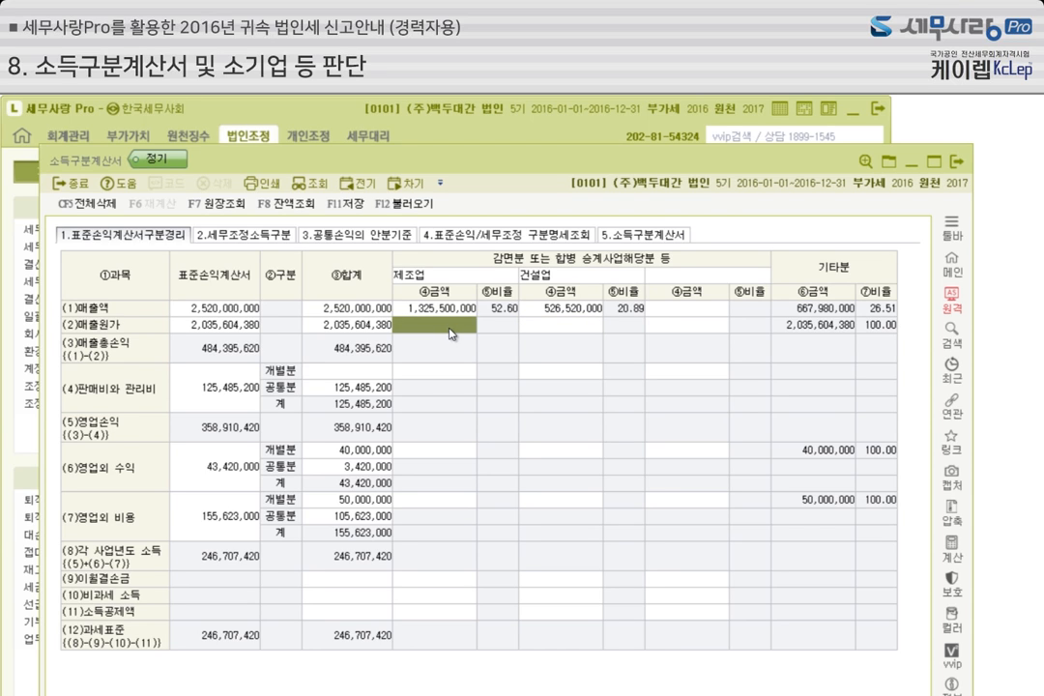
pyautogui.write('98')
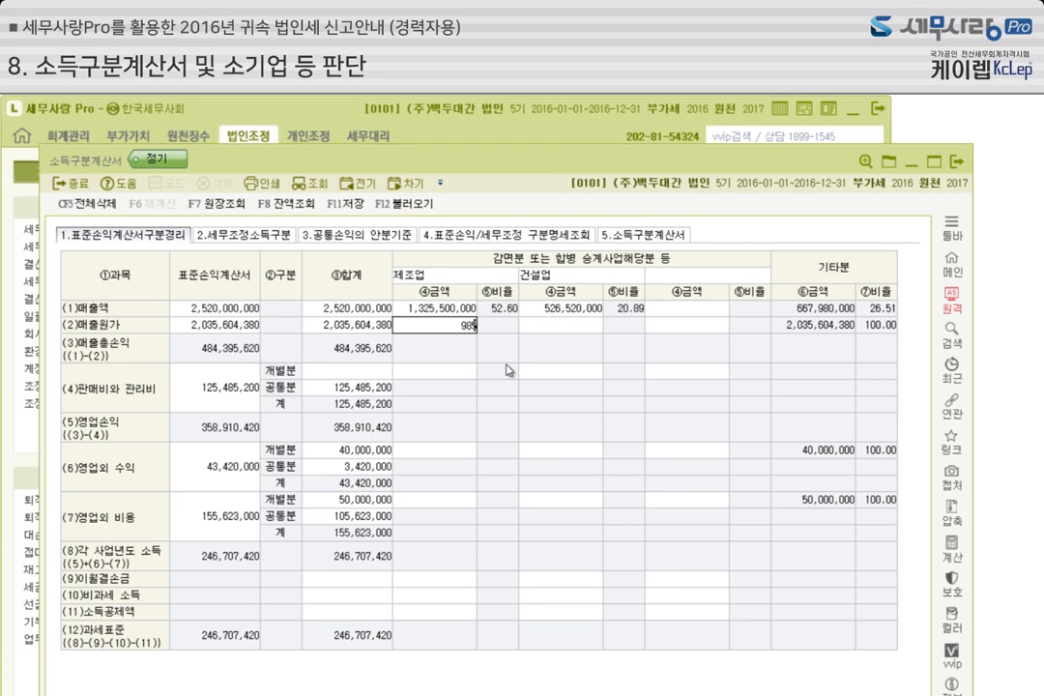
pyautogui.write('5,000,000')
pyautogui.press('Return')
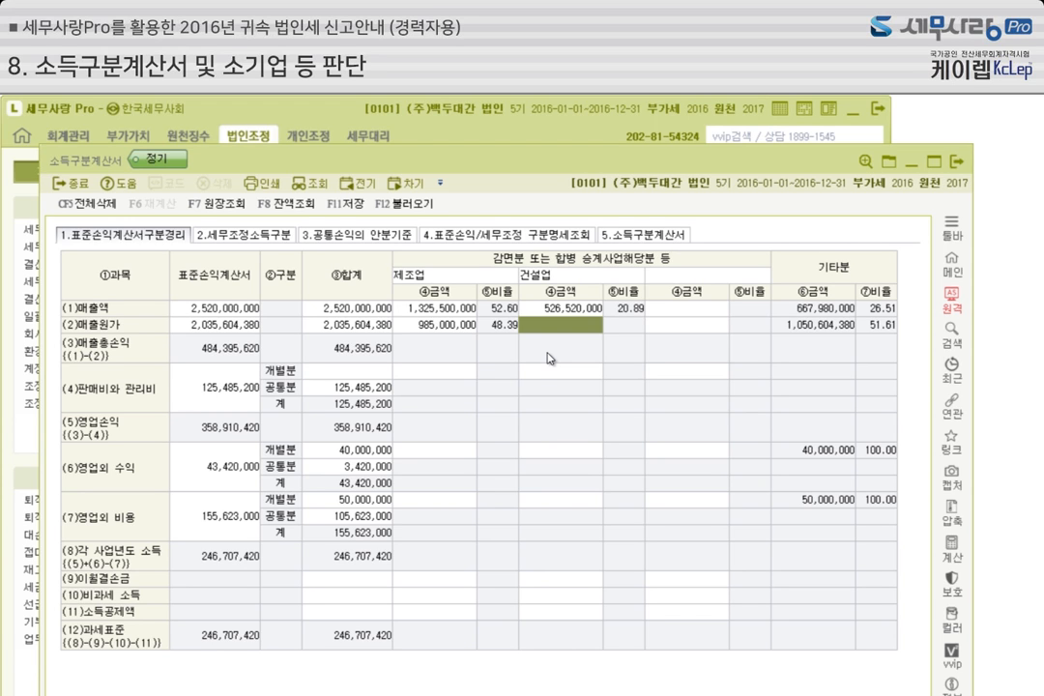
pyautogui.write('4')
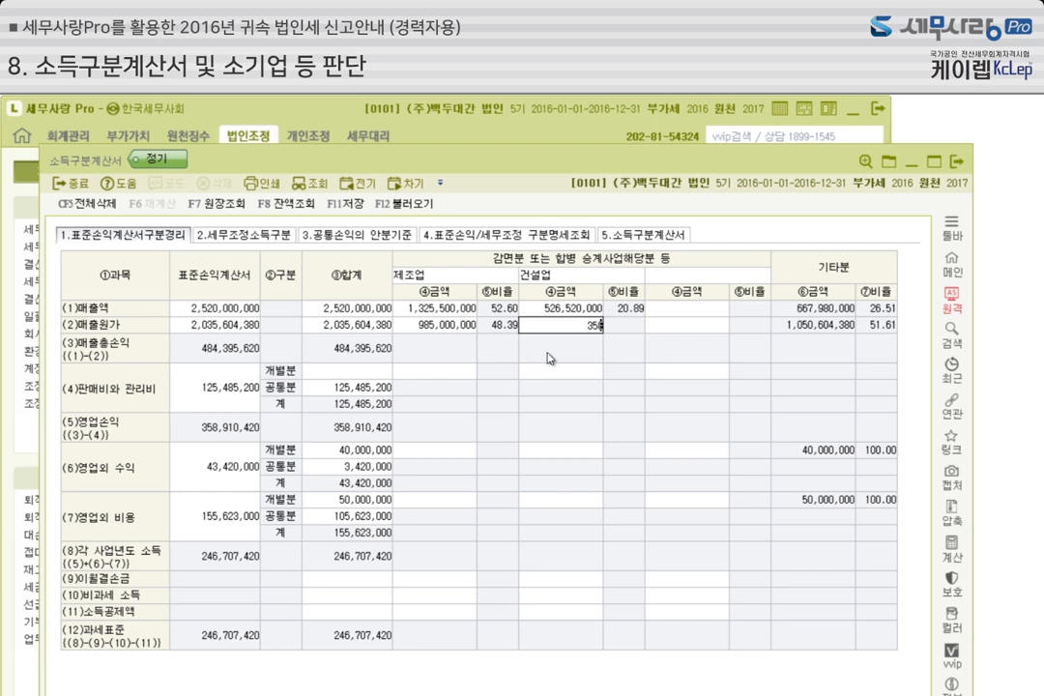
pyautogui.write('58752000')
pyautogui.press('Return')
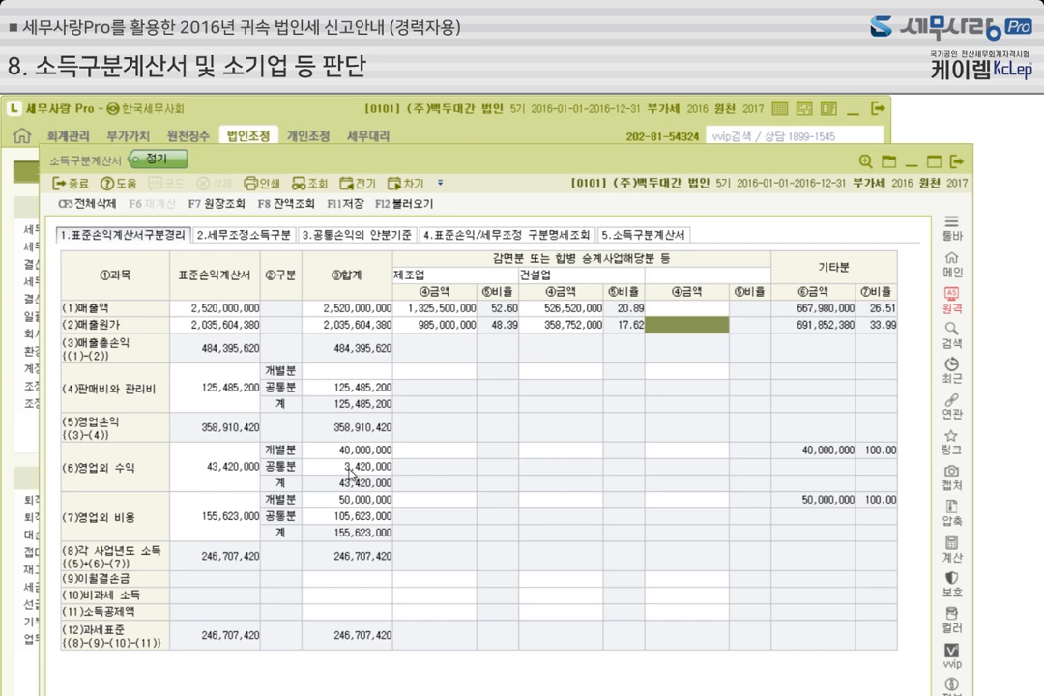
# Open the 세무조정소득구분 schedule and request reloading its adjustments from the 소득금액조정합계표, but decline the reload.
pyautogui.click(352, 454)
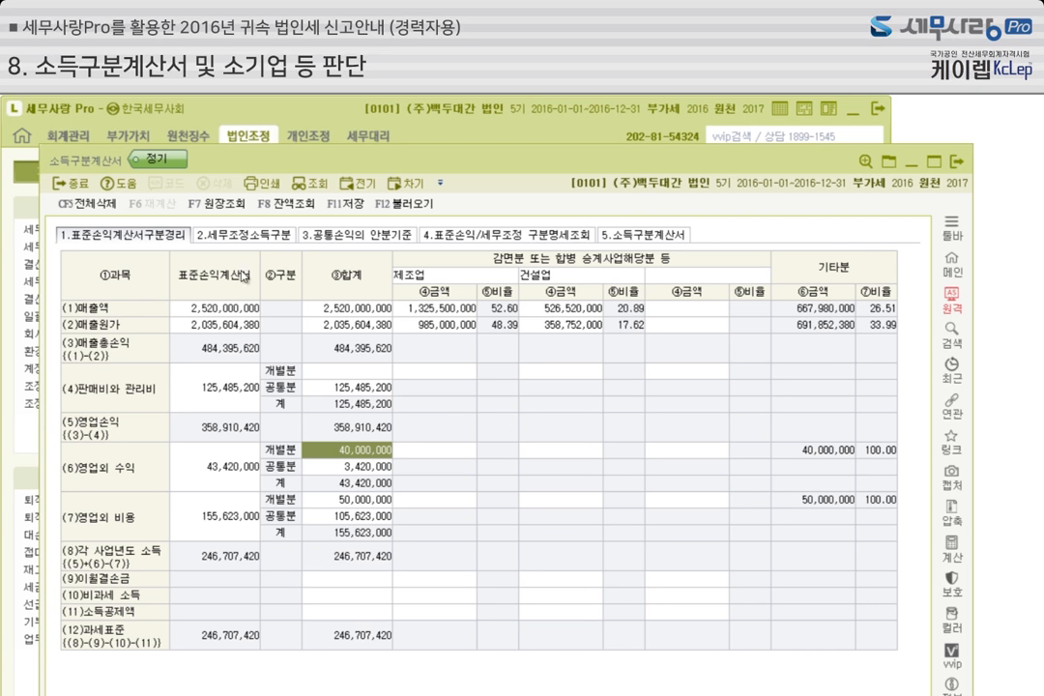
pyautogui.click(251, 241)
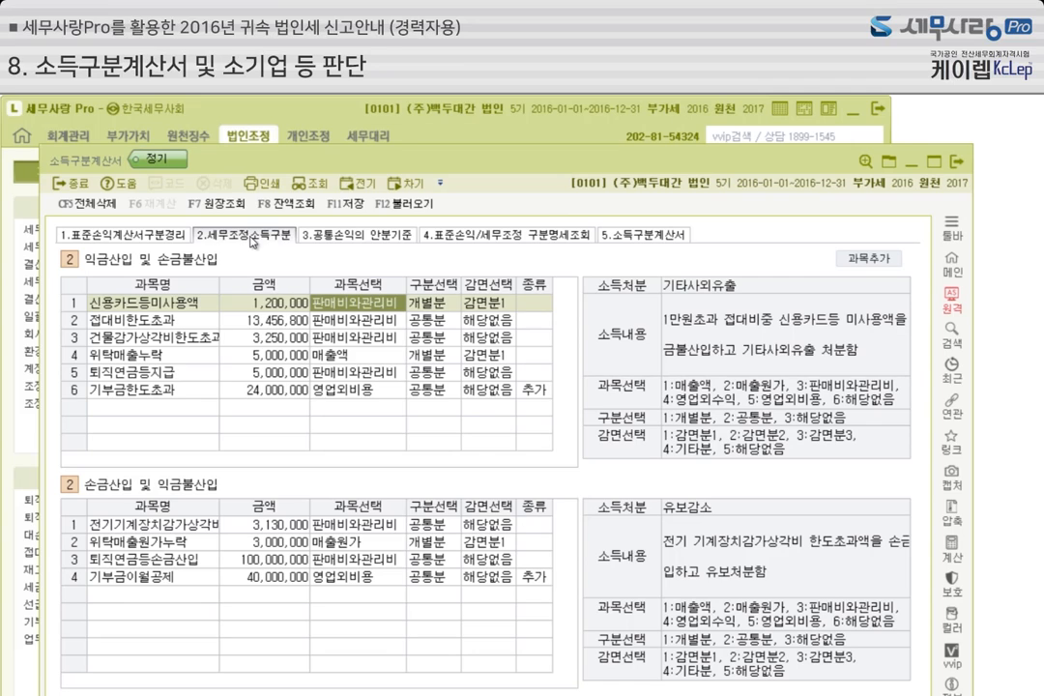
pyautogui.click(399, 205)
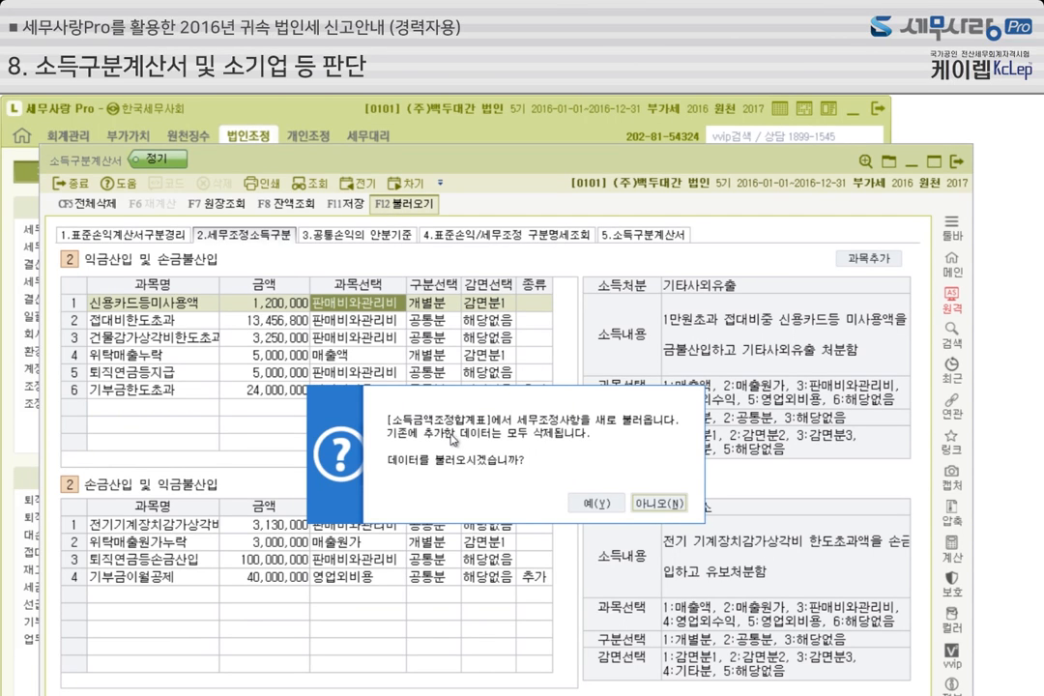
pyautogui.click(669, 509)
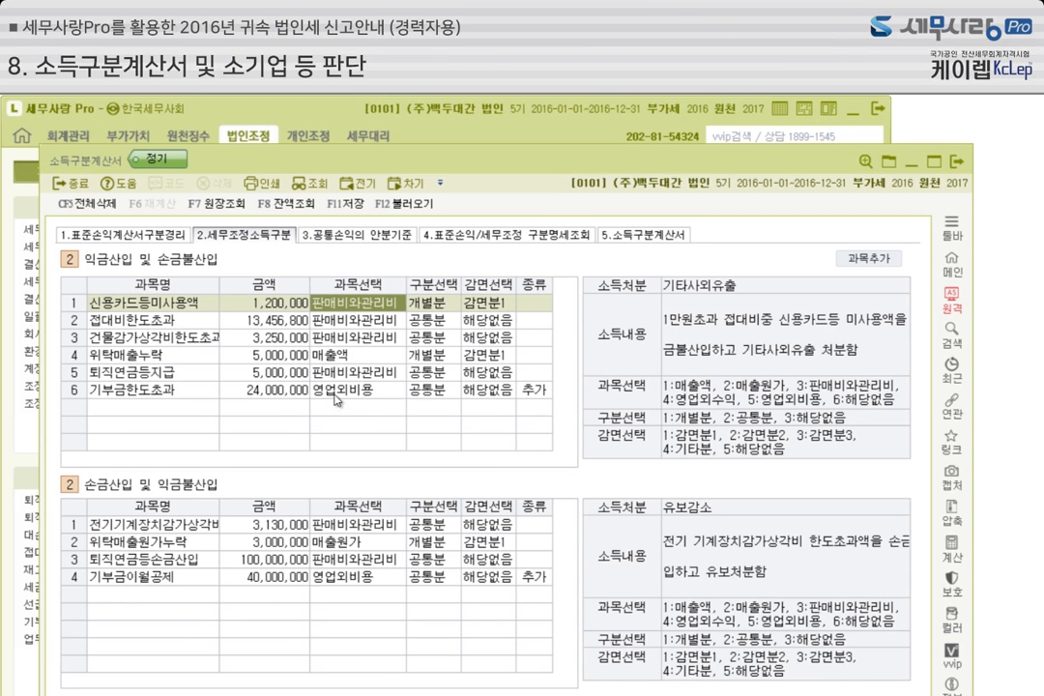
# Examine the added 기부금한도초과 and 기부금이월공제 rows and their amounts in the 세무조정소득구분 schedule.
pyautogui.click(180, 397)
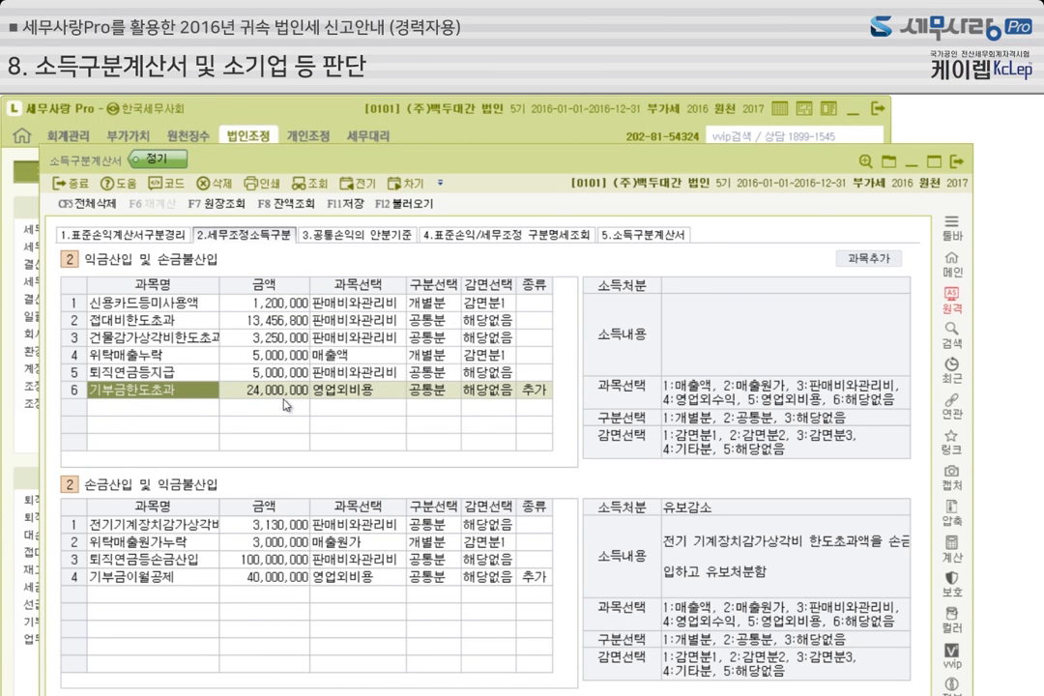
pyautogui.click(887, 260)
pyautogui.click(887, 260)
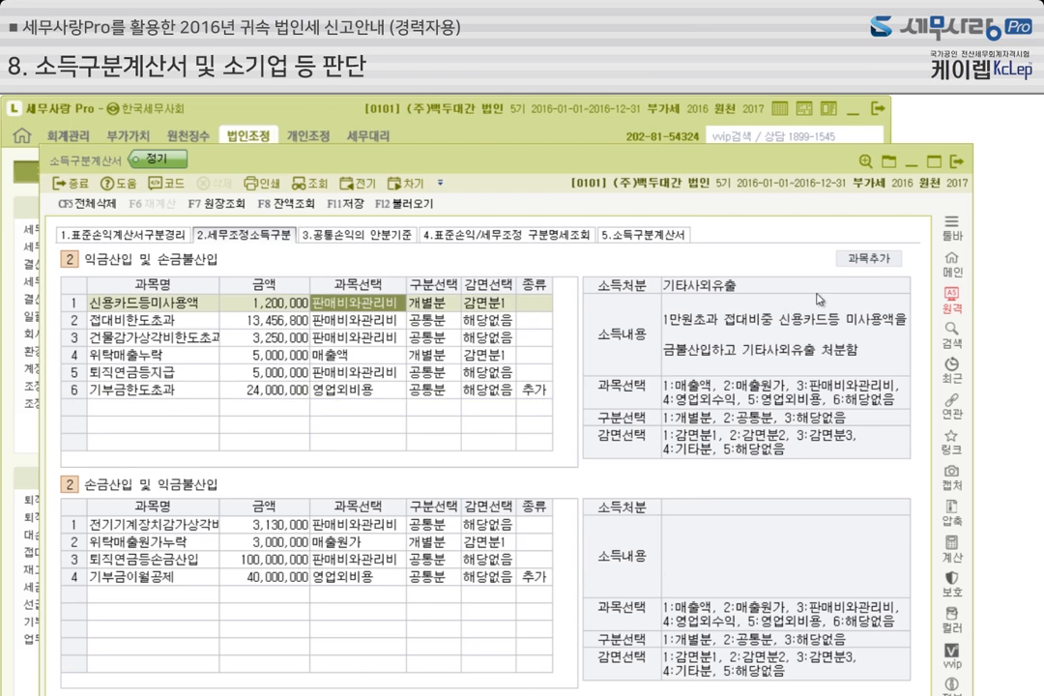
pyautogui.click(280, 391)
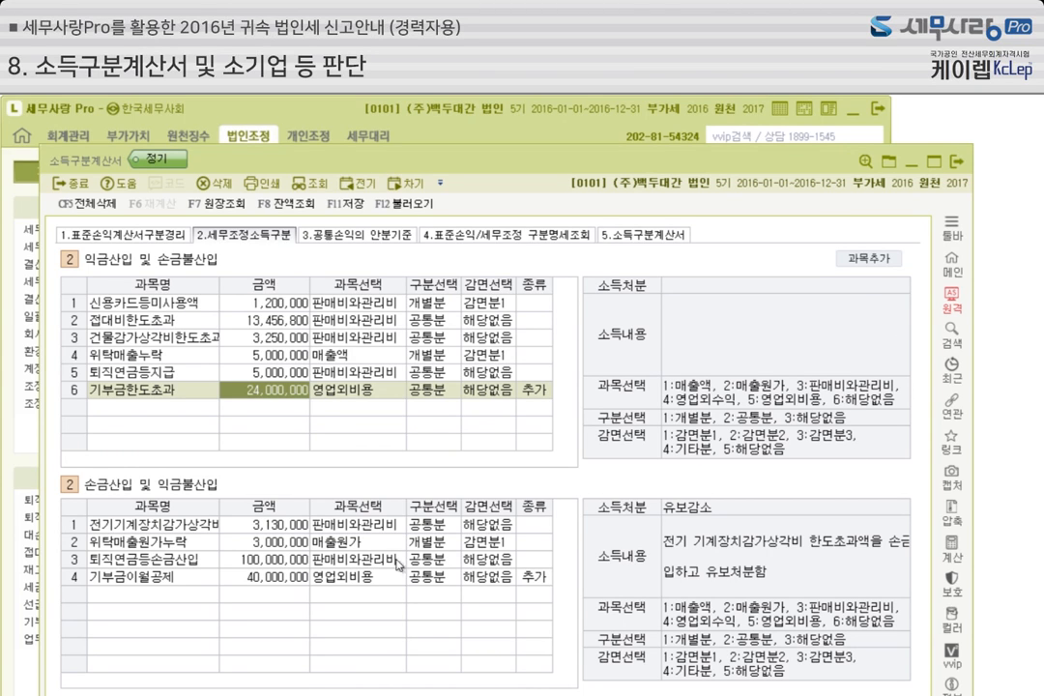
pyautogui.click(301, 580)
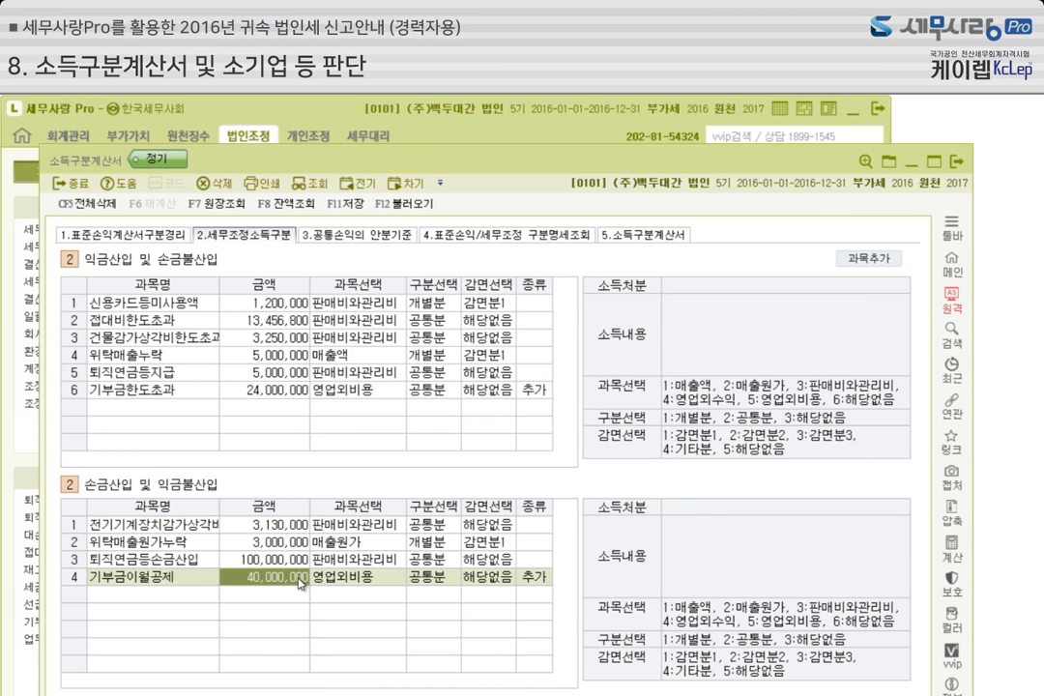
# Review the 공통손익의 안분기준, the 표준손익/세무조정 구분명세조회 and the final 소득구분계산서 in turn.
pyautogui.click(391, 240)
pyautogui.click(466, 235)
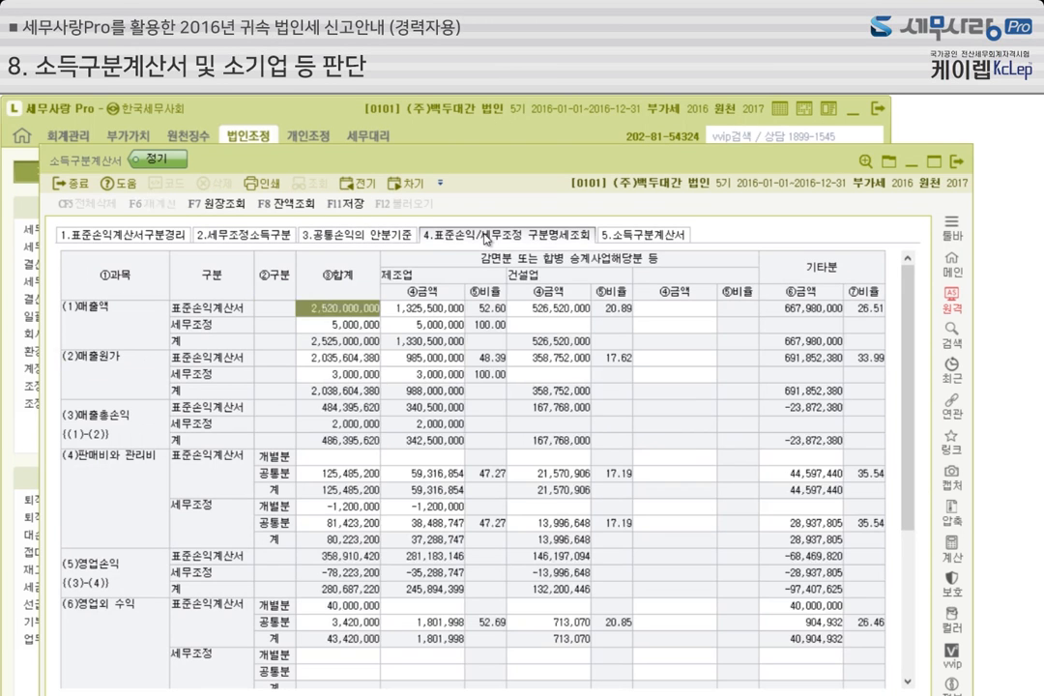
pyautogui.click(639, 235)
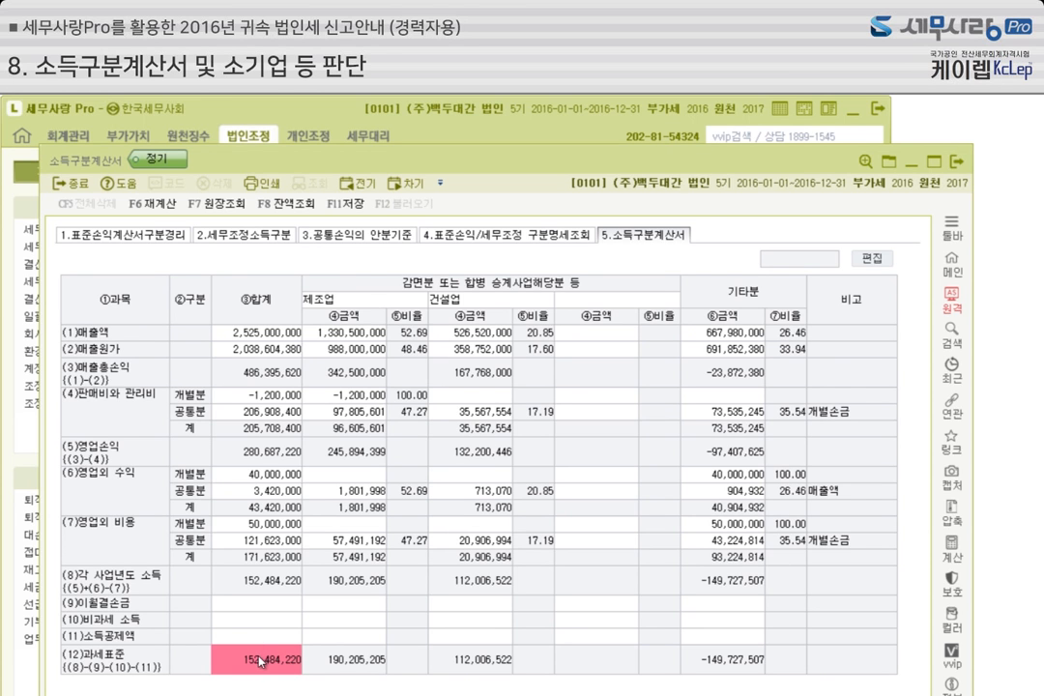
# Compare the 소득구분계산서 과세표준 with the one in the 법인세과세표준및세액조정계산서, and close both forms.
pyautogui.click(499, 134)
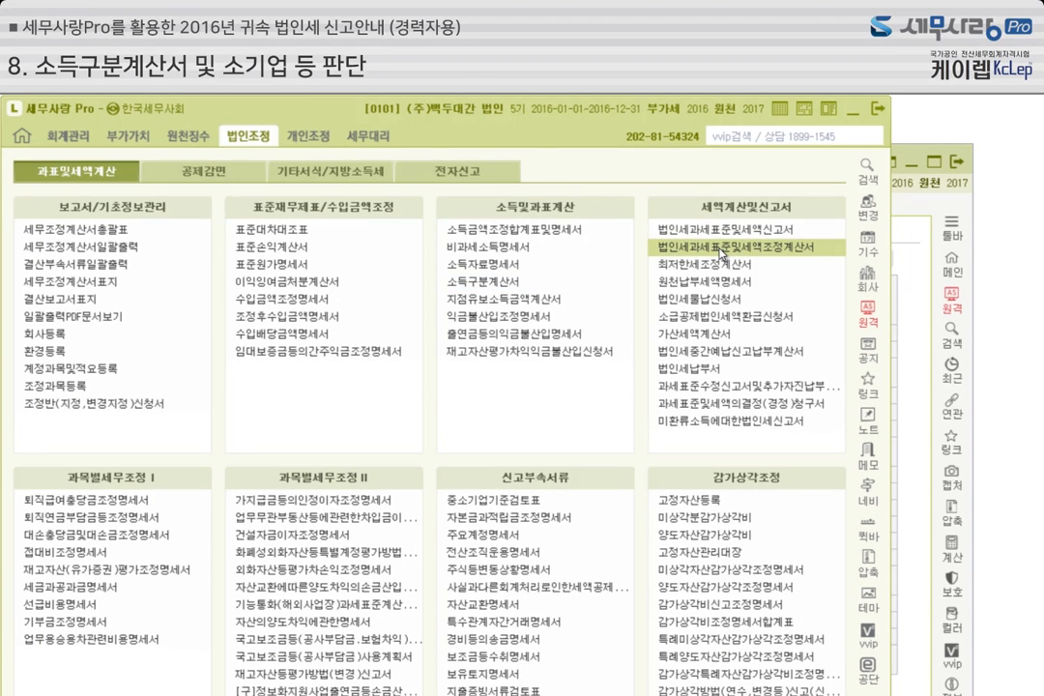
pyautogui.click(723, 247)
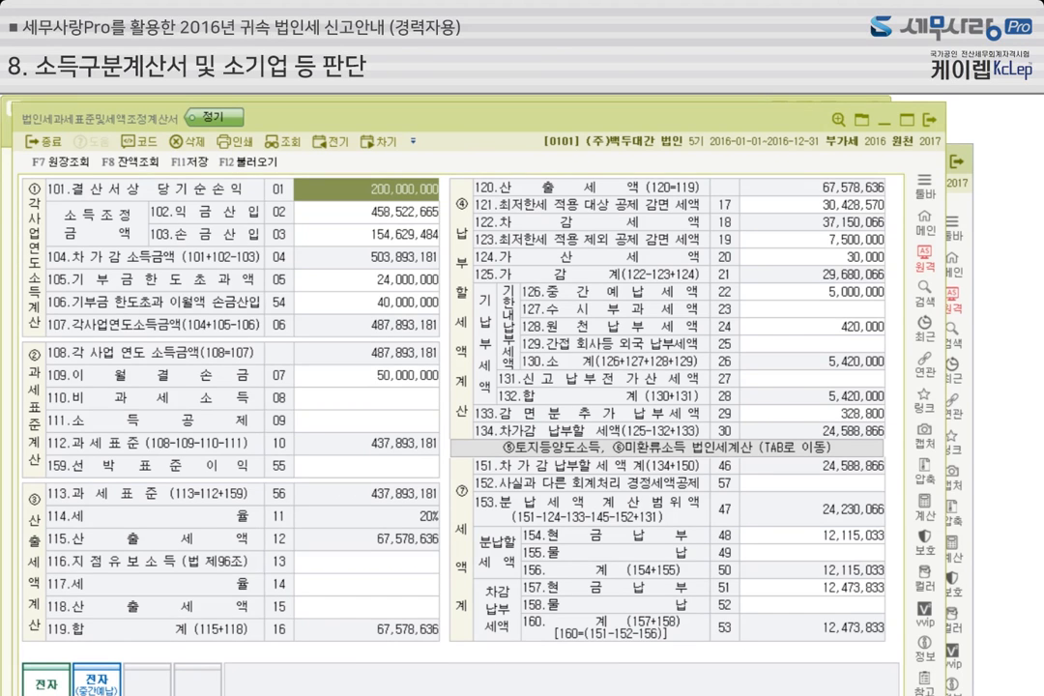
pyautogui.click(752, 690)
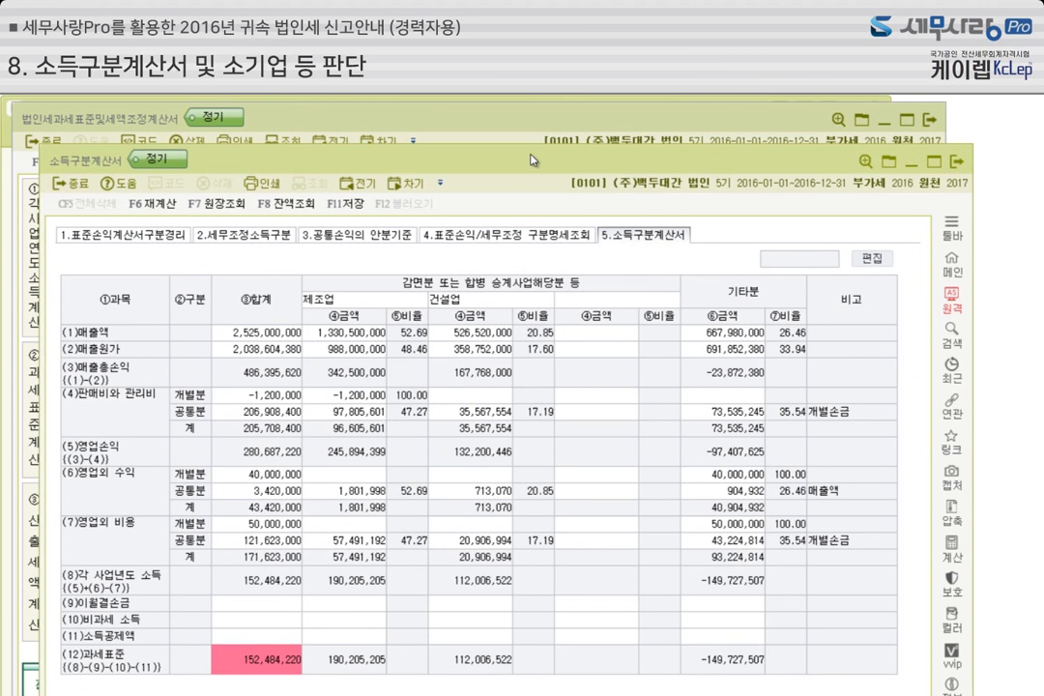
pyautogui.click(441, 118)
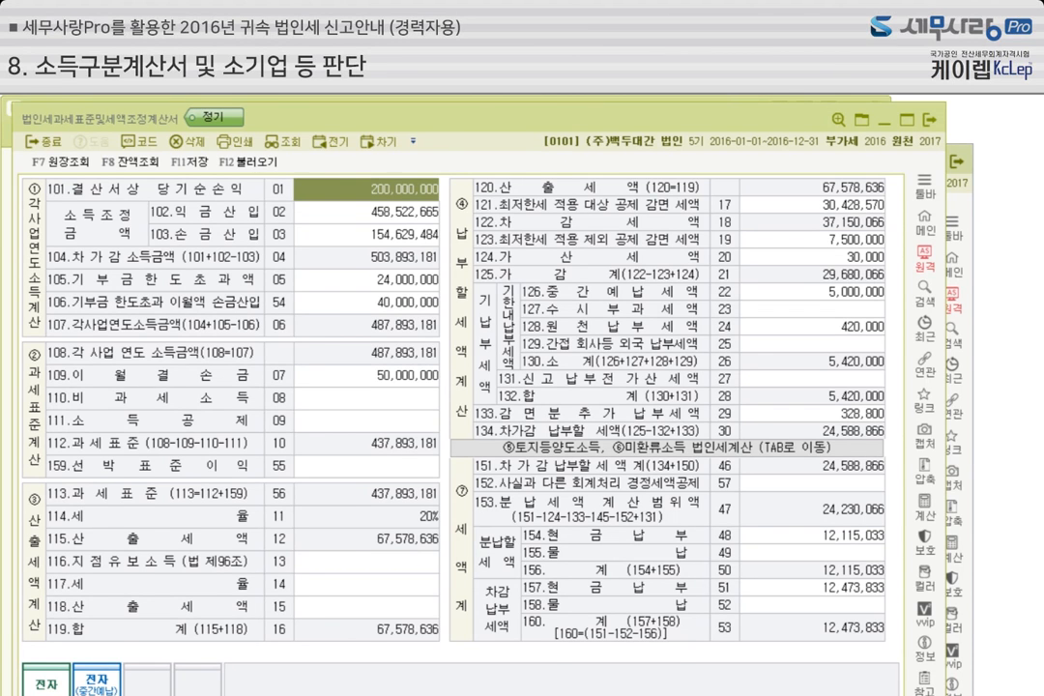
pyautogui.press('Escape')
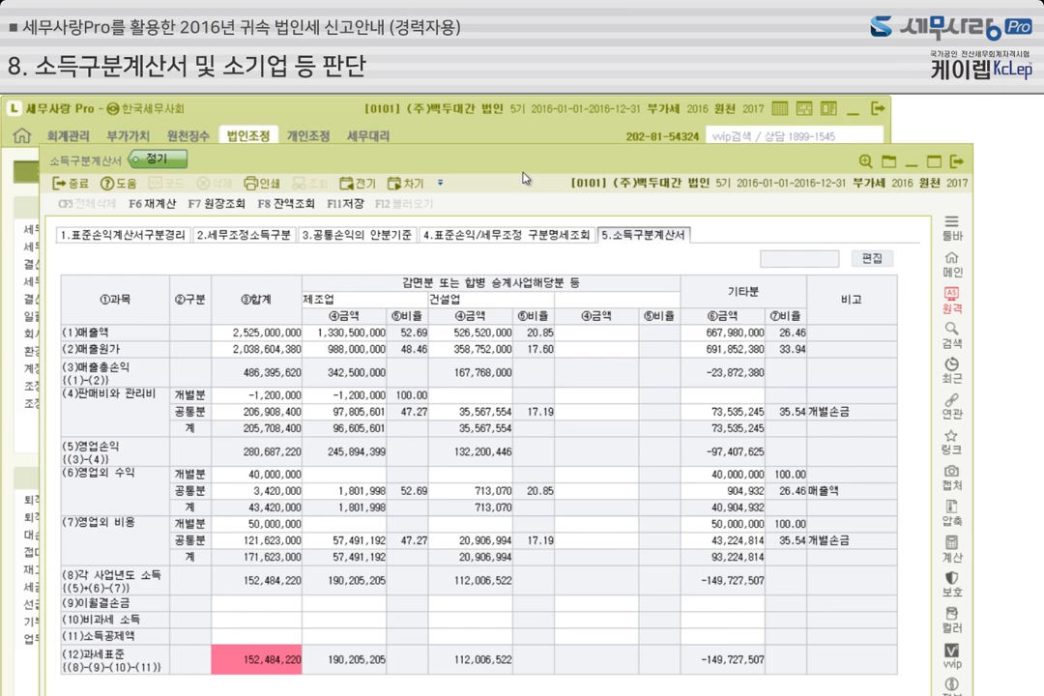
pyautogui.moveTo(444, 152); pyautogui.dragTo(509, 129)
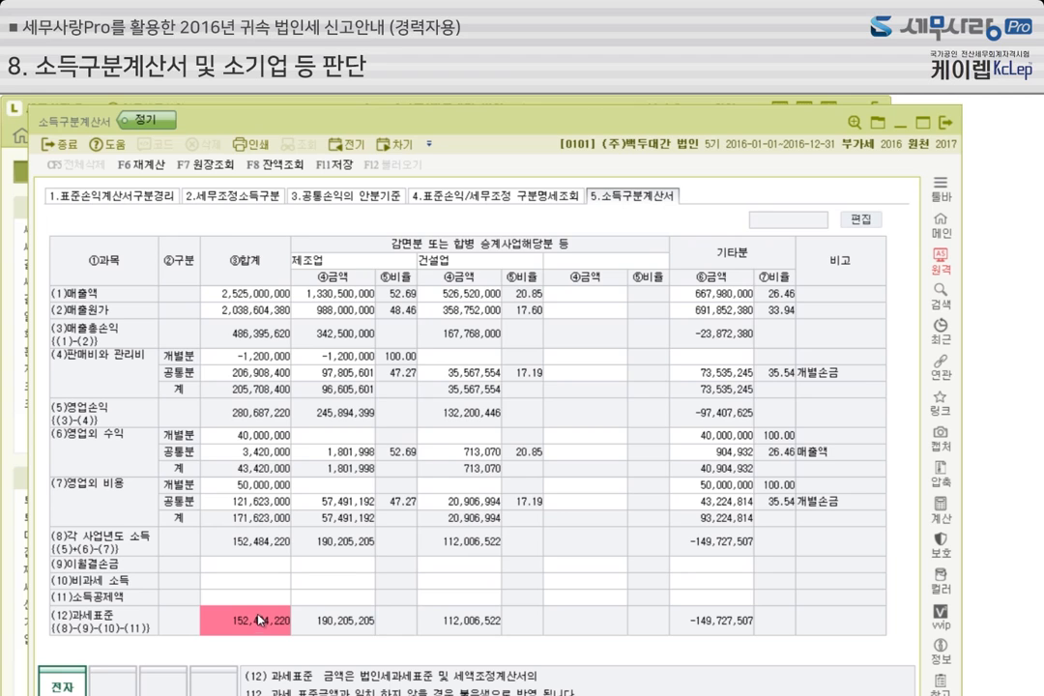
pyautogui.click(949, 128)
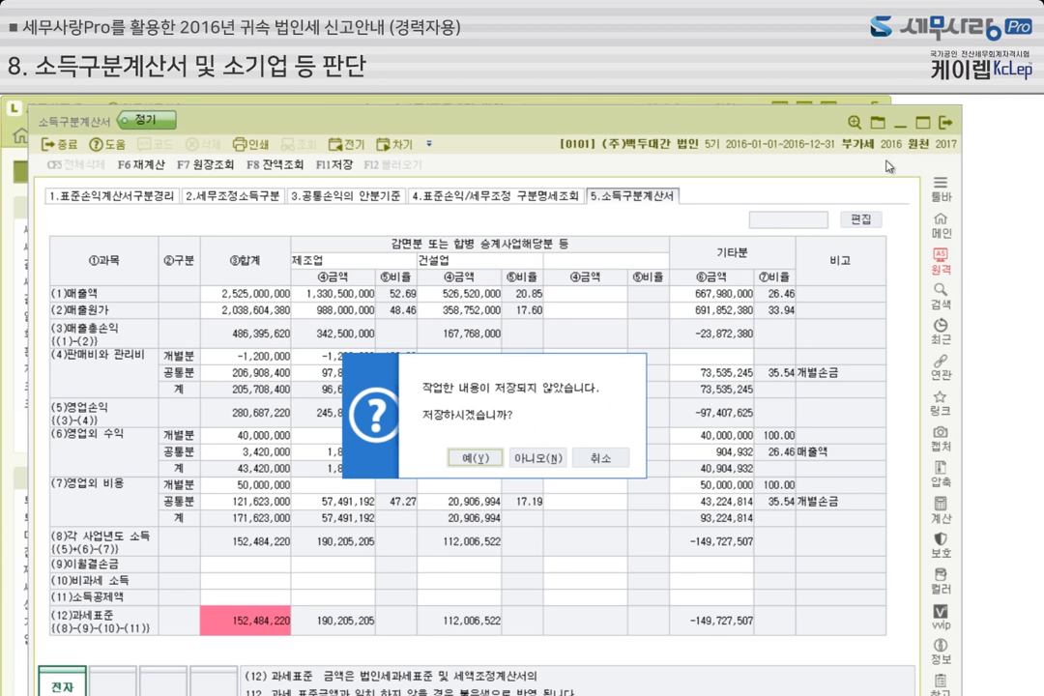
pyautogui.click(453, 387)
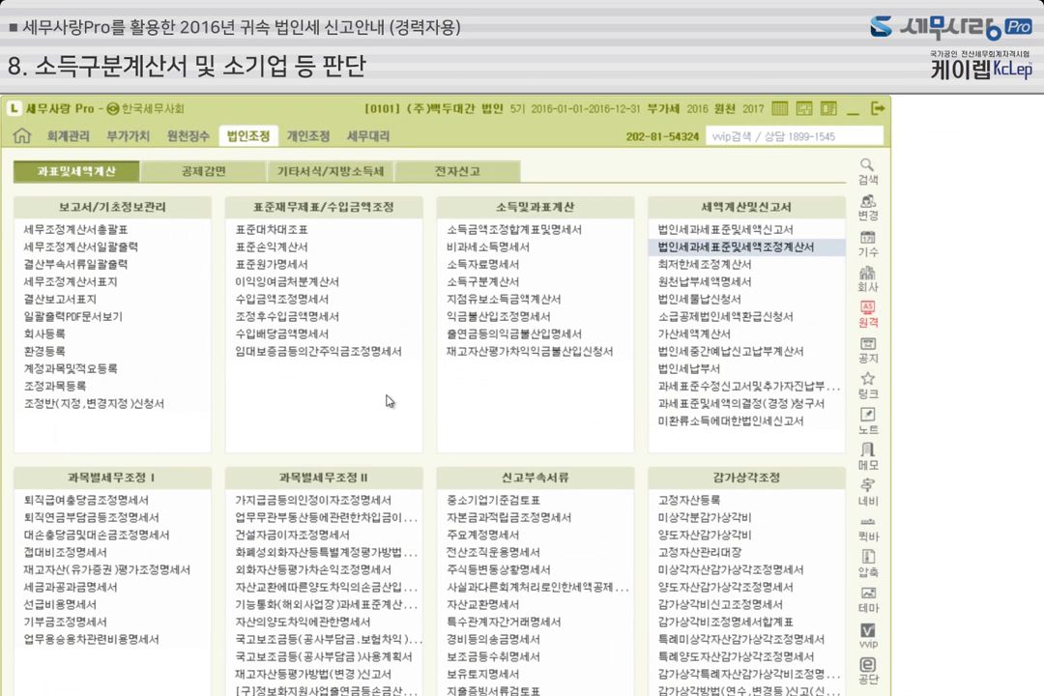
# Open the 중소기업기준검토표, examine its 소기업 requirements, and close the form.
pyautogui.click(486, 500)
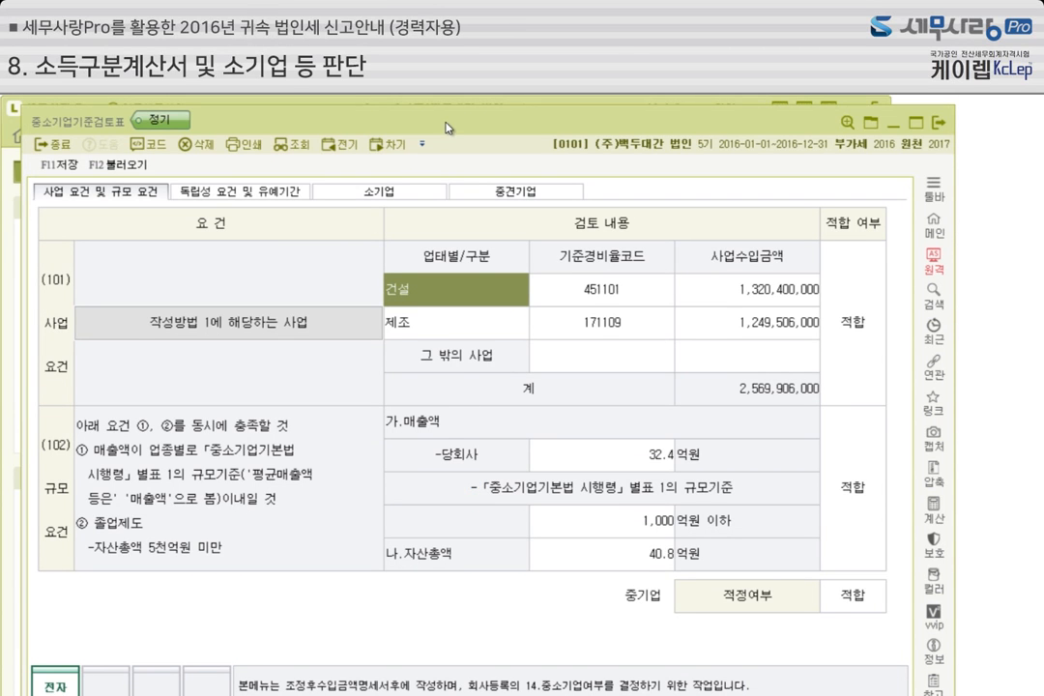
pyautogui.click(391, 190)
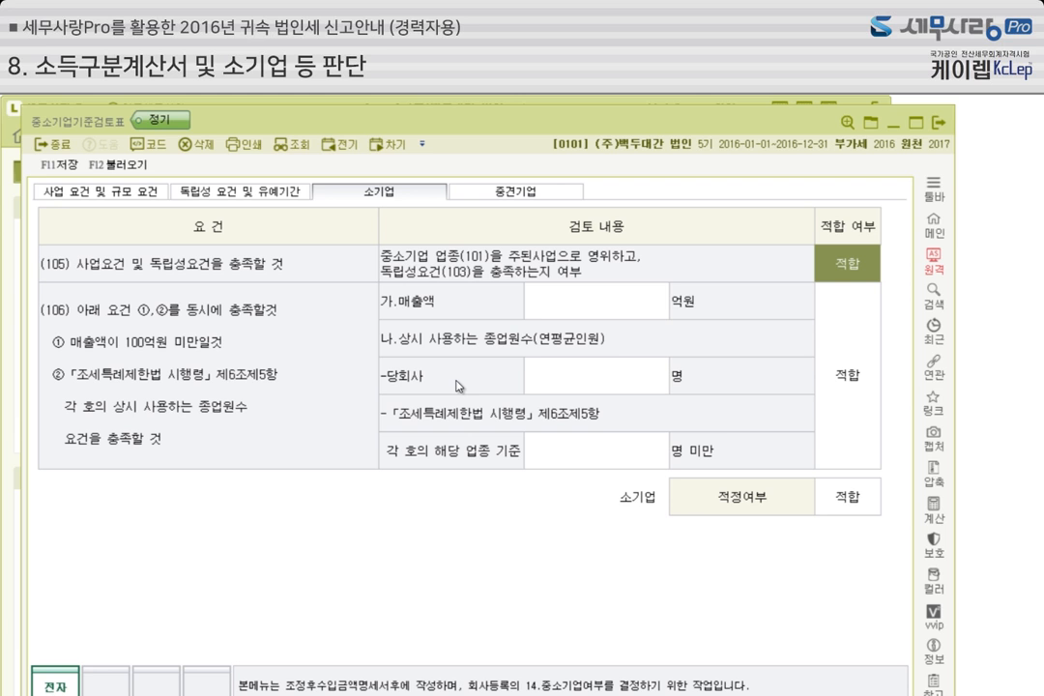
pyautogui.click(936, 123)
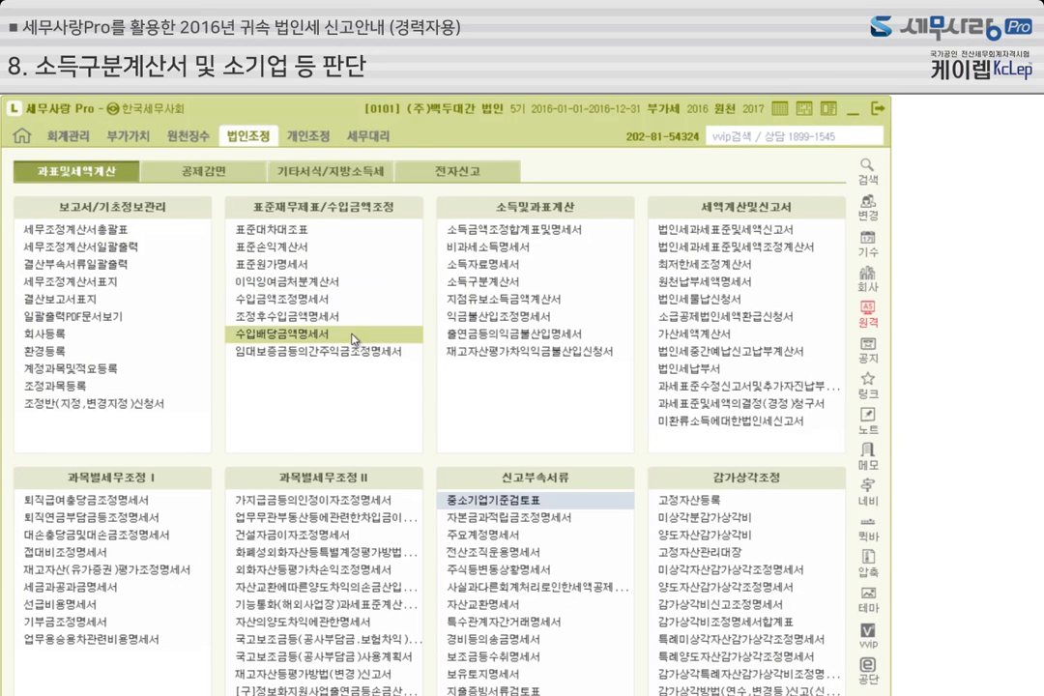
# Open the 공제감면세액계산서(2) and compare the calculation details of the two 중소기업에 대한 특별세액감면 rows.
pyautogui.click(200, 170)
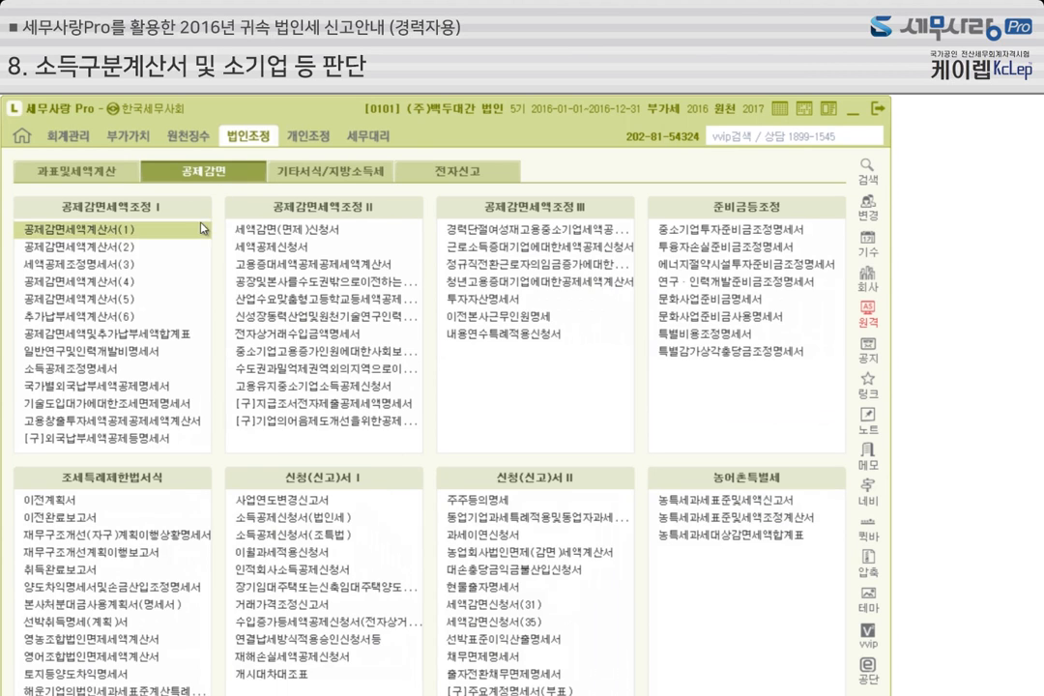
pyautogui.click(124, 249)
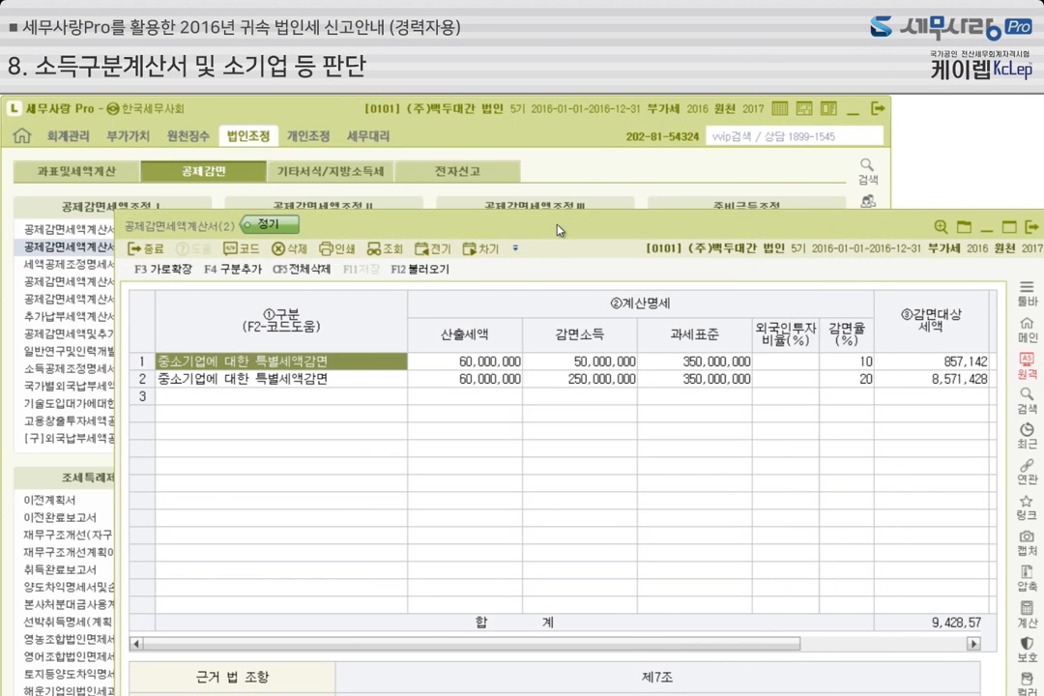
pyautogui.moveTo(558, 229); pyautogui.dragTo(471, 137)
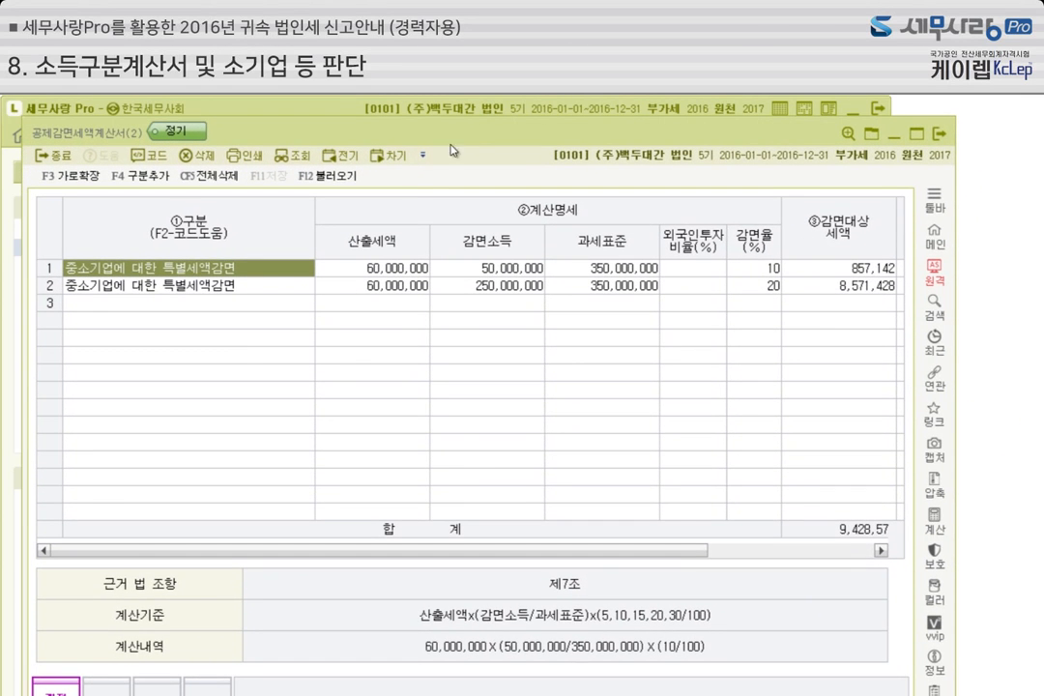
pyautogui.click(259, 287)
pyautogui.press('Up')
pyautogui.press('Down')
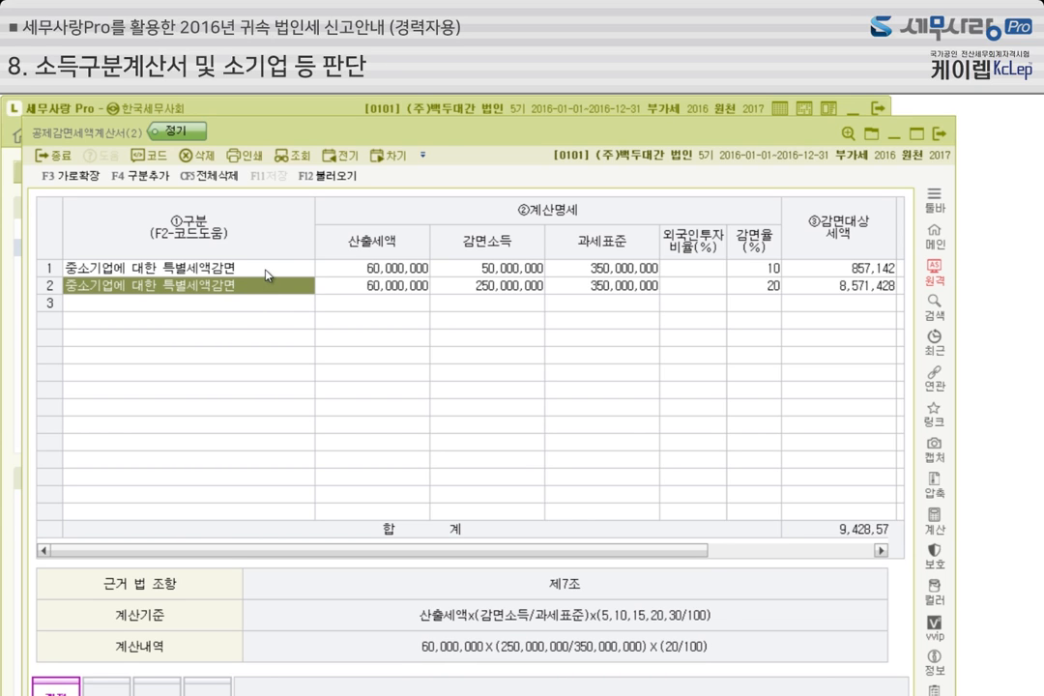
pyautogui.click(268, 272)
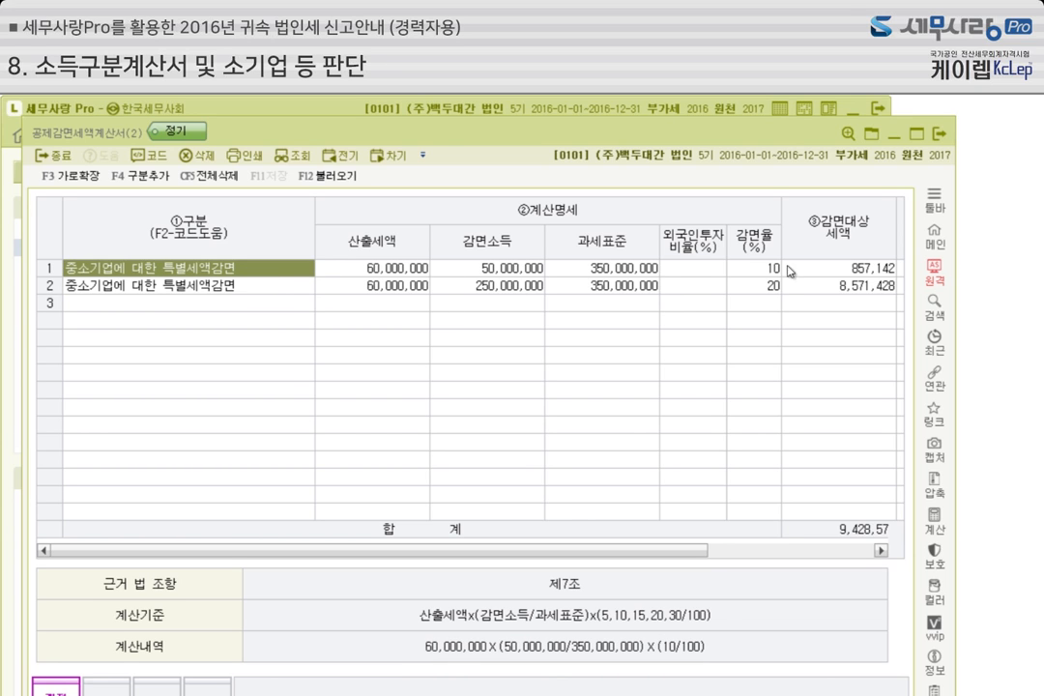